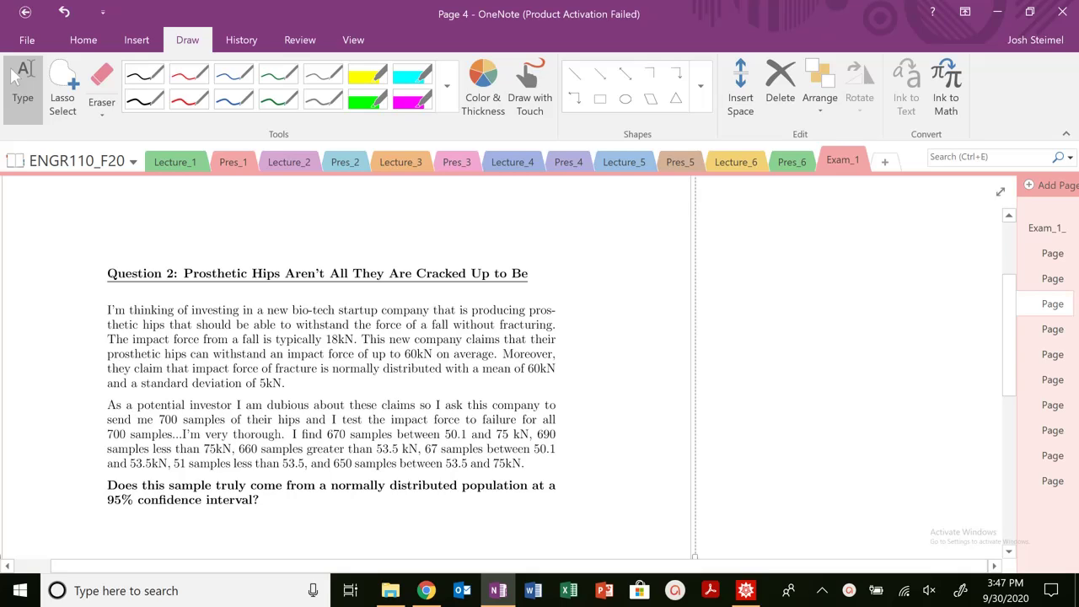
Using a red pen, circle the Question 2 heading, the typical 18kN impact force and the claimed 60kN average force.
{"action": "left_click", "coordinate": [189, 100]}
{"action": "mouse_move", "coordinate": [545, 236]}
{"action": "left_mouse_down"}
{"action": "mouse_move", "coordinate": [78, 262]}
{"action": "mouse_move", "coordinate": [313, 292]}
{"action": "mouse_move", "coordinate": [570, 247]}
{"action": "left_mouse_up"}
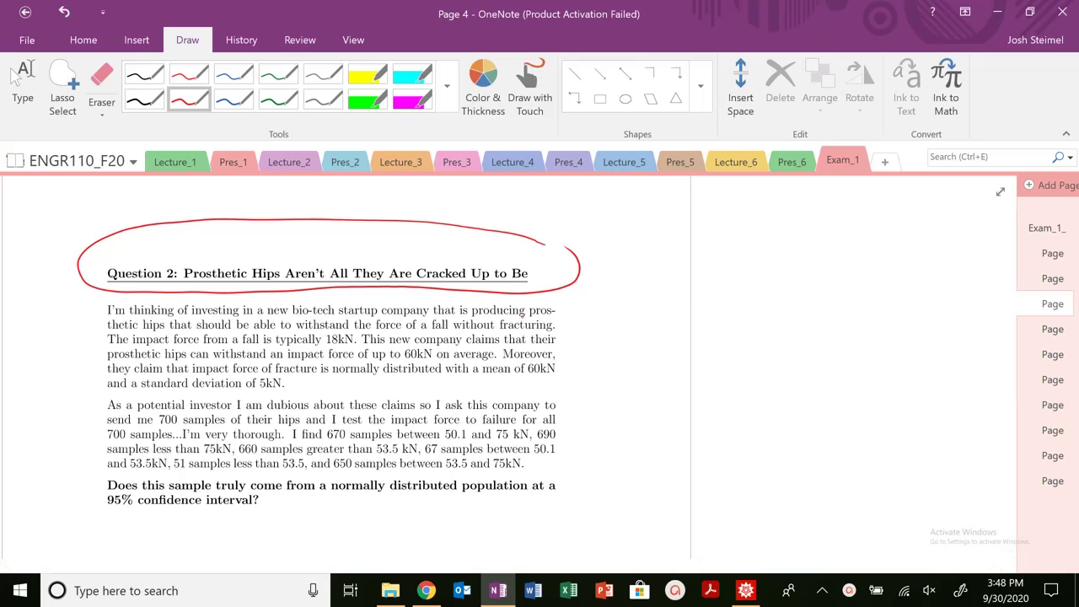
{"action": "left_click_drag", "start_coordinate": [357, 334], "coordinate": [343, 326]}
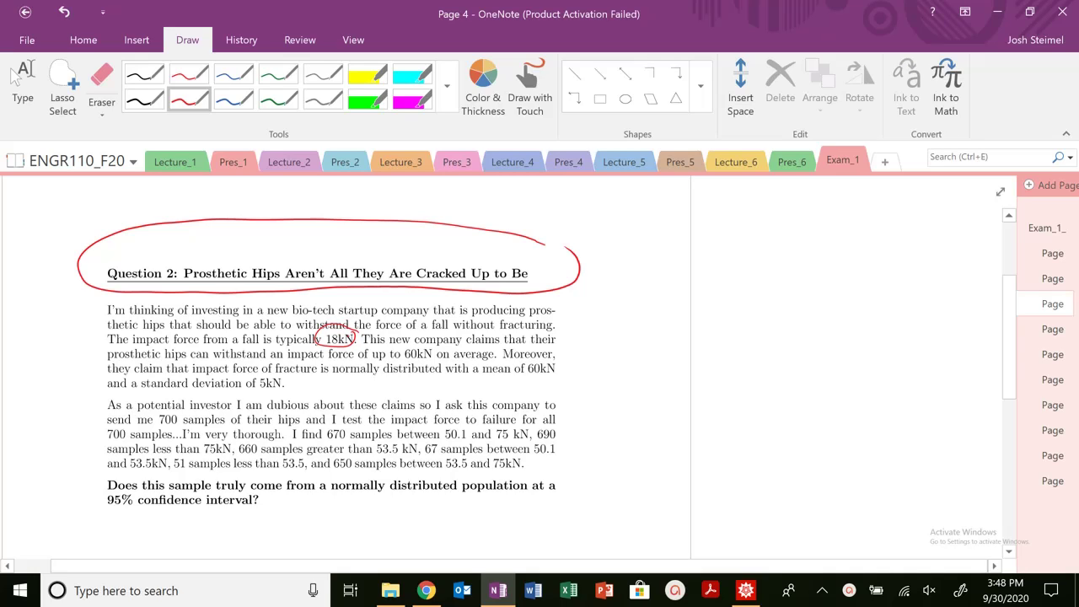
{"action": "left_click_drag", "start_coordinate": [437, 344], "coordinate": [446, 348]}
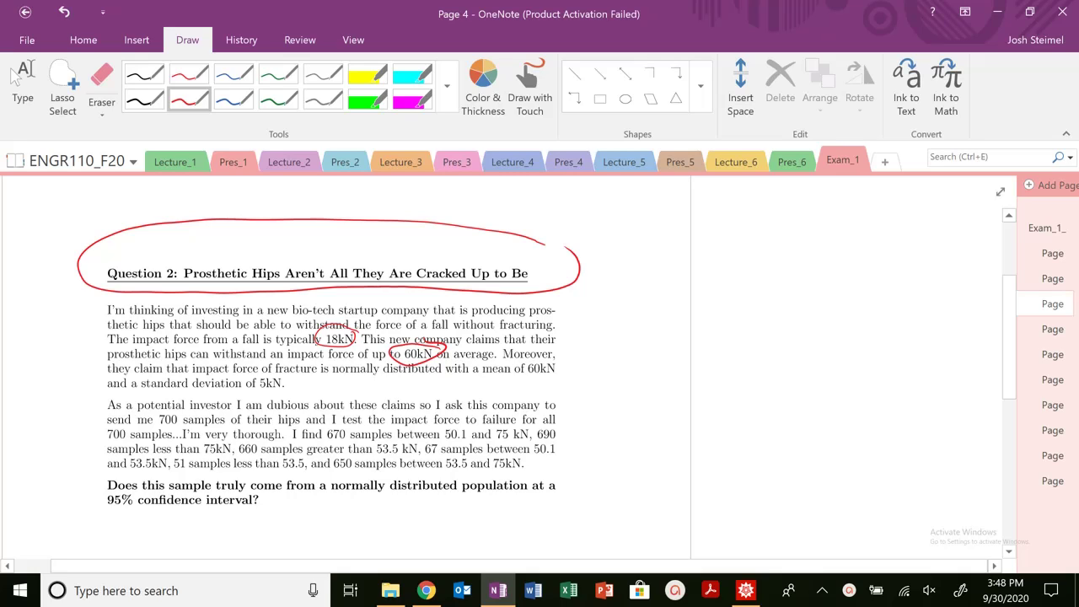
Underline "normally distributed", circle the mean and standard deviation in the problem, and write μ = 60 kN and σ = 5 kN beside it.
{"action": "left_click_drag", "start_coordinate": [332, 376], "coordinate": [427, 384]}
{"action": "mouse_move", "coordinate": [496, 363]}
{"action": "left_mouse_down"}
{"action": "mouse_move", "coordinate": [567, 356]}
{"action": "mouse_move", "coordinate": [469, 371]}
{"action": "left_mouse_up"}
{"action": "mouse_move", "coordinate": [615, 252]}
{"action": "left_mouse_down"}
{"action": "mouse_move", "coordinate": [635, 225]}
{"action": "mouse_move", "coordinate": [645, 245]}
{"action": "left_mouse_up"}
{"action": "mouse_move", "coordinate": [654, 228]}
{"action": "left_mouse_down"}
{"action": "mouse_move", "coordinate": [668, 225]}
{"action": "mouse_move", "coordinate": [684, 243]}
{"action": "mouse_move", "coordinate": [723, 225]}
{"action": "mouse_move", "coordinate": [742, 244]}
{"action": "mouse_move", "coordinate": [774, 220]}
{"action": "left_mouse_up"}
{"action": "left_click_drag", "start_coordinate": [293, 383], "coordinate": [297, 378]}
{"action": "mouse_move", "coordinate": [632, 272]}
{"action": "left_mouse_down"}
{"action": "mouse_move", "coordinate": [616, 287]}
{"action": "mouse_move", "coordinate": [725, 294]}
{"action": "mouse_move", "coordinate": [781, 267]}
{"action": "left_mouse_up"}
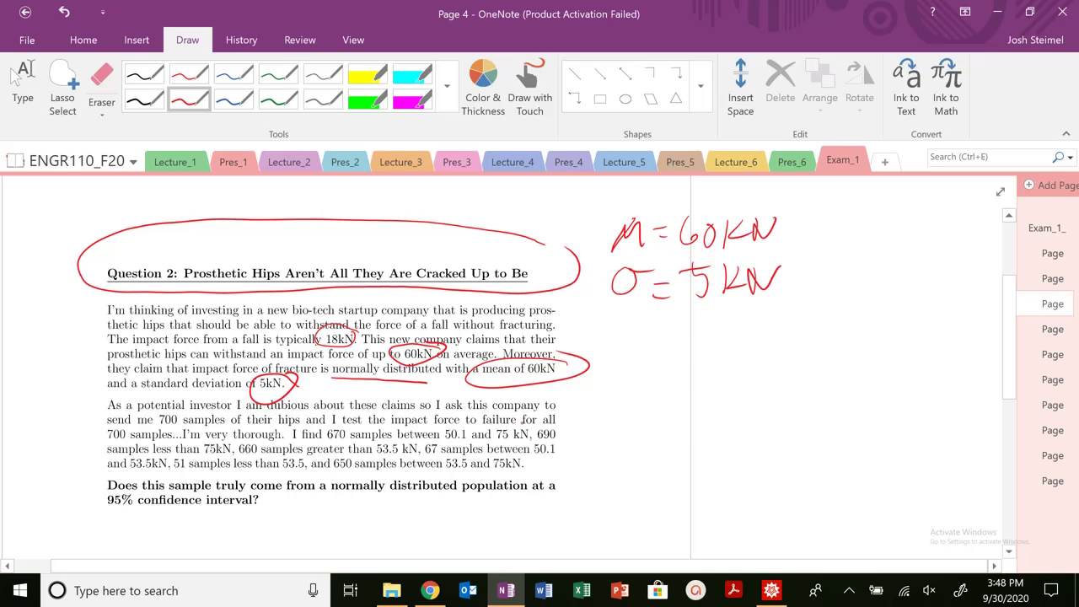
Circle "700 samples" in the second paragraph and write "total = 700" above the question heading.
{"action": "mouse_move", "coordinate": [194, 408]}
{"action": "left_mouse_down"}
{"action": "mouse_move", "coordinate": [220, 429]}
{"action": "mouse_move", "coordinate": [167, 405]}
{"action": "left_mouse_up"}
{"action": "mouse_move", "coordinate": [379, 187]}
{"action": "left_mouse_down"}
{"action": "mouse_move", "coordinate": [390, 214]}
{"action": "mouse_move", "coordinate": [486, 211]}
{"action": "mouse_move", "coordinate": [517, 195]}
{"action": "mouse_move", "coordinate": [522, 207]}
{"action": "left_mouse_up"}
{"action": "mouse_move", "coordinate": [533, 191]}
{"action": "left_mouse_down"}
{"action": "mouse_move", "coordinate": [563, 212]}
{"action": "mouse_move", "coordinate": [593, 192]}
{"action": "left_mouse_up"}
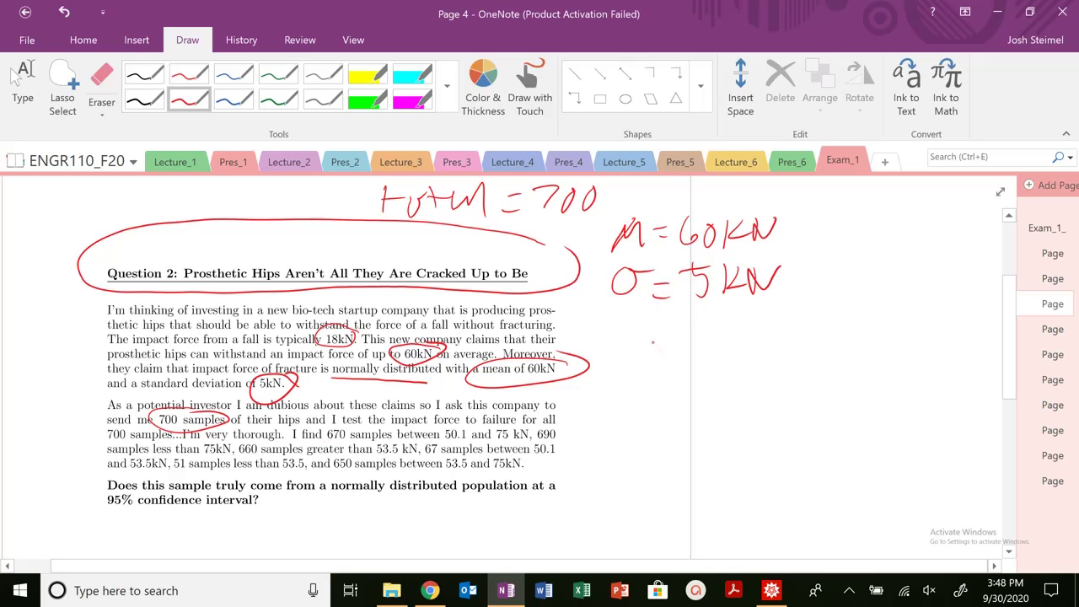
Draw a table beside the problem text with the column headings F(kN), Oi and Ei and their dividing lines.
{"action": "mouse_move", "coordinate": [634, 337]}
{"action": "left_mouse_down"}
{"action": "mouse_move", "coordinate": [633, 362]}
{"action": "mouse_move", "coordinate": [655, 332]}
{"action": "left_mouse_up"}
{"action": "mouse_move", "coordinate": [631, 353]}
{"action": "left_mouse_down"}
{"action": "mouse_move", "coordinate": [651, 334]}
{"action": "mouse_move", "coordinate": [638, 358]}
{"action": "mouse_move", "coordinate": [668, 364]}
{"action": "left_mouse_up"}
{"action": "mouse_move", "coordinate": [679, 341]}
{"action": "left_mouse_down"}
{"action": "mouse_move", "coordinate": [678, 362]}
{"action": "mouse_move", "coordinate": [703, 339]}
{"action": "mouse_move", "coordinate": [720, 379]}
{"action": "left_mouse_up"}
{"action": "left_click_drag", "start_coordinate": [767, 328], "coordinate": [791, 362]}
{"action": "left_click", "coordinate": [787, 334]}
{"action": "left_click_drag", "start_coordinate": [839, 327], "coordinate": [839, 358]}
{"action": "mouse_move", "coordinate": [833, 334]}
{"action": "left_mouse_down"}
{"action": "mouse_move", "coordinate": [854, 334]}
{"action": "mouse_move", "coordinate": [848, 346]}
{"action": "left_mouse_up"}
{"action": "left_click_drag", "start_coordinate": [838, 358], "coordinate": [851, 357]}
{"action": "left_click_drag", "start_coordinate": [869, 347], "coordinate": [870, 364]}
{"action": "left_click", "coordinate": [873, 341]}
{"action": "left_click_drag", "start_coordinate": [810, 309], "coordinate": [802, 510]}
{"action": "left_click_drag", "start_coordinate": [735, 309], "coordinate": [727, 476]}
{"action": "left_click_drag", "start_coordinate": [594, 391], "coordinate": [956, 402]}
{"action": "left_click_drag", "start_coordinate": [725, 452], "coordinate": [713, 523]}
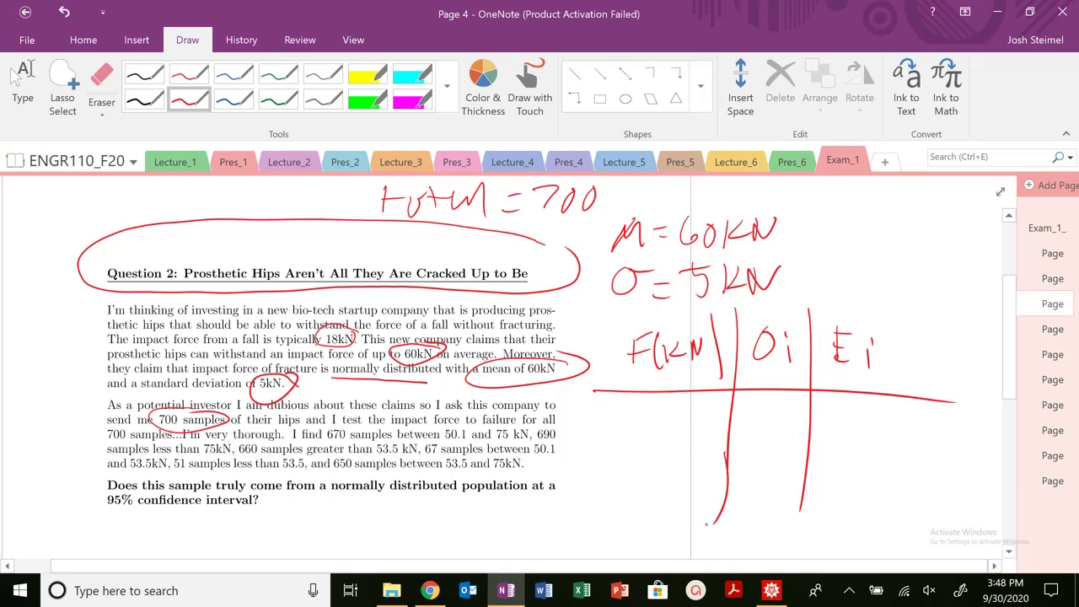
Write χ² beside the heading, then add the 50.1–75 row with 670 observed, underlining its figures in the problem.
{"action": "left_click_drag", "start_coordinate": [36, 204], "coordinate": [73, 232]}
{"action": "left_click_drag", "start_coordinate": [65, 210], "coordinate": [47, 240]}
{"action": "left_click_drag", "start_coordinate": [68, 187], "coordinate": [94, 202]}
{"action": "mouse_move", "coordinate": [610, 402]}
{"action": "left_mouse_down"}
{"action": "mouse_move", "coordinate": [590, 431]}
{"action": "mouse_move", "coordinate": [618, 408]}
{"action": "mouse_move", "coordinate": [641, 425]}
{"action": "left_mouse_up"}
{"action": "left_click_drag", "start_coordinate": [654, 416], "coordinate": [696, 432]}
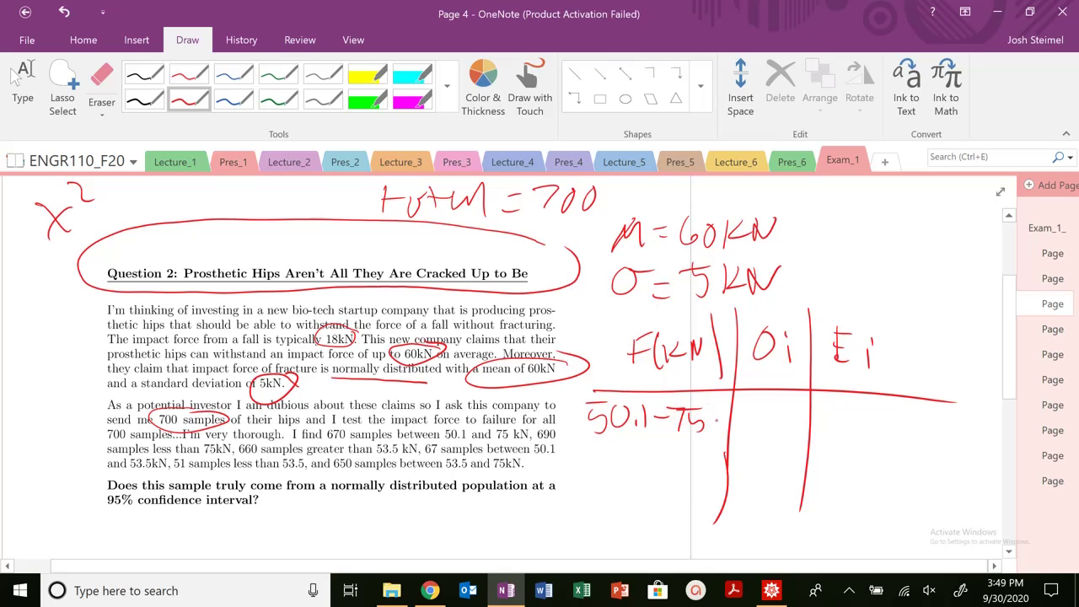
{"action": "mouse_move", "coordinate": [746, 408]}
{"action": "left_mouse_down"}
{"action": "mouse_move", "coordinate": [740, 425]}
{"action": "mouse_move", "coordinate": [771, 432]}
{"action": "mouse_move", "coordinate": [793, 413]}
{"action": "left_mouse_up"}
{"action": "left_click_drag", "start_coordinate": [327, 440], "coordinate": [347, 440]}
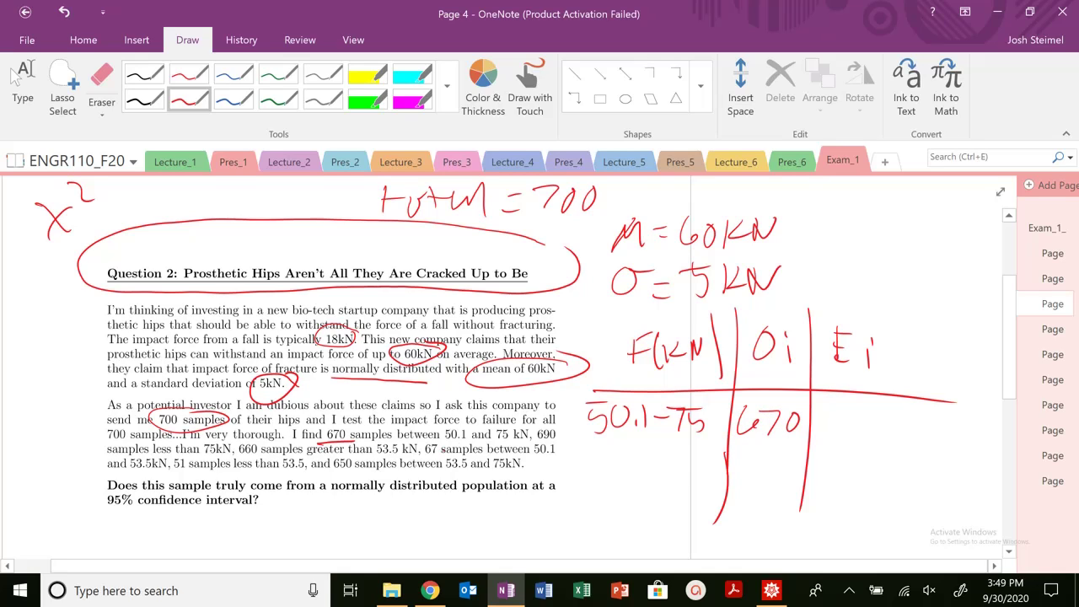
{"action": "left_click_drag", "start_coordinate": [459, 442], "coordinate": [518, 443]}
{"action": "left_click_drag", "start_coordinate": [575, 440], "coordinate": [919, 463]}
Add the "less 75" row with 690 observed samples and rule a line beneath it.
{"action": "mouse_move", "coordinate": [733, 483]}
{"action": "left_mouse_down"}
{"action": "mouse_move", "coordinate": [765, 479]}
{"action": "mouse_move", "coordinate": [779, 460]}
{"action": "left_mouse_up"}
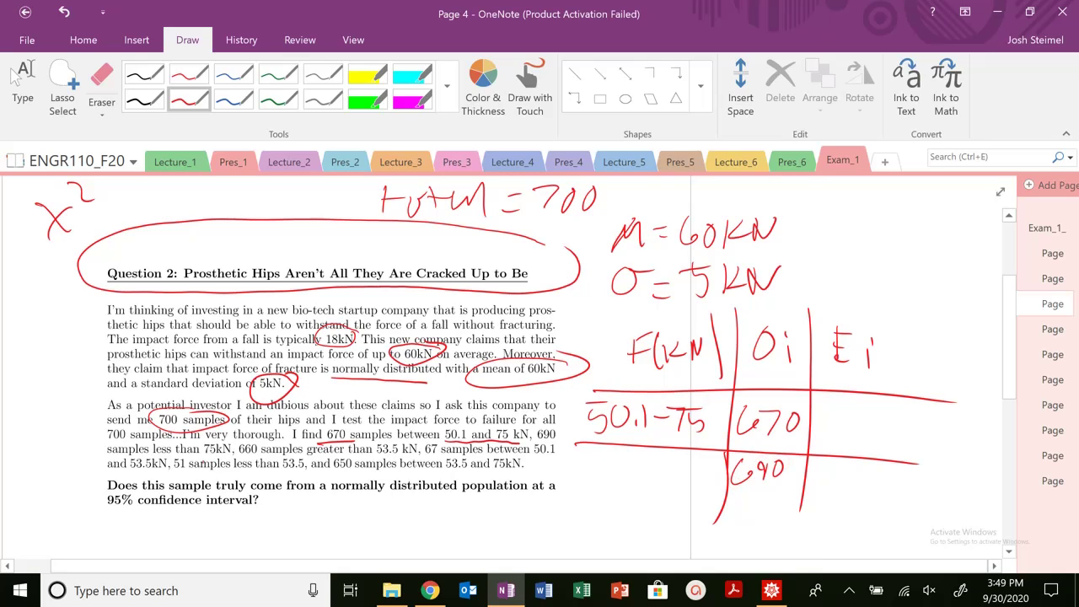
{"action": "mouse_move", "coordinate": [592, 484]}
{"action": "left_mouse_down"}
{"action": "mouse_move", "coordinate": [612, 457]}
{"action": "mouse_move", "coordinate": [622, 473]}
{"action": "mouse_move", "coordinate": [608, 457]}
{"action": "mouse_move", "coordinate": [630, 472]}
{"action": "mouse_move", "coordinate": [647, 464]}
{"action": "mouse_move", "coordinate": [655, 479]}
{"action": "mouse_move", "coordinate": [665, 460]}
{"action": "mouse_move", "coordinate": [684, 487]}
{"action": "left_mouse_up"}
{"action": "left_click_drag", "start_coordinate": [687, 463], "coordinate": [704, 462]}
{"action": "left_click", "coordinate": [713, 462]}
{"action": "left_click_drag", "start_coordinate": [574, 498], "coordinate": [877, 489]}
Add the "greater 53.5" row with 660 observed, underline 660 samples in the problem, and rule off the row.
{"action": "left_click_drag", "start_coordinate": [751, 499], "coordinate": [738, 510]}
{"action": "left_click_drag", "start_coordinate": [764, 503], "coordinate": [796, 506]}
{"action": "left_click_drag", "start_coordinate": [246, 455], "coordinate": [278, 456]}
{"action": "mouse_move", "coordinate": [604, 504]}
{"action": "left_mouse_down"}
{"action": "mouse_move", "coordinate": [685, 507]}
{"action": "mouse_move", "coordinate": [641, 523]}
{"action": "mouse_move", "coordinate": [663, 519]}
{"action": "mouse_move", "coordinate": [665, 540]}
{"action": "mouse_move", "coordinate": [718, 507]}
{"action": "mouse_move", "coordinate": [717, 546]}
{"action": "left_mouse_up"}
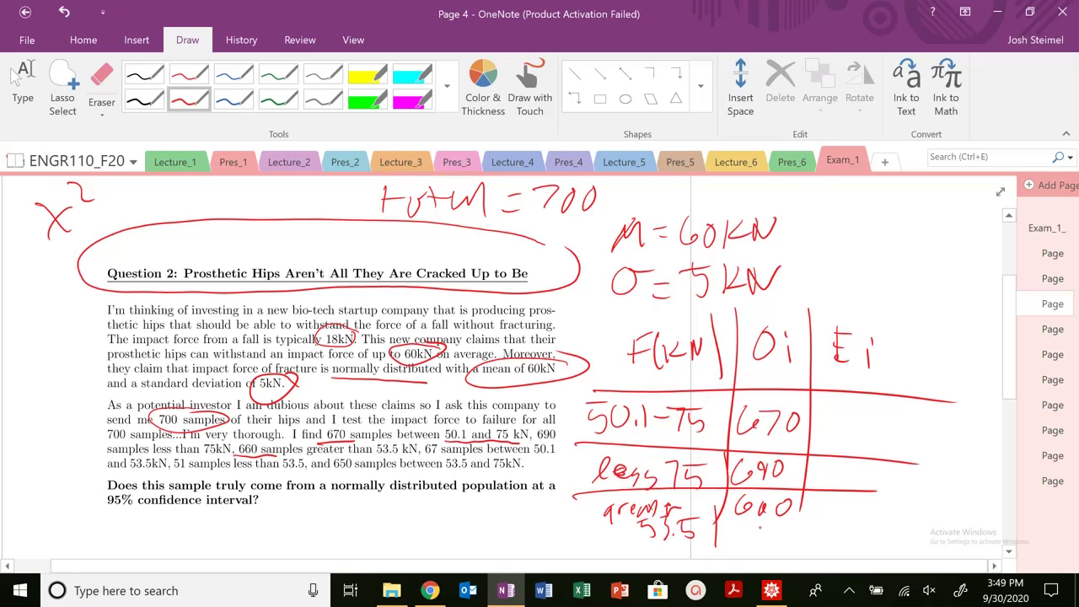
{"action": "left_click_drag", "start_coordinate": [573, 540], "coordinate": [871, 530]}
Add the 50.1–53.5 row with 67 observed, extending the column lines and underlining 67 samples in the problem.
{"action": "left_click", "coordinate": [15, 76]}
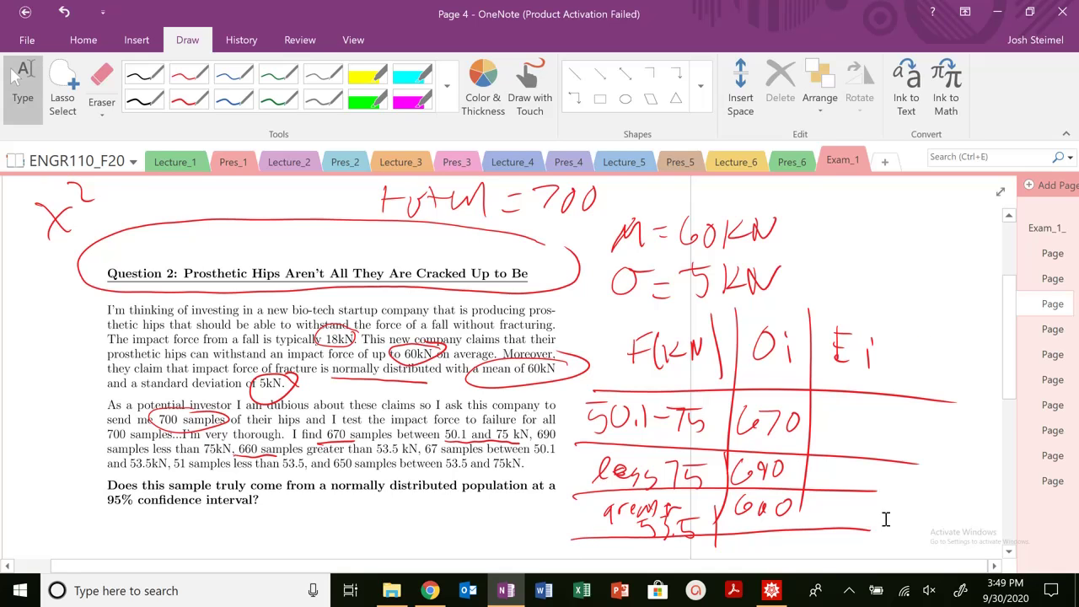
{"action": "scroll", "coordinate": [864, 455], "scroll_direction": "down", "scroll_amount": 1}
{"action": "scroll", "coordinate": [865, 455], "scroll_direction": "down", "scroll_amount": 1}
{"action": "left_click", "coordinate": [189, 100]}
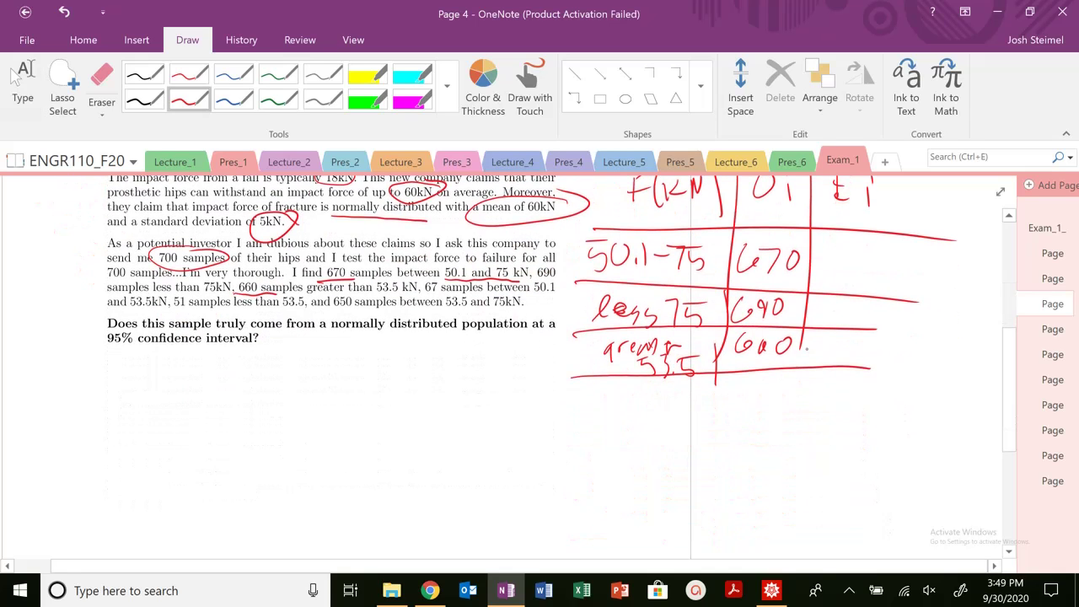
{"action": "left_click_drag", "start_coordinate": [803, 345], "coordinate": [803, 415]}
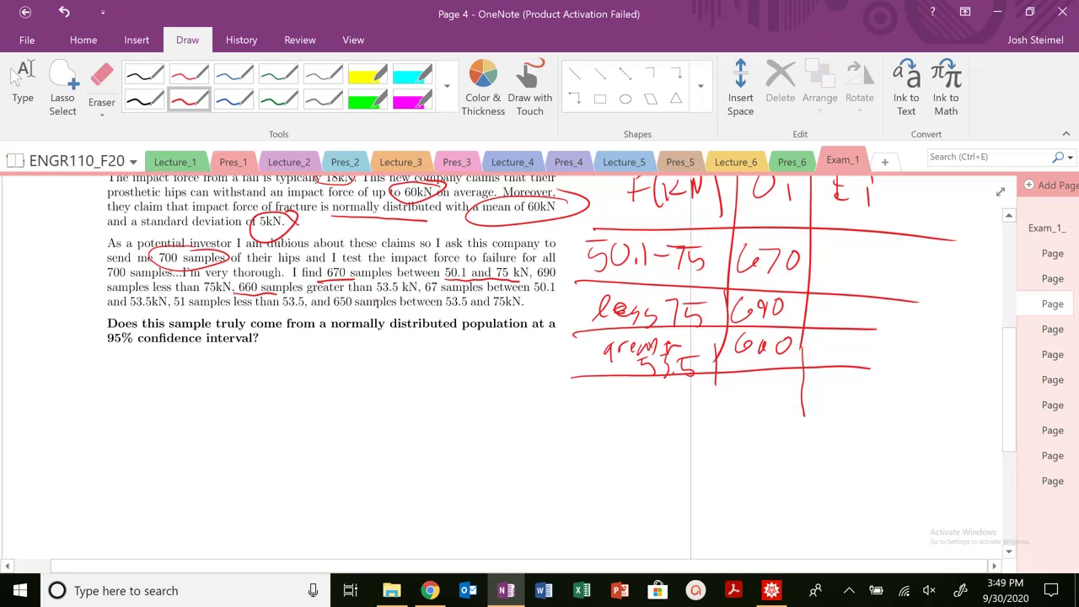
{"action": "left_click_drag", "start_coordinate": [366, 297], "coordinate": [479, 297]}
{"action": "mouse_move", "coordinate": [749, 383]}
{"action": "left_mouse_down"}
{"action": "mouse_move", "coordinate": [746, 403]}
{"action": "mouse_move", "coordinate": [776, 411]}
{"action": "left_mouse_up"}
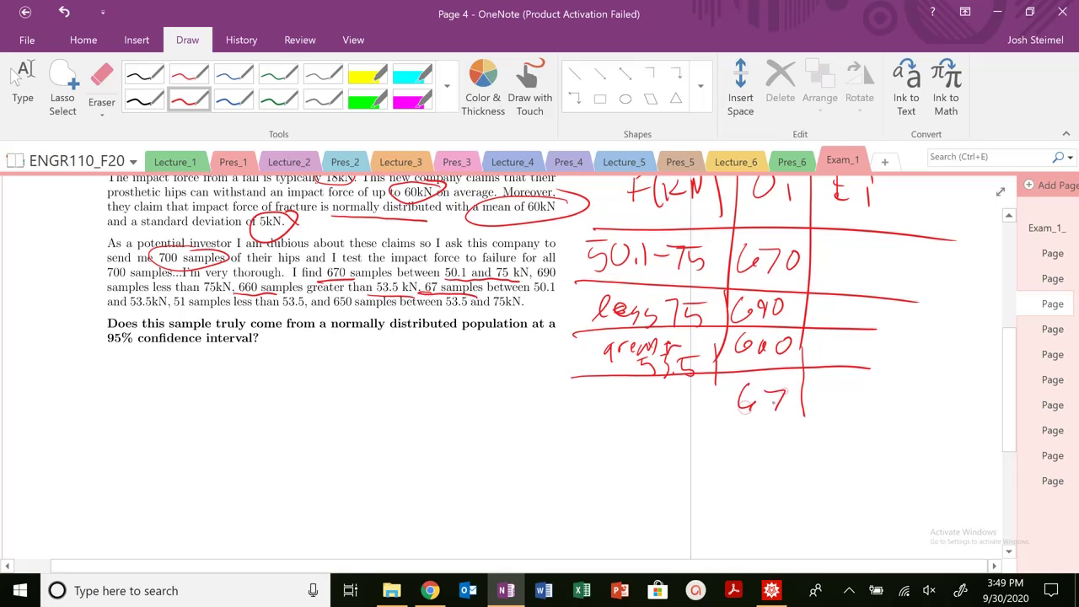
{"action": "left_click_drag", "start_coordinate": [599, 395], "coordinate": [593, 422]}
{"action": "mouse_move", "coordinate": [600, 393]}
{"action": "left_mouse_down"}
{"action": "mouse_move", "coordinate": [622, 391]}
{"action": "mouse_move", "coordinate": [658, 422]}
{"action": "mouse_move", "coordinate": [680, 405]}
{"action": "mouse_move", "coordinate": [718, 411]}
{"action": "left_mouse_up"}
{"action": "left_click", "coordinate": [643, 415]}
{"action": "left_click_drag", "start_coordinate": [723, 376], "coordinate": [734, 440]}
Add the "less 53.5" row with 51 observed, extend the table lines, and underline 51 and 53.5 in the problem.
{"action": "left_click_drag", "start_coordinate": [173, 313], "coordinate": [206, 318]}
{"action": "left_click_drag", "start_coordinate": [767, 429], "coordinate": [764, 461]}
{"action": "left_click_drag", "start_coordinate": [768, 429], "coordinate": [790, 426]}
{"action": "left_click_drag", "start_coordinate": [808, 433], "coordinate": [811, 467]}
{"action": "left_click_drag", "start_coordinate": [555, 440], "coordinate": [909, 418]}
{"action": "left_click_drag", "start_coordinate": [732, 427], "coordinate": [736, 482]}
{"action": "left_click_drag", "start_coordinate": [816, 410], "coordinate": [833, 486]}
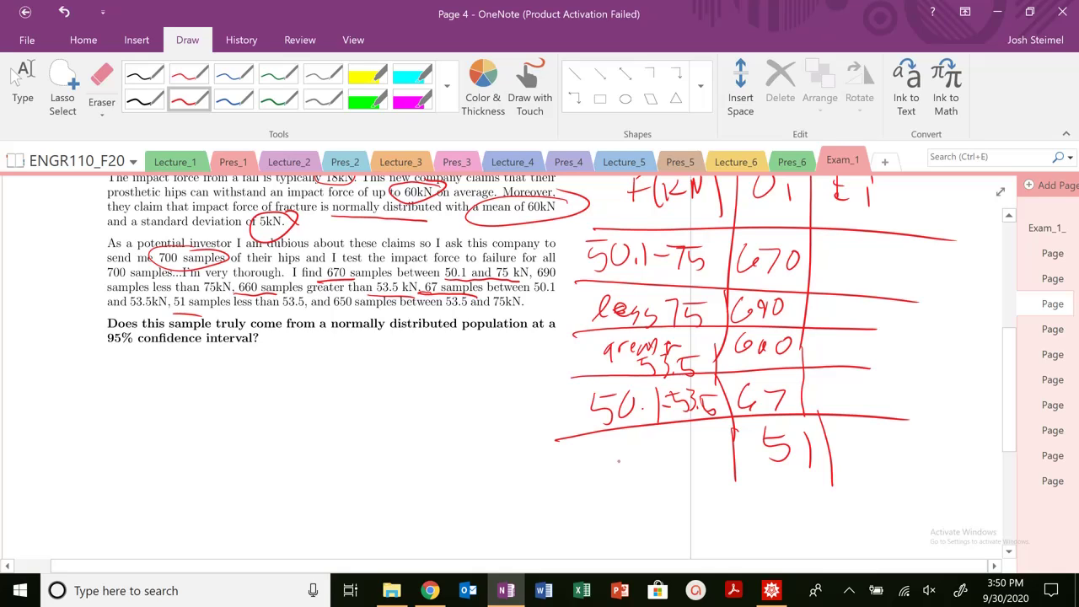
{"action": "mouse_move", "coordinate": [605, 441]}
{"action": "left_mouse_down"}
{"action": "mouse_move", "coordinate": [600, 467]}
{"action": "mouse_move", "coordinate": [644, 472]}
{"action": "left_mouse_up"}
{"action": "mouse_move", "coordinate": [678, 438]}
{"action": "left_mouse_down"}
{"action": "mouse_move", "coordinate": [665, 466]}
{"action": "mouse_move", "coordinate": [705, 463]}
{"action": "left_mouse_up"}
{"action": "left_click_drag", "start_coordinate": [280, 314], "coordinate": [307, 317]}
Underline 650 samples in the problem and add the final table row, 53.5–75 kN with 650 observed.
{"action": "left_click_drag", "start_coordinate": [322, 311], "coordinate": [371, 316]}
{"action": "left_click_drag", "start_coordinate": [564, 495], "coordinate": [889, 483]}
{"action": "left_click_drag", "start_coordinate": [764, 501], "coordinate": [786, 517]}
{"action": "mouse_move", "coordinate": [779, 504]}
{"action": "left_mouse_down"}
{"action": "mouse_move", "coordinate": [777, 526]}
{"action": "mouse_move", "coordinate": [830, 511]}
{"action": "left_mouse_up"}
{"action": "left_click_drag", "start_coordinate": [733, 468], "coordinate": [735, 523]}
{"action": "left_click_drag", "start_coordinate": [833, 476], "coordinate": [847, 516]}
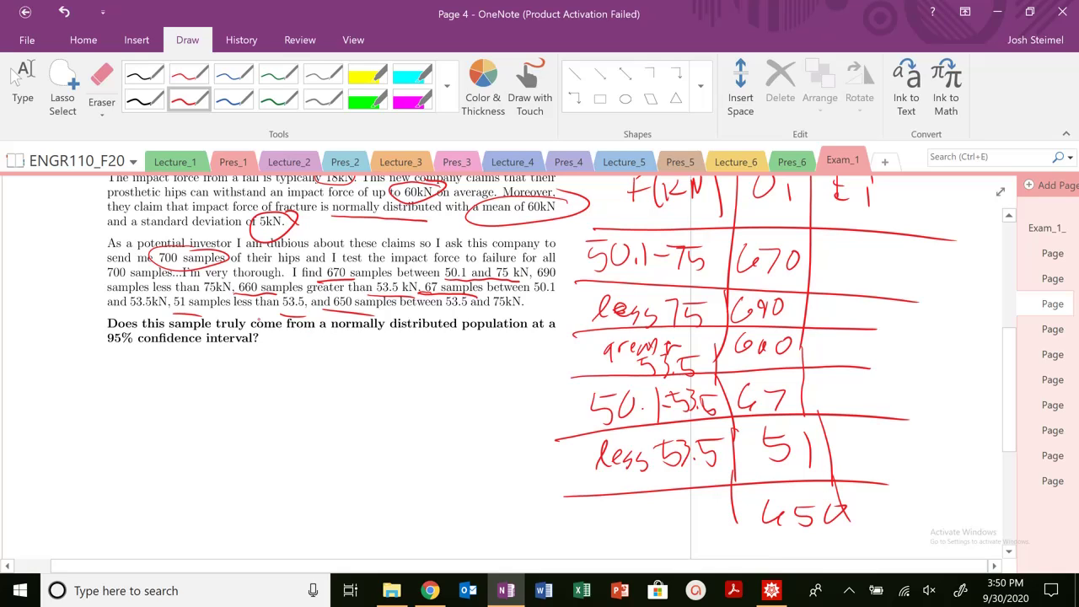
{"action": "mouse_move", "coordinate": [570, 511]}
{"action": "left_mouse_down"}
{"action": "mouse_move", "coordinate": [595, 538]}
{"action": "mouse_move", "coordinate": [586, 508]}
{"action": "left_mouse_up"}
{"action": "mouse_move", "coordinate": [601, 516]}
{"action": "left_mouse_down"}
{"action": "mouse_move", "coordinate": [604, 538]}
{"action": "mouse_move", "coordinate": [612, 528]}
{"action": "mouse_move", "coordinate": [646, 533]}
{"action": "left_mouse_up"}
{"action": "mouse_move", "coordinate": [626, 516]}
{"action": "left_mouse_down"}
{"action": "mouse_move", "coordinate": [649, 503]}
{"action": "mouse_move", "coordinate": [670, 521]}
{"action": "left_mouse_up"}
{"action": "mouse_move", "coordinate": [666, 506]}
{"action": "left_mouse_down"}
{"action": "mouse_move", "coordinate": [680, 535]}
{"action": "mouse_move", "coordinate": [700, 533]}
{"action": "mouse_move", "coordinate": [719, 504]}
{"action": "left_mouse_up"}
{"action": "mouse_move", "coordinate": [717, 505]}
{"action": "left_mouse_down"}
{"action": "mouse_move", "coordinate": [725, 516]}
{"action": "mouse_move", "coordinate": [729, 504]}
{"action": "mouse_move", "coordinate": [736, 529]}
{"action": "mouse_move", "coordinate": [736, 513]}
{"action": "left_mouse_up"}
Underline the bold question about normality at 95% confidence and write α = 0.05 below it.
{"action": "left_click_drag", "start_coordinate": [199, 331], "coordinate": [548, 337]}
{"action": "mouse_move", "coordinate": [94, 347]}
{"action": "left_mouse_down"}
{"action": "mouse_move", "coordinate": [261, 353]}
{"action": "mouse_move", "coordinate": [246, 409]}
{"action": "mouse_move", "coordinate": [297, 388]}
{"action": "mouse_move", "coordinate": [298, 400]}
{"action": "left_mouse_up"}
{"action": "left_click_drag", "start_coordinate": [337, 364], "coordinate": [380, 378]}
{"action": "left_click", "coordinate": [358, 386]}
{"action": "mouse_move", "coordinate": [395, 376]}
{"action": "left_mouse_down"}
{"action": "mouse_move", "coordinate": [397, 405]}
{"action": "mouse_move", "coordinate": [421, 375]}
{"action": "left_mouse_up"}
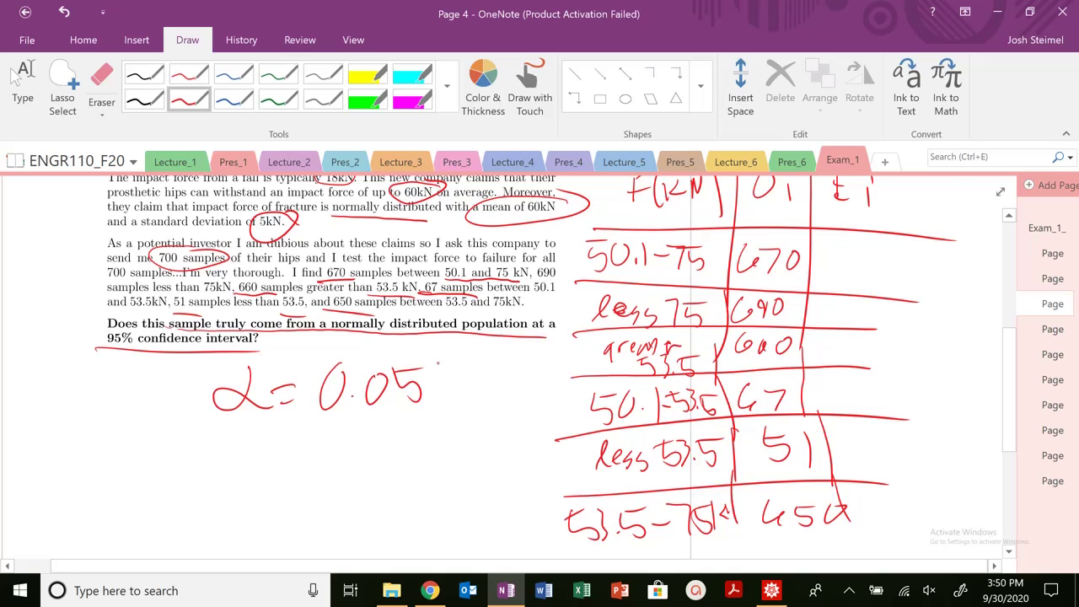
Write hypothesis test item 1 below the alpha value: "H0: Normally dis".
{"action": "key", "text": "Escape"}
{"action": "scroll", "coordinate": [437, 364], "scroll_direction": "down", "scroll_amount": 5}
{"action": "scroll", "coordinate": [461, 354], "scroll_direction": "up", "scroll_amount": 3}
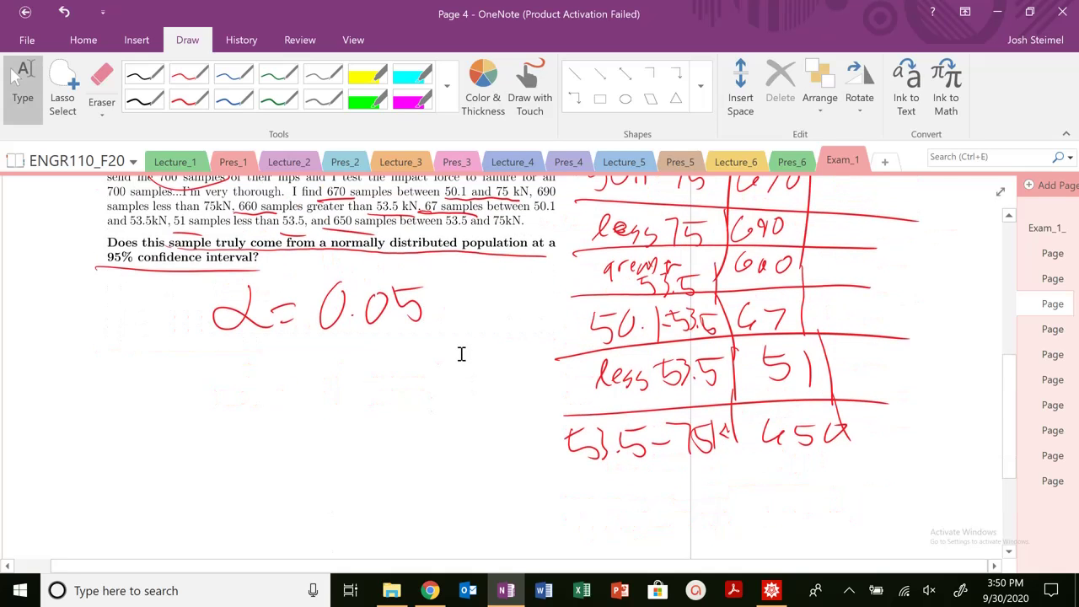
{"action": "left_click", "coordinate": [189, 97]}
{"action": "left_click_drag", "start_coordinate": [42, 338], "coordinate": [46, 386]}
{"action": "left_click", "coordinate": [67, 381]}
{"action": "mouse_move", "coordinate": [84, 346]}
{"action": "left_mouse_down"}
{"action": "mouse_move", "coordinate": [85, 392]}
{"action": "mouse_move", "coordinate": [105, 390]}
{"action": "left_mouse_up"}
{"action": "mouse_move", "coordinate": [84, 378]}
{"action": "left_mouse_down"}
{"action": "mouse_move", "coordinate": [106, 376]}
{"action": "mouse_move", "coordinate": [113, 395]}
{"action": "left_mouse_up"}
{"action": "left_click", "coordinate": [133, 365]}
{"action": "left_click", "coordinate": [138, 383]}
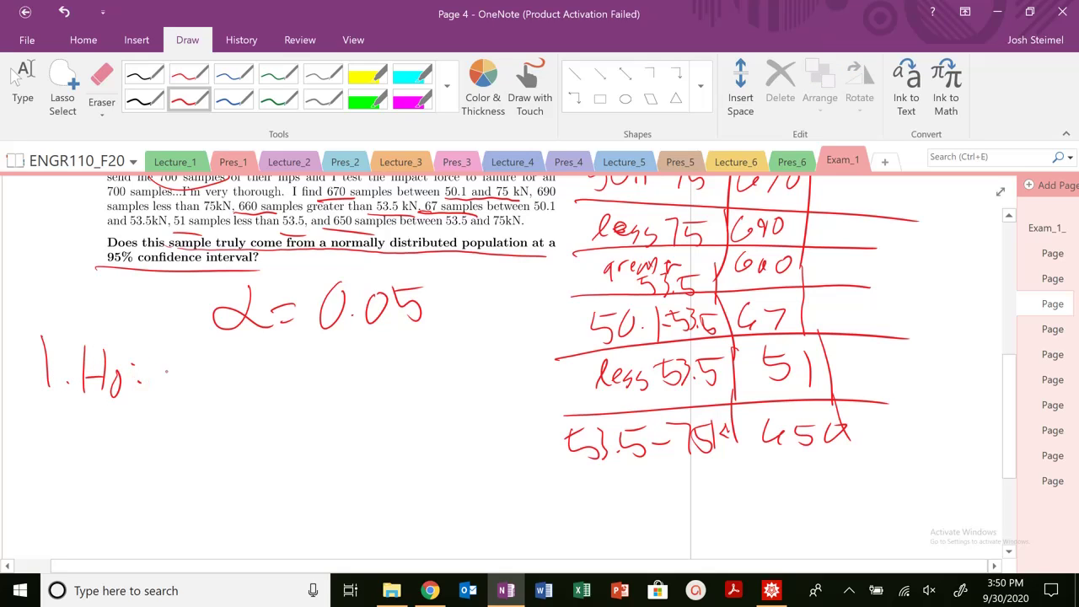
{"action": "mouse_move", "coordinate": [173, 360]}
{"action": "left_mouse_down"}
{"action": "mouse_move", "coordinate": [175, 382]}
{"action": "mouse_move", "coordinate": [229, 379]}
{"action": "mouse_move", "coordinate": [268, 357]}
{"action": "mouse_move", "coordinate": [275, 373]}
{"action": "left_mouse_up"}
{"action": "left_click_drag", "start_coordinate": [285, 357], "coordinate": [289, 386]}
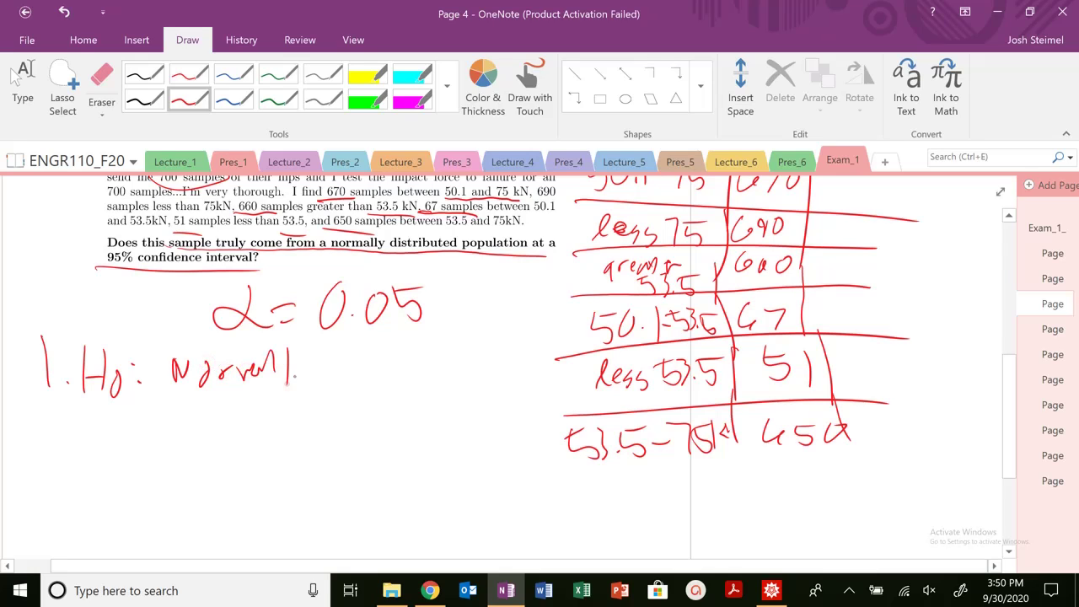
{"action": "left_click_drag", "start_coordinate": [300, 345], "coordinate": [304, 381]}
{"action": "left_click_drag", "start_coordinate": [305, 373], "coordinate": [361, 390]}
{"action": "left_click_drag", "start_coordinate": [365, 352], "coordinate": [366, 390]}
{"action": "left_click_drag", "start_coordinate": [375, 377], "coordinate": [388, 389]}
{"action": "left_click", "coordinate": [376, 369]}
Write item 2, the alternative hypothesis, as "Ha: Not normal".
{"action": "left_click", "coordinate": [61, 434]}
{"action": "mouse_move", "coordinate": [39, 421]}
{"action": "left_mouse_down"}
{"action": "mouse_move", "coordinate": [59, 444]}
{"action": "mouse_move", "coordinate": [90, 450]}
{"action": "left_mouse_up"}
{"action": "mouse_move", "coordinate": [103, 417]}
{"action": "left_mouse_down"}
{"action": "mouse_move", "coordinate": [106, 455]}
{"action": "mouse_move", "coordinate": [136, 455]}
{"action": "left_mouse_up"}
{"action": "left_click_drag", "start_coordinate": [93, 435], "coordinate": [109, 433]}
{"action": "left_click", "coordinate": [148, 432]}
{"action": "left_click", "coordinate": [148, 447]}
{"action": "mouse_move", "coordinate": [193, 456]}
{"action": "left_mouse_down"}
{"action": "mouse_move", "coordinate": [214, 424]}
{"action": "mouse_move", "coordinate": [234, 434]}
{"action": "left_mouse_up"}
{"action": "mouse_move", "coordinate": [243, 422]}
{"action": "left_mouse_down"}
{"action": "mouse_move", "coordinate": [249, 450]}
{"action": "mouse_move", "coordinate": [263, 433]}
{"action": "left_mouse_up"}
{"action": "mouse_move", "coordinate": [285, 435]}
{"action": "left_mouse_down"}
{"action": "mouse_move", "coordinate": [304, 450]}
{"action": "mouse_move", "coordinate": [400, 417]}
{"action": "left_mouse_up"}
Write item 3 of the hypothesis test as α = 0.05.
{"action": "mouse_move", "coordinate": [36, 460]}
{"action": "left_mouse_down"}
{"action": "mouse_move", "coordinate": [59, 486]}
{"action": "mouse_move", "coordinate": [131, 502]}
{"action": "mouse_move", "coordinate": [152, 474]}
{"action": "left_mouse_up"}
{"action": "left_click", "coordinate": [67, 477]}
{"action": "left_click_drag", "start_coordinate": [141, 487], "coordinate": [153, 487]}
{"action": "mouse_move", "coordinate": [186, 470]}
{"action": "left_mouse_down"}
{"action": "mouse_move", "coordinate": [228, 471]}
{"action": "mouse_move", "coordinate": [250, 489]}
{"action": "left_mouse_up"}
{"action": "left_click", "coordinate": [205, 485]}
{"action": "left_click_drag", "start_coordinate": [250, 469], "coordinate": [287, 463]}
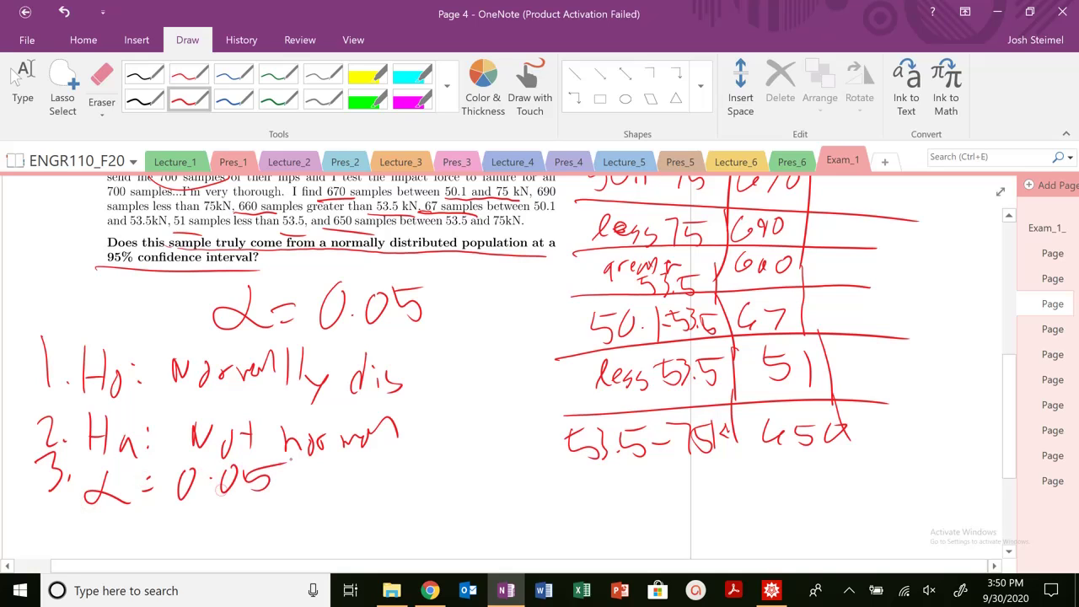
Write item 4 as "χ² exp =", leaving its value blank.
{"action": "left_click_drag", "start_coordinate": [56, 516], "coordinate": [71, 526]}
{"action": "mouse_move", "coordinate": [68, 513]}
{"action": "left_mouse_down"}
{"action": "mouse_move", "coordinate": [71, 537]}
{"action": "mouse_move", "coordinate": [130, 531]}
{"action": "mouse_move", "coordinate": [123, 543]}
{"action": "left_mouse_up"}
{"action": "left_click", "coordinate": [82, 530]}
{"action": "left_click_drag", "start_coordinate": [138, 506], "coordinate": [162, 515]}
{"action": "mouse_move", "coordinate": [169, 531]}
{"action": "left_mouse_down"}
{"action": "mouse_move", "coordinate": [225, 528]}
{"action": "mouse_move", "coordinate": [251, 509]}
{"action": "mouse_move", "coordinate": [256, 526]}
{"action": "left_mouse_up"}
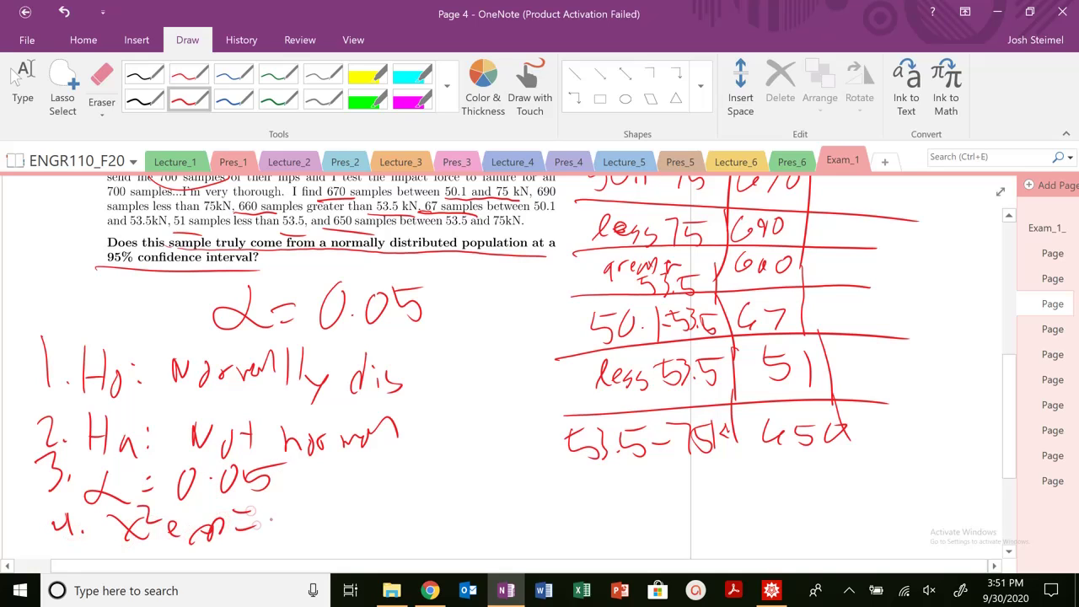
Write item 5 as "χ² α,r =" below the experimental chi-square line.
{"action": "left_click", "coordinate": [22, 85]}
{"action": "scroll", "coordinate": [199, 468], "scroll_direction": "down", "scroll_amount": 4}
{"action": "left_click_drag", "start_coordinate": [70, 410], "coordinate": [71, 452]}
{"action": "left_click_drag", "start_coordinate": [106, 433], "coordinate": [135, 414]}
{"action": "left_click", "coordinate": [155, 442]}
{"action": "left_click_drag", "start_coordinate": [161, 403], "coordinate": [188, 416]}
{"action": "mouse_move", "coordinate": [208, 430]}
{"action": "left_mouse_down"}
{"action": "mouse_move", "coordinate": [212, 462]}
{"action": "mouse_move", "coordinate": [311, 415]}
{"action": "left_mouse_up"}
{"action": "left_click_drag", "start_coordinate": [289, 445], "coordinate": [315, 441]}
Write the degrees-of-freedom formula r = k − 1 − r below the table, circle its last r, and underline "Normally" in H0.
{"action": "key", "text": "Escape"}
{"action": "scroll", "coordinate": [325, 443], "scroll_direction": "up", "scroll_amount": 2}
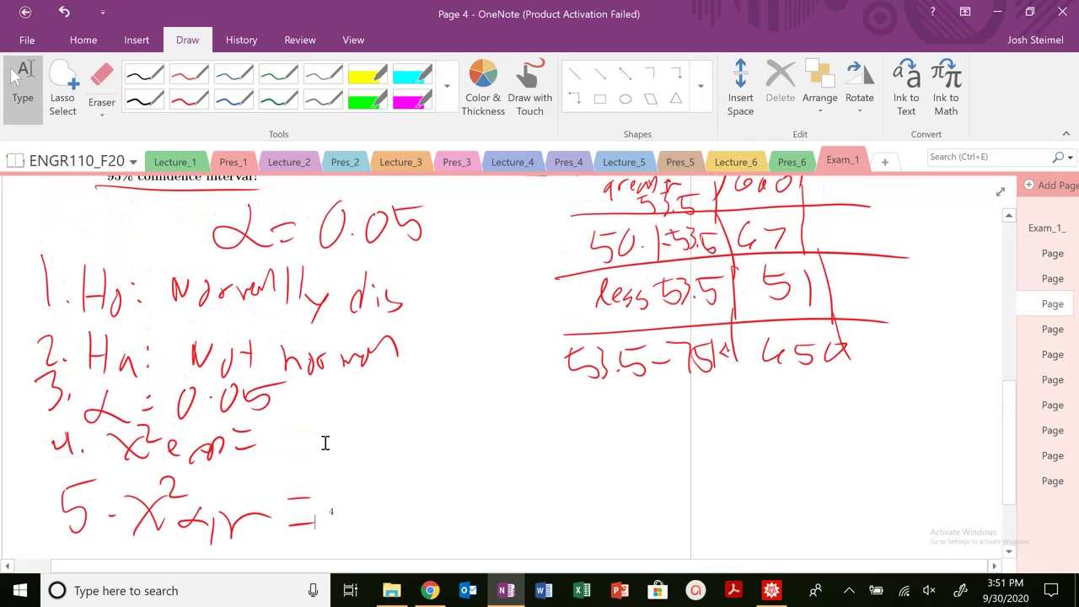
{"action": "left_click", "coordinate": [503, 529]}
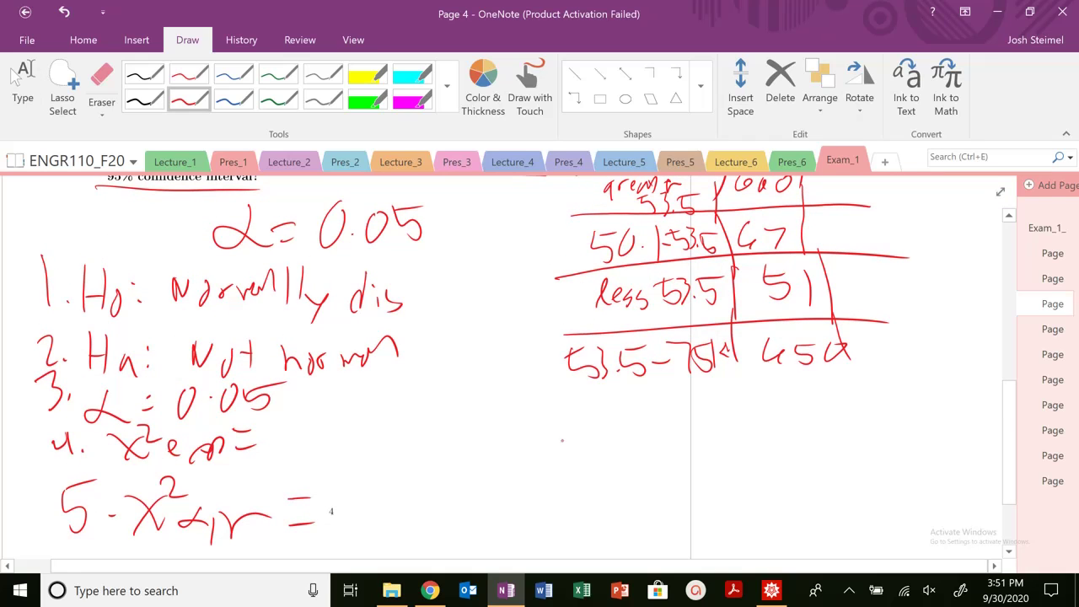
{"action": "left_click_drag", "start_coordinate": [546, 464], "coordinate": [600, 470]}
{"action": "left_click_drag", "start_coordinate": [580, 487], "coordinate": [604, 485]}
{"action": "mouse_move", "coordinate": [616, 460]}
{"action": "left_mouse_down"}
{"action": "mouse_move", "coordinate": [619, 496]}
{"action": "mouse_move", "coordinate": [648, 496]}
{"action": "left_mouse_up"}
{"action": "mouse_move", "coordinate": [643, 479]}
{"action": "left_mouse_down"}
{"action": "mouse_move", "coordinate": [689, 486]}
{"action": "mouse_move", "coordinate": [712, 470]}
{"action": "left_mouse_up"}
{"action": "mouse_move", "coordinate": [722, 462]}
{"action": "left_mouse_down"}
{"action": "mouse_move", "coordinate": [747, 461]}
{"action": "mouse_move", "coordinate": [757, 497]}
{"action": "mouse_move", "coordinate": [736, 447]}
{"action": "left_mouse_up"}
{"action": "mouse_move", "coordinate": [167, 321]}
{"action": "left_mouse_down"}
{"action": "mouse_move", "coordinate": [291, 325]}
{"action": "mouse_move", "coordinate": [197, 327]}
{"action": "left_mouse_up"}
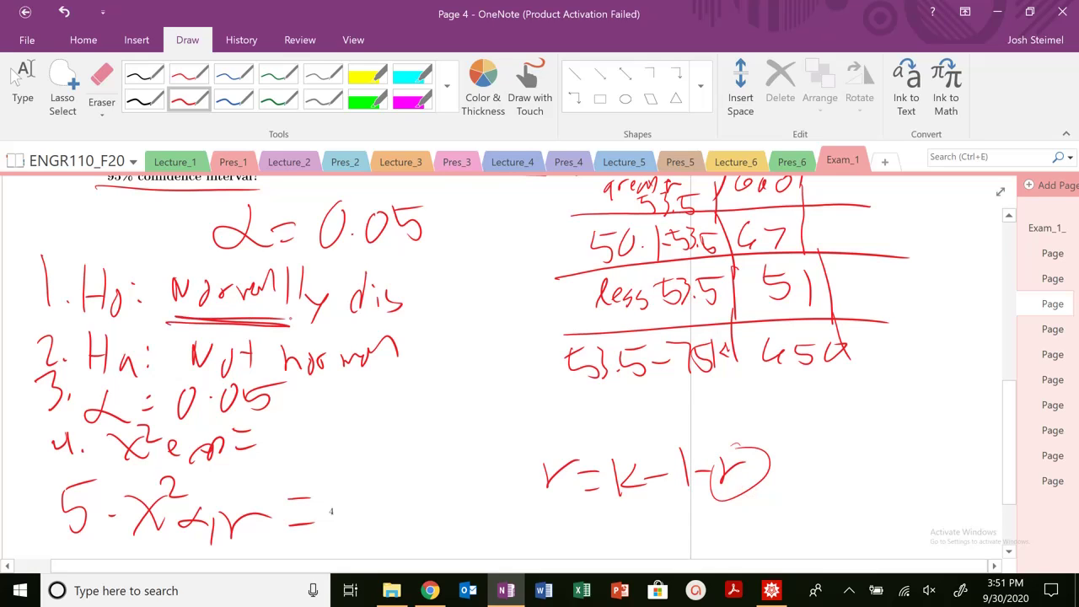
Note μ, σ and r = 2 beside the formula, and write r = _ − 1 − 2 with the k value blank.
{"action": "mouse_move", "coordinate": [835, 447]}
{"action": "left_mouse_down"}
{"action": "mouse_move", "coordinate": [855, 422]}
{"action": "mouse_move", "coordinate": [877, 465]}
{"action": "mouse_move", "coordinate": [945, 432]}
{"action": "left_mouse_up"}
{"action": "mouse_move", "coordinate": [813, 498]}
{"action": "left_mouse_down"}
{"action": "mouse_move", "coordinate": [841, 477]}
{"action": "mouse_move", "coordinate": [856, 486]}
{"action": "left_mouse_up"}
{"action": "left_click_drag", "start_coordinate": [869, 477], "coordinate": [911, 495]}
{"action": "left_click_drag", "start_coordinate": [537, 522], "coordinate": [594, 541]}
{"action": "left_click_drag", "start_coordinate": [664, 534], "coordinate": [680, 533]}
{"action": "mouse_move", "coordinate": [693, 520]}
{"action": "left_mouse_down"}
{"action": "mouse_move", "coordinate": [732, 531]}
{"action": "mouse_move", "coordinate": [767, 539]}
{"action": "left_mouse_up"}
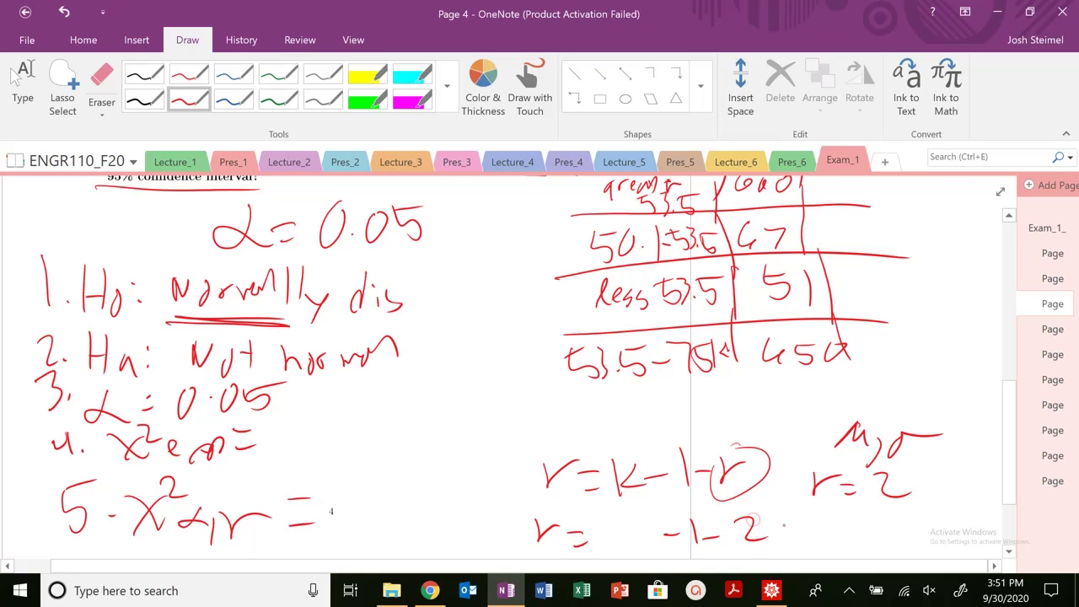
Count the table's force rows and fill in 6 for k in the degrees-of-freedom calculation.
{"action": "left_click", "coordinate": [23, 84]}
{"action": "scroll", "coordinate": [779, 472], "scroll_direction": "up", "scroll_amount": 3}
{"action": "left_click", "coordinate": [189, 100]}
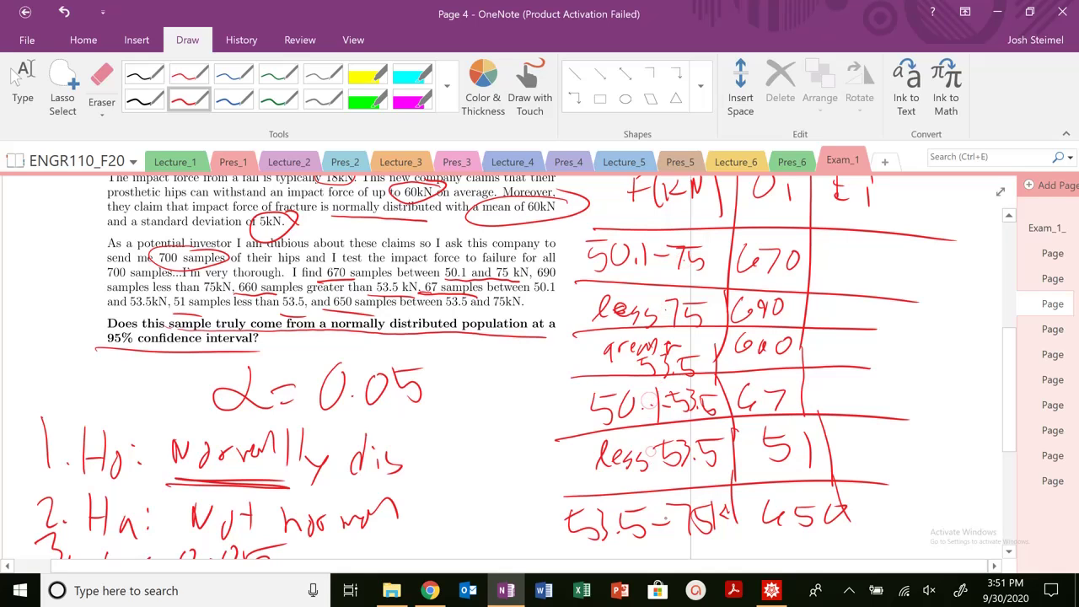
{"action": "left_click", "coordinate": [17, 77]}
{"action": "scroll", "coordinate": [645, 472], "scroll_direction": "down", "scroll_amount": 4}
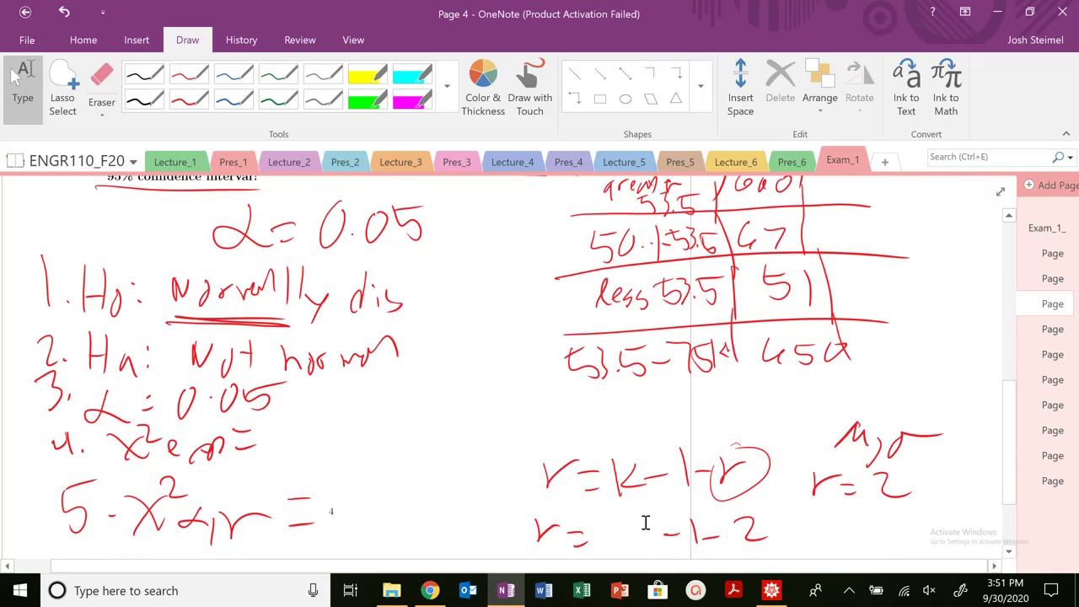
{"action": "left_click", "coordinate": [189, 99]}
{"action": "left_click_drag", "start_coordinate": [631, 520], "coordinate": [621, 535]}
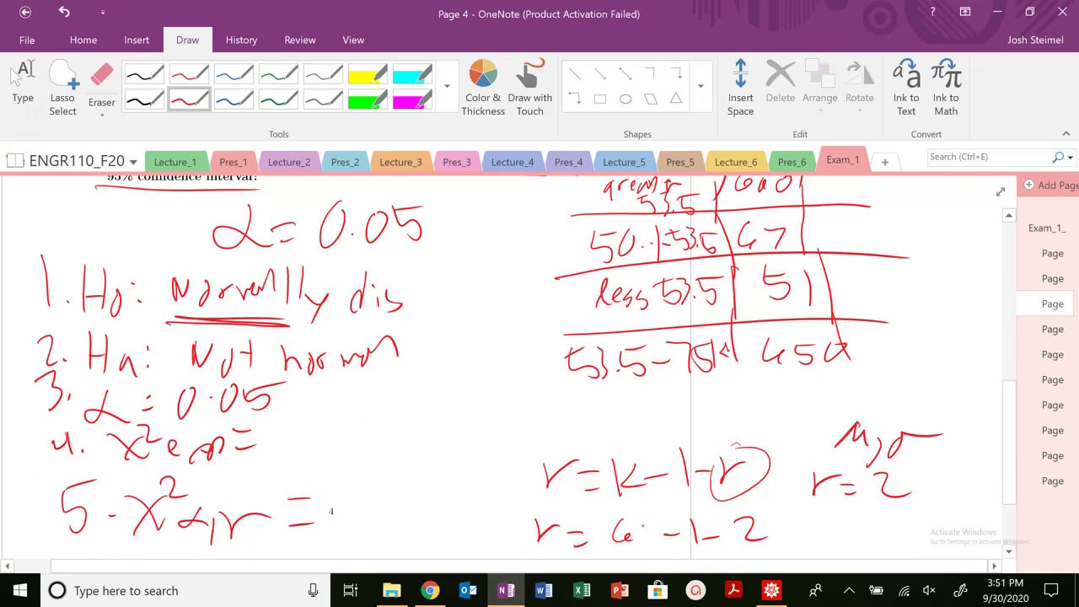
Complete the right side of item 5 with χ² at 0.05 and 3 degrees of freedom.
{"action": "left_click_drag", "start_coordinate": [356, 497], "coordinate": [364, 521]}
{"action": "left_click_drag", "start_coordinate": [358, 494], "coordinate": [339, 523]}
{"action": "mouse_move", "coordinate": [348, 452]}
{"action": "left_mouse_down"}
{"action": "mouse_move", "coordinate": [384, 468]}
{"action": "mouse_move", "coordinate": [384, 519]}
{"action": "mouse_move", "coordinate": [419, 514]}
{"action": "mouse_move", "coordinate": [428, 490]}
{"action": "mouse_move", "coordinate": [435, 540]}
{"action": "left_mouse_up"}
{"action": "mouse_move", "coordinate": [417, 498]}
{"action": "left_mouse_down"}
{"action": "mouse_move", "coordinate": [428, 496]}
{"action": "mouse_move", "coordinate": [450, 531]}
{"action": "left_mouse_up"}
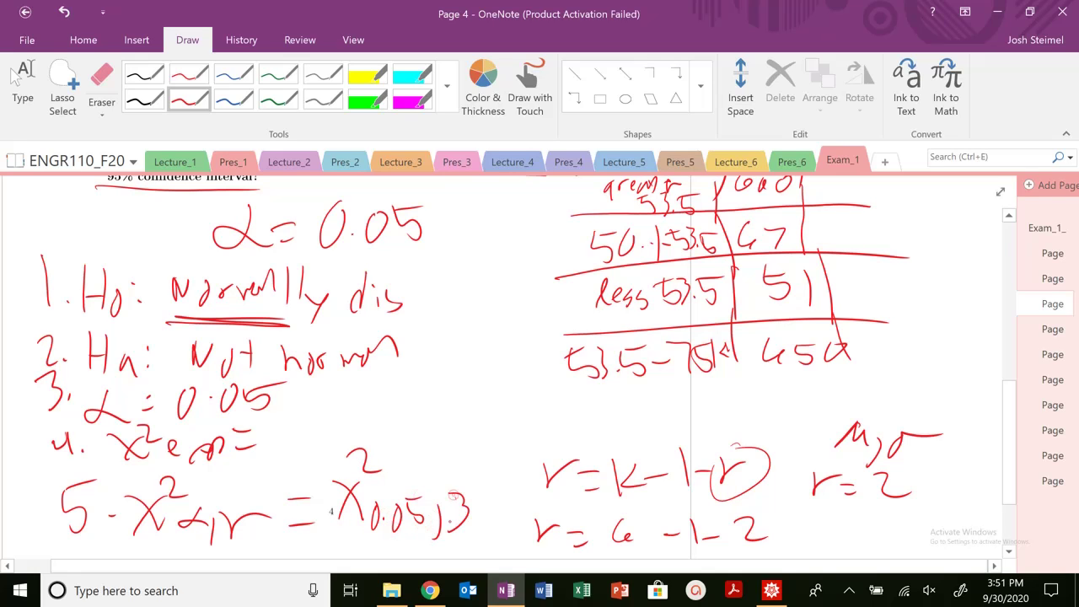
{"action": "left_click", "coordinate": [445, 542]}
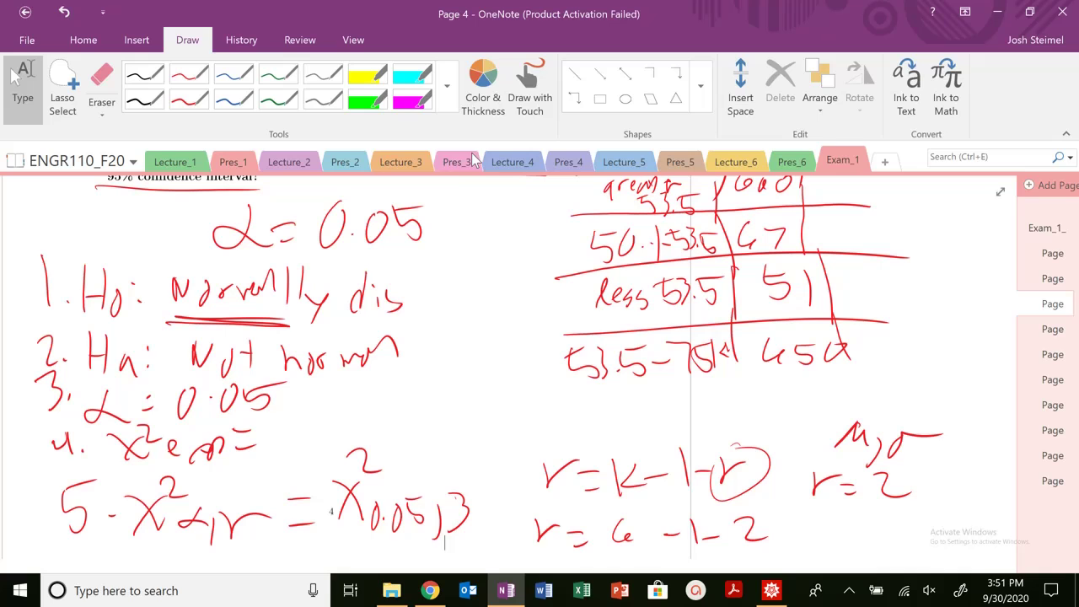
Circle the critical value 7.815 in the χ² table of the Pres_4 section and return to item 5 in the Exam_1 section.
{"action": "left_click", "coordinate": [556, 162]}
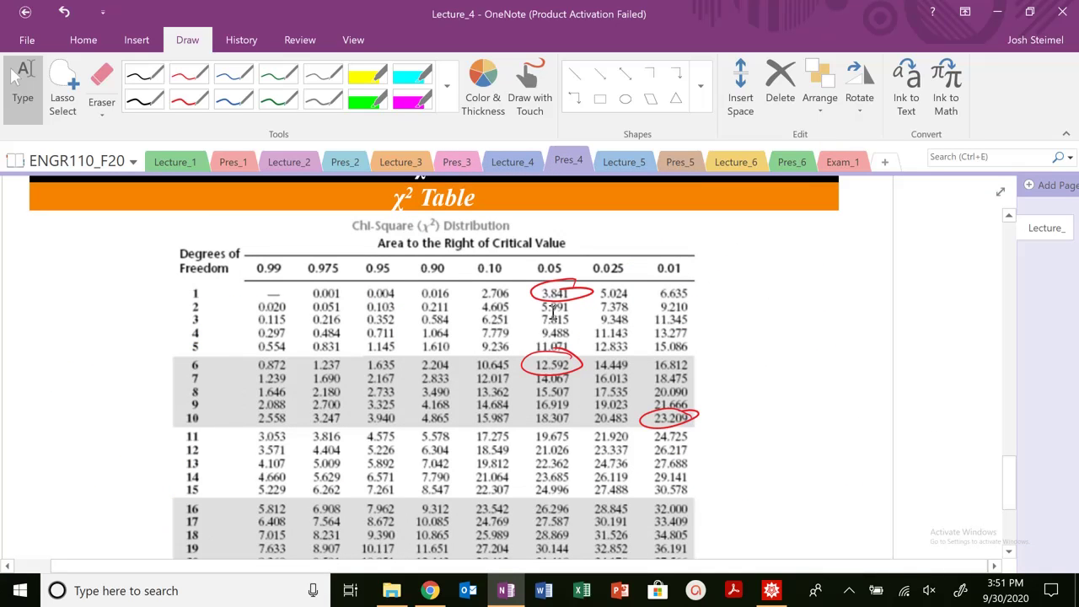
{"action": "mouse_move", "coordinate": [577, 314]}
{"action": "left_mouse_down"}
{"action": "mouse_move", "coordinate": [587, 324]}
{"action": "mouse_move", "coordinate": [574, 309]}
{"action": "left_mouse_up"}
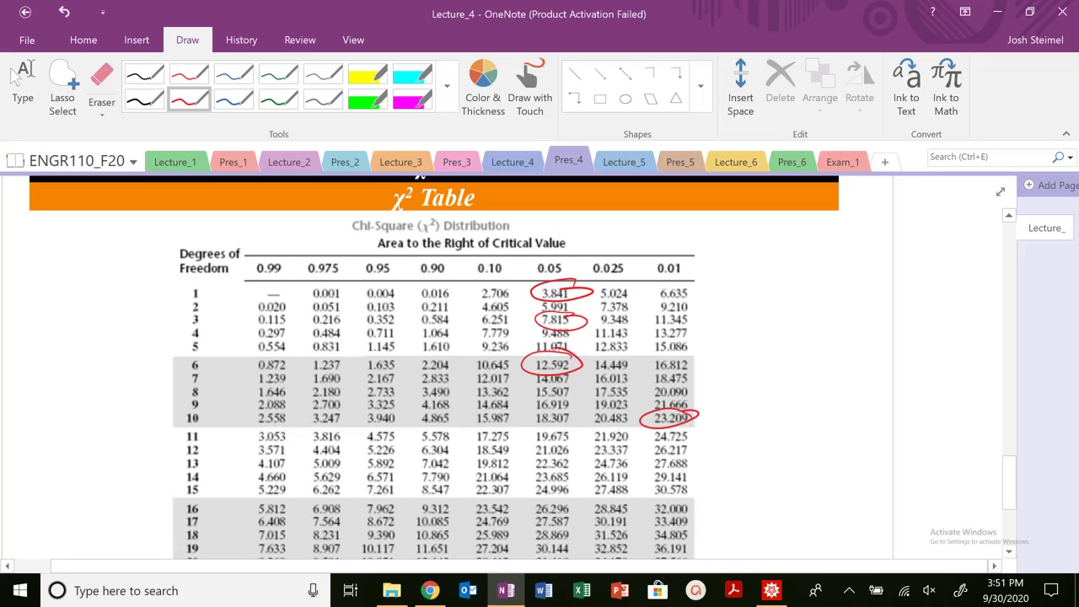
{"action": "left_click", "coordinate": [22, 84]}
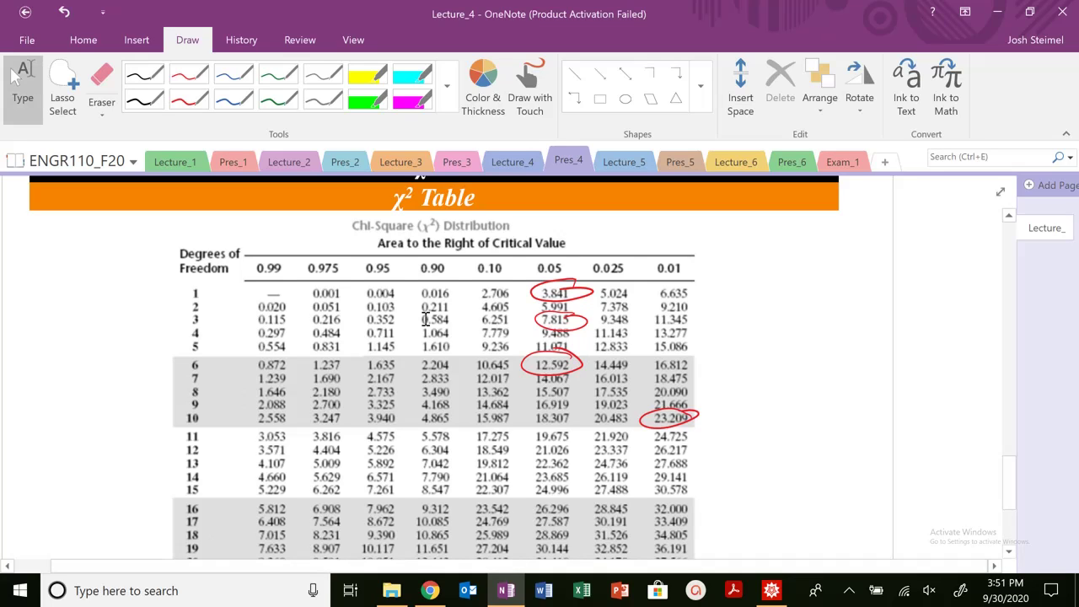
{"action": "left_click", "coordinate": [844, 161]}
{"action": "scroll", "coordinate": [638, 320], "scroll_direction": "down", "scroll_amount": 10}
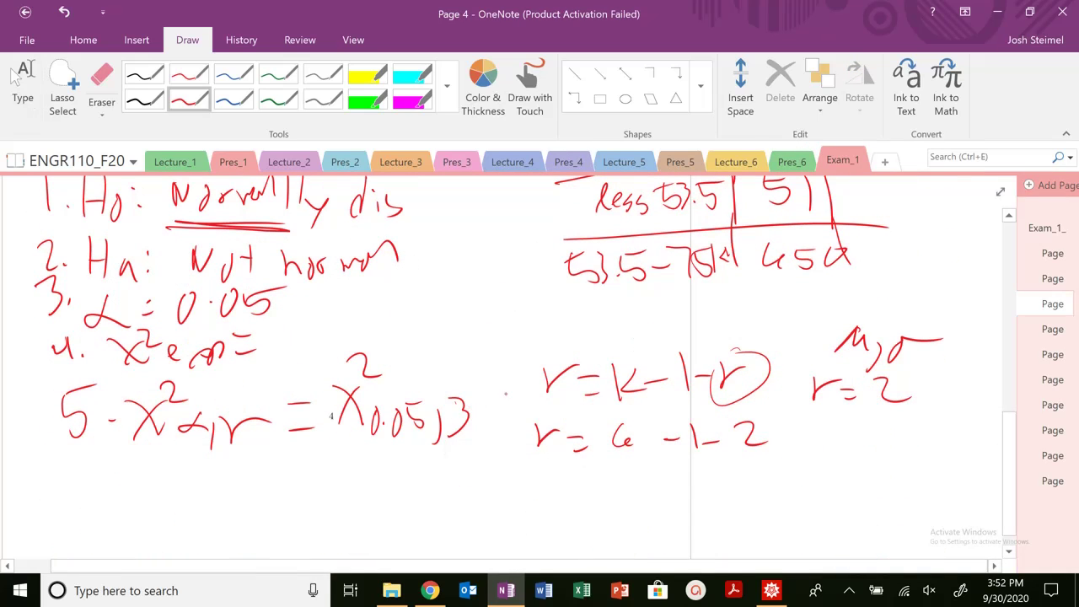
Write = 7.815 at the end of item 5 and circle the whole χ² critical value expression.
{"action": "mouse_move", "coordinate": [463, 398]}
{"action": "left_mouse_down"}
{"action": "mouse_move", "coordinate": [476, 405]}
{"action": "mouse_move", "coordinate": [486, 391]}
{"action": "left_mouse_up"}
{"action": "left_click_drag", "start_coordinate": [477, 397], "coordinate": [487, 396]}
{"action": "mouse_move", "coordinate": [488, 392]}
{"action": "left_mouse_down"}
{"action": "mouse_move", "coordinate": [492, 405]}
{"action": "mouse_move", "coordinate": [508, 393]}
{"action": "mouse_move", "coordinate": [517, 410]}
{"action": "left_mouse_up"}
{"action": "left_click", "coordinate": [500, 403]}
{"action": "mouse_move", "coordinate": [528, 393]}
{"action": "left_mouse_down"}
{"action": "mouse_move", "coordinate": [525, 410]}
{"action": "mouse_move", "coordinate": [541, 392]}
{"action": "left_mouse_up"}
{"action": "mouse_move", "coordinate": [531, 368]}
{"action": "left_mouse_down"}
{"action": "mouse_move", "coordinate": [477, 342]}
{"action": "mouse_move", "coordinate": [216, 361]}
{"action": "mouse_move", "coordinate": [209, 476]}
{"action": "mouse_move", "coordinate": [549, 421]}
{"action": "mouse_move", "coordinate": [532, 366]}
{"action": "left_mouse_up"}
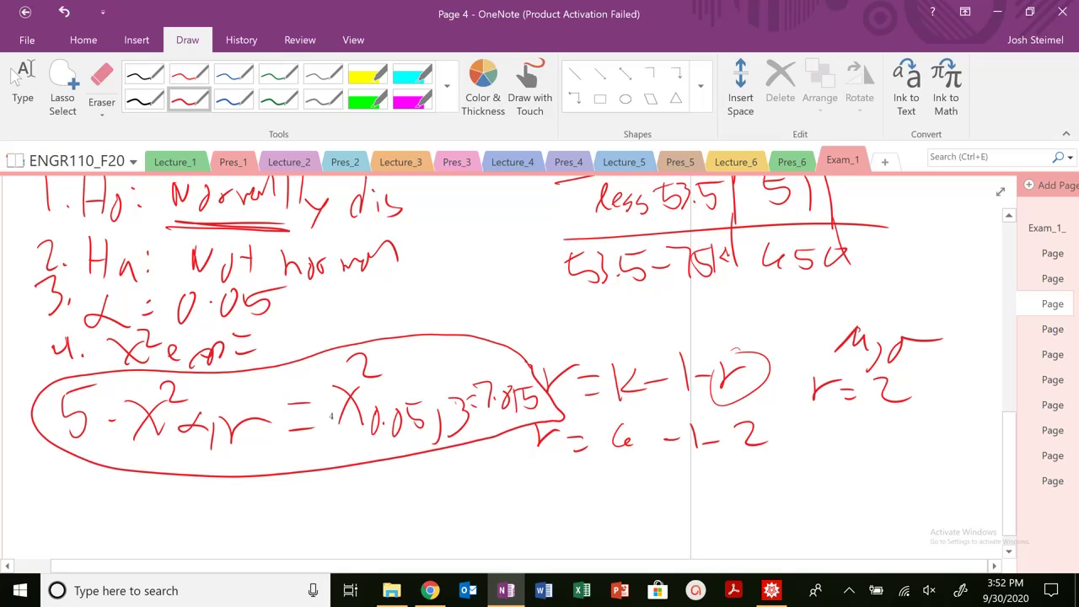
Examine the question text, the observed-count table and the numbered hypothesis-test items on the page.
{"action": "left_click", "coordinate": [23, 89]}
{"action": "scroll", "coordinate": [504, 345], "scroll_direction": "up", "scroll_amount": 4}
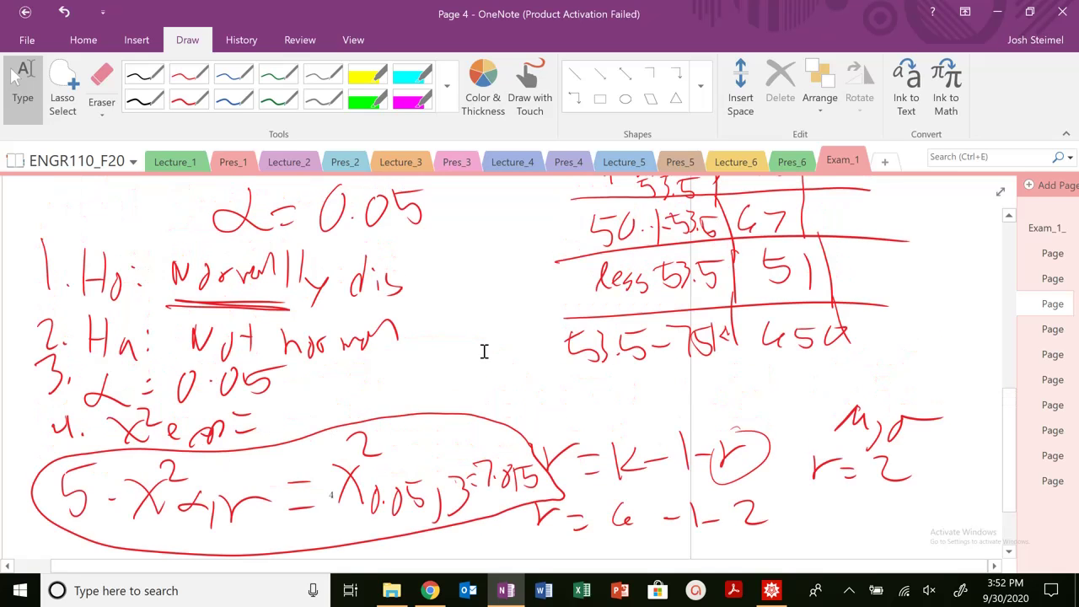
{"action": "scroll", "coordinate": [503, 344], "scroll_direction": "up", "scroll_amount": 4}
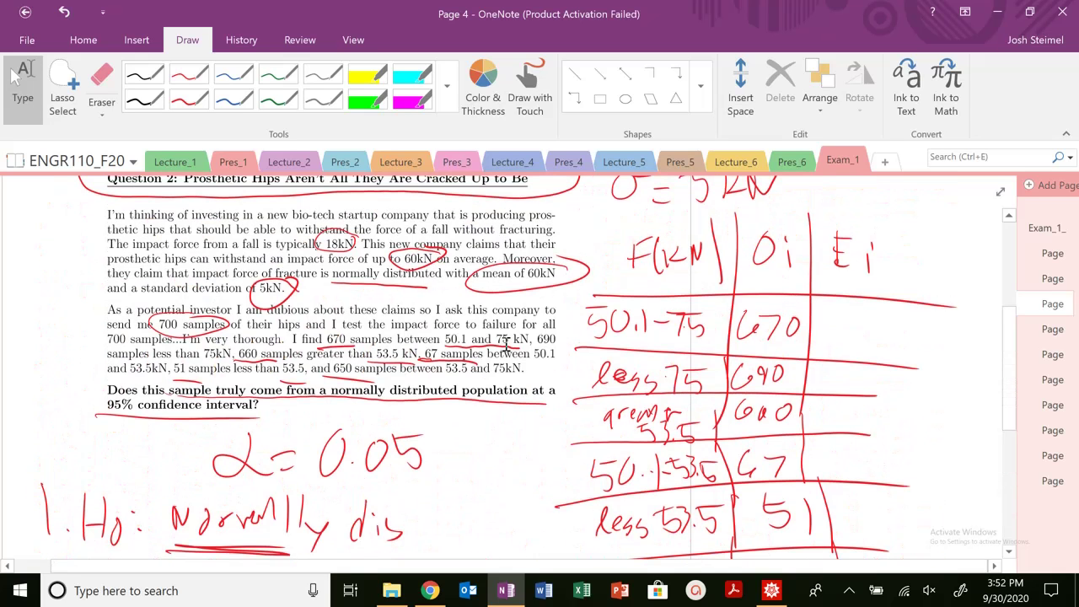
{"action": "left_click", "coordinate": [189, 100]}
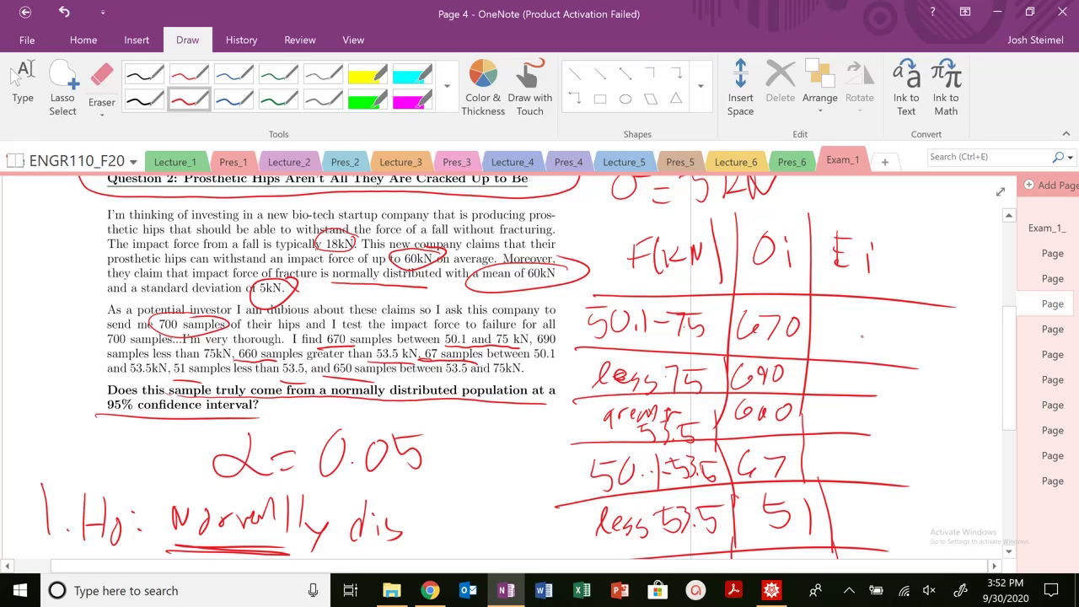
{"action": "left_click", "coordinate": [23, 89]}
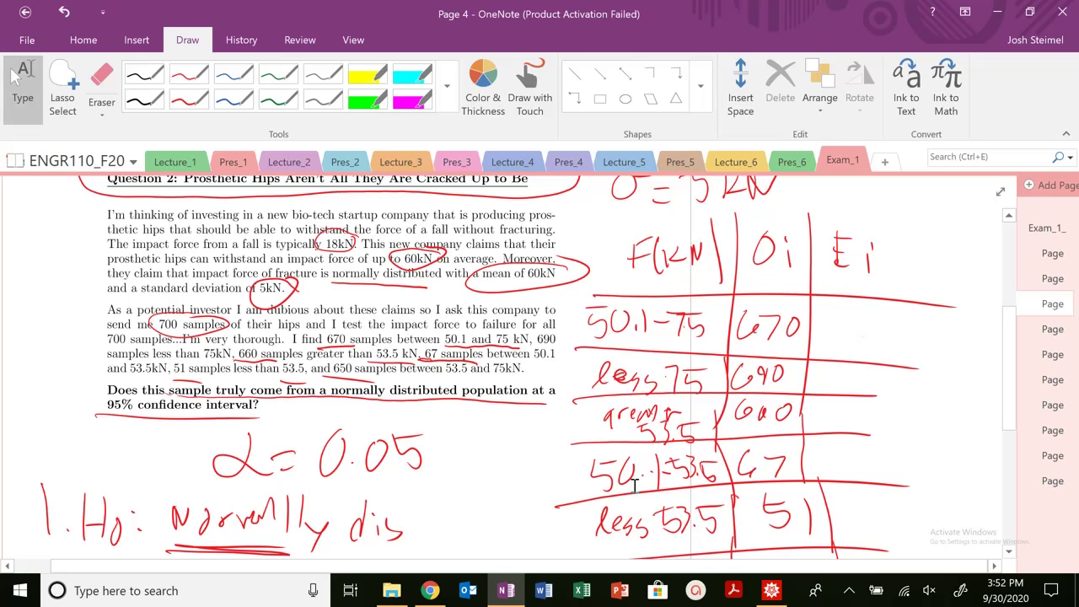
{"action": "scroll", "coordinate": [465, 441], "scroll_direction": "down", "scroll_amount": 5}
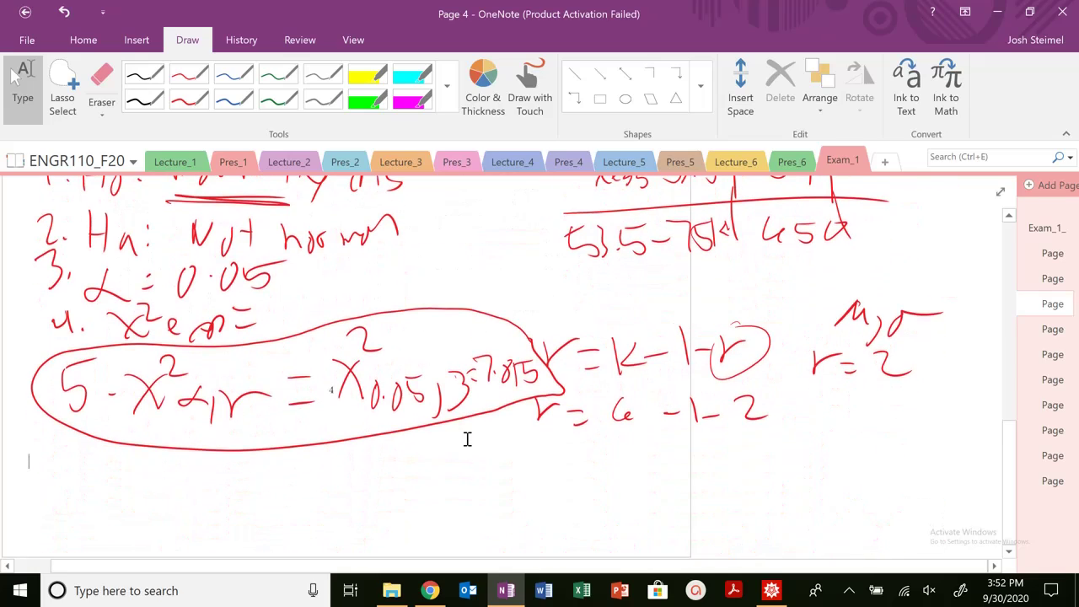
{"action": "scroll", "coordinate": [465, 443], "scroll_direction": "up", "scroll_amount": 4}
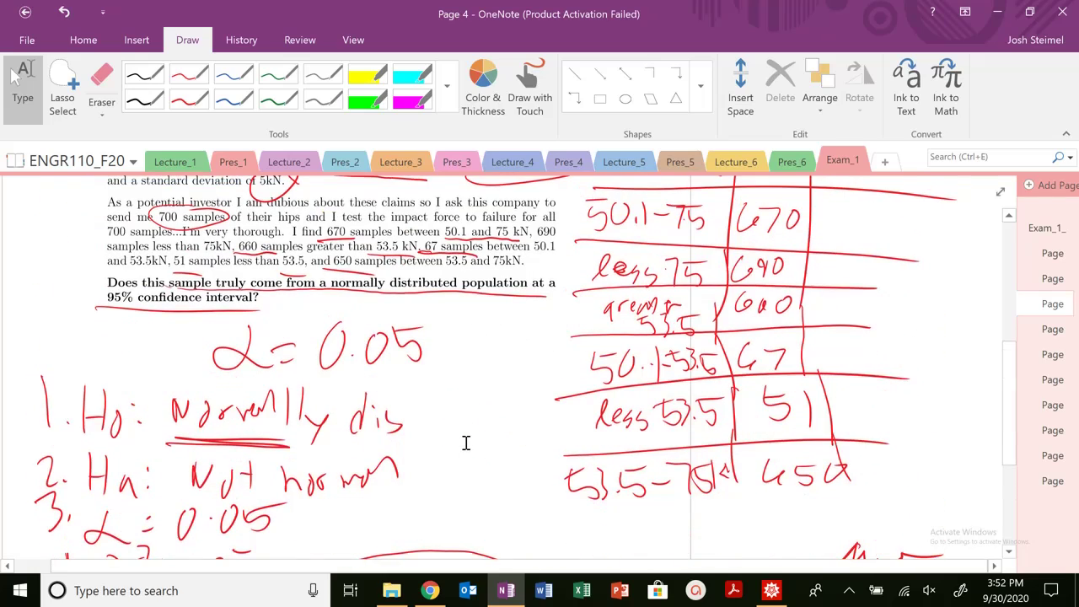
{"action": "scroll", "coordinate": [465, 443], "scroll_direction": "up", "scroll_amount": 4}
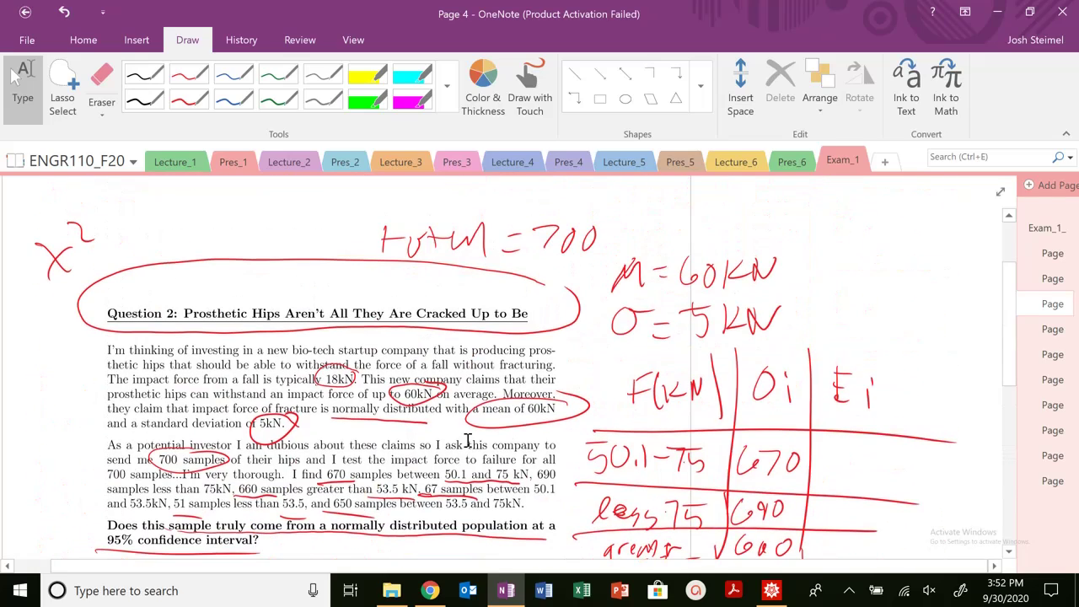
{"action": "scroll", "coordinate": [506, 395], "scroll_direction": "down", "scroll_amount": 3}
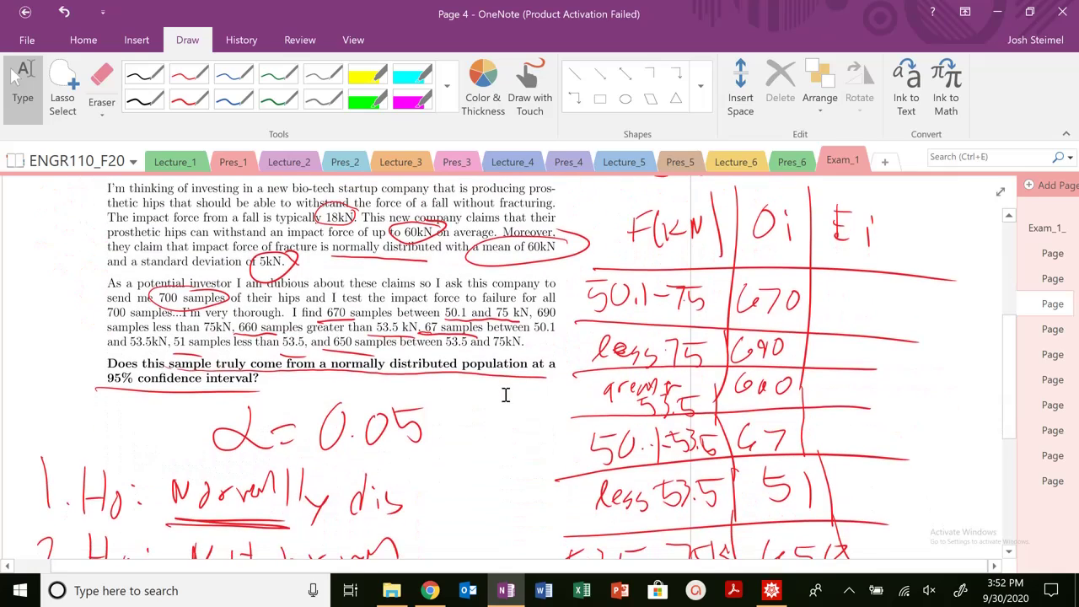
{"action": "scroll", "coordinate": [506, 394], "scroll_direction": "down", "scroll_amount": 6}
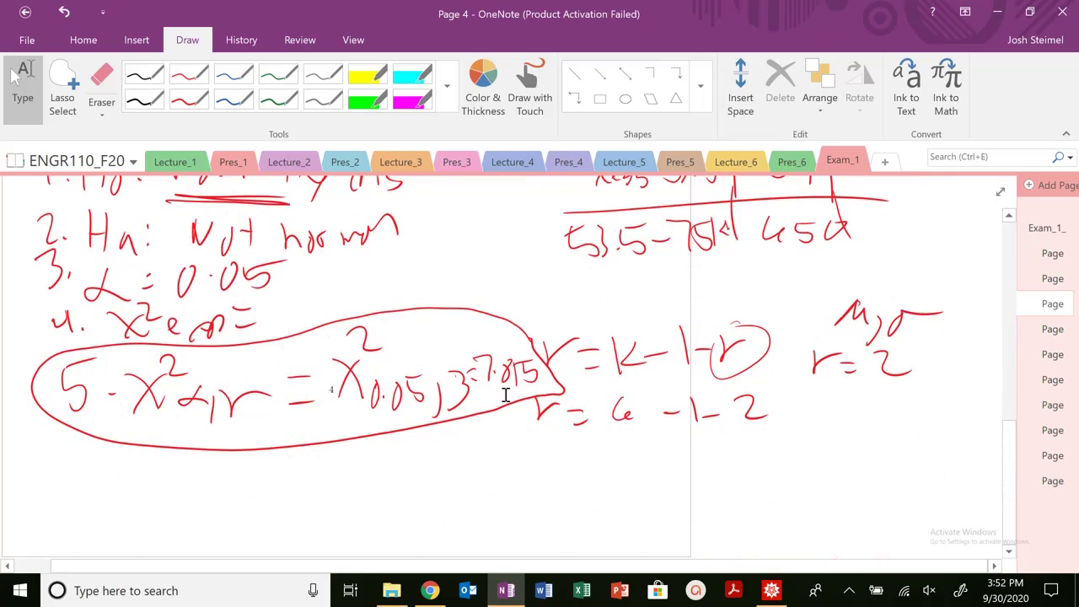
{"action": "scroll", "coordinate": [506, 395], "scroll_direction": "up", "scroll_amount": 8}
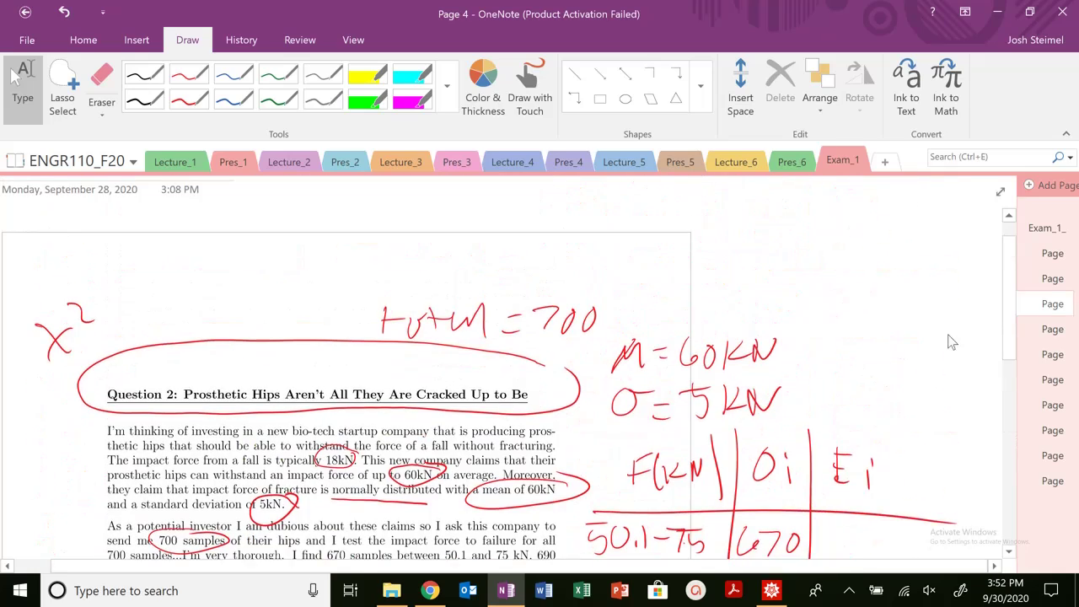
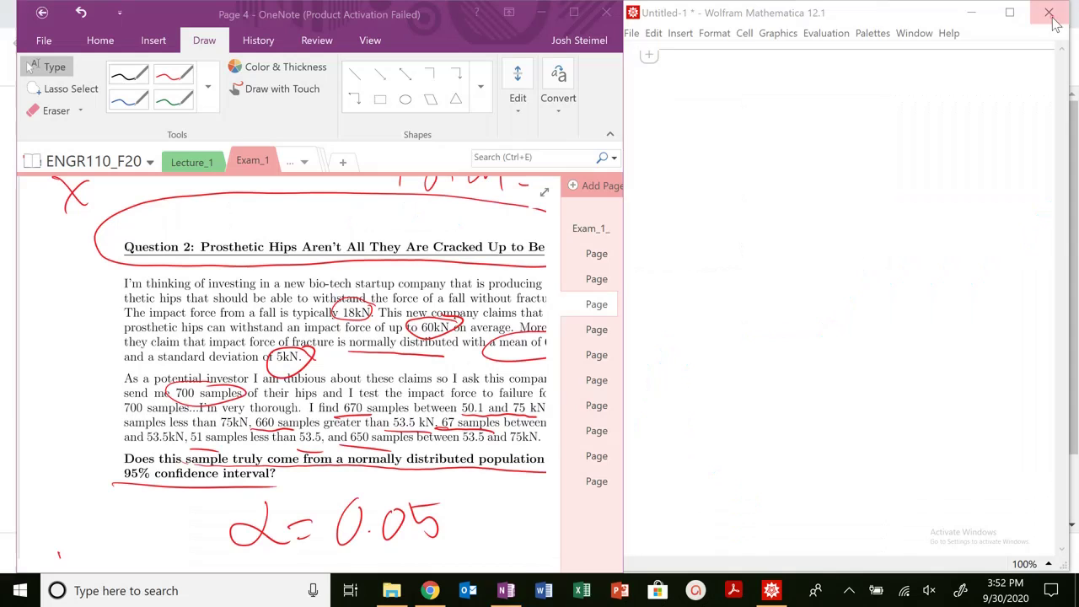
Maximize the OneNote window and bring the Question 2 heading and the μ and σ notes into view.
{"action": "left_click", "coordinate": [574, 12]}
{"action": "scroll", "coordinate": [727, 224], "scroll_direction": "down", "scroll_amount": 2}
{"action": "scroll", "coordinate": [727, 223], "scroll_direction": "up", "scroll_amount": 4}
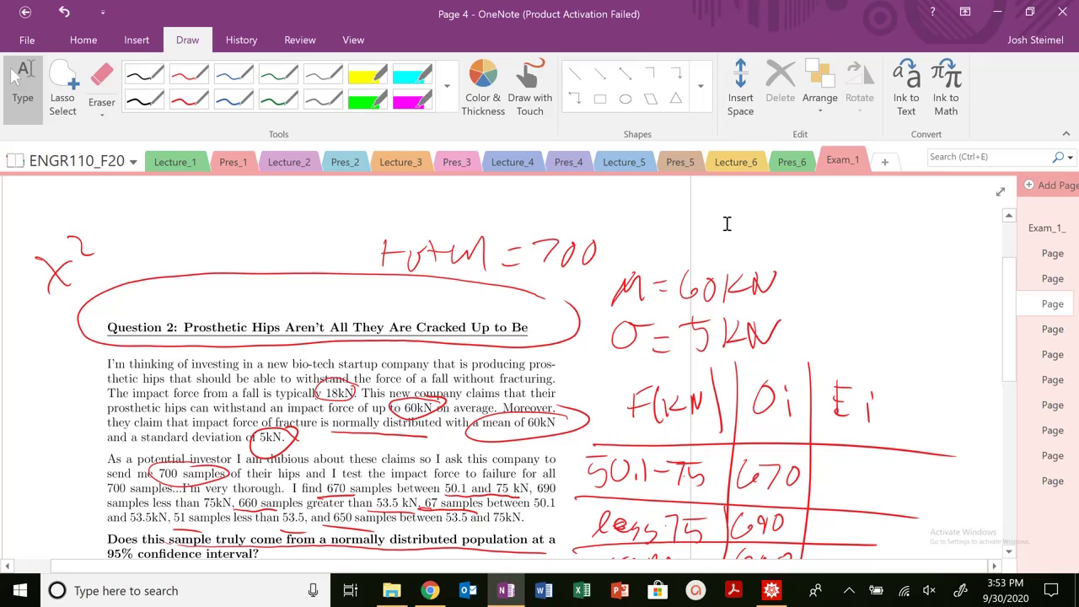
{"action": "left_click", "coordinate": [189, 100]}
{"action": "mouse_move", "coordinate": [834, 195]}
{"action": "left_mouse_down"}
{"action": "mouse_move", "coordinate": [834, 241]}
{"action": "mouse_move", "coordinate": [835, 221]}
{"action": "left_mouse_up"}
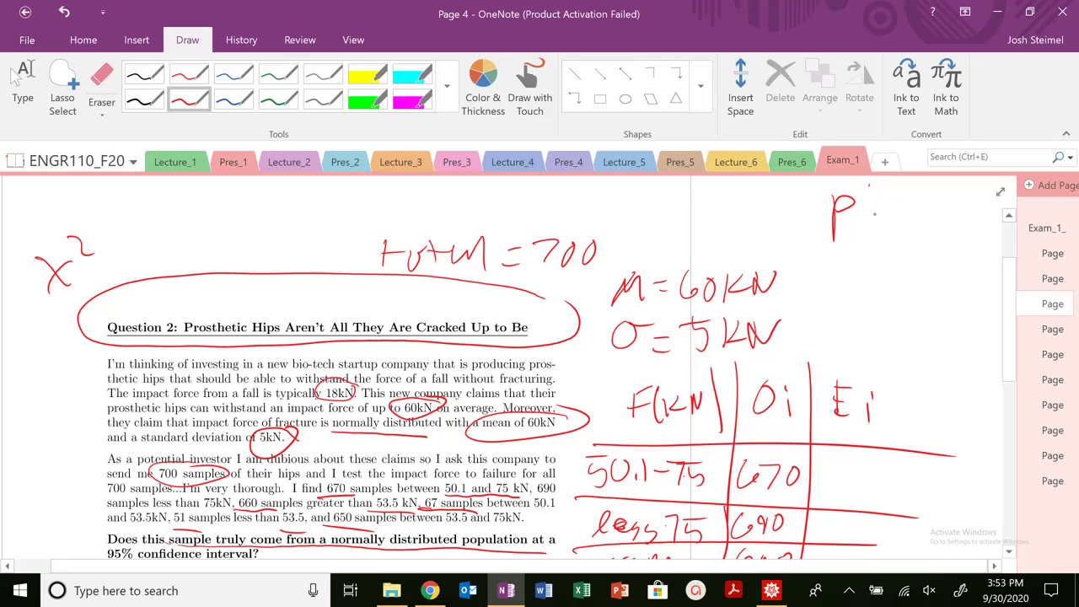
{"action": "scroll", "coordinate": [506, 371], "scroll_direction": "down", "scroll_amount": 5}
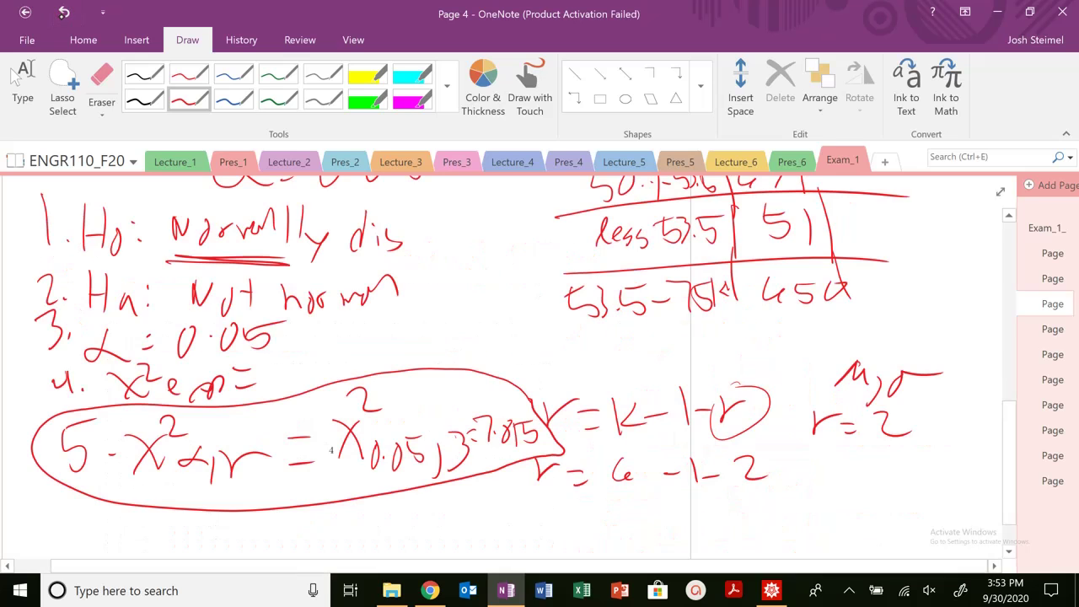
{"action": "left_click", "coordinate": [22, 85]}
Sketch a red normal curve above the μ and σ notes, with a centre line labelled 60 and z = 0.
{"action": "scroll", "coordinate": [414, 214], "scroll_direction": "up", "scroll_amount": 7}
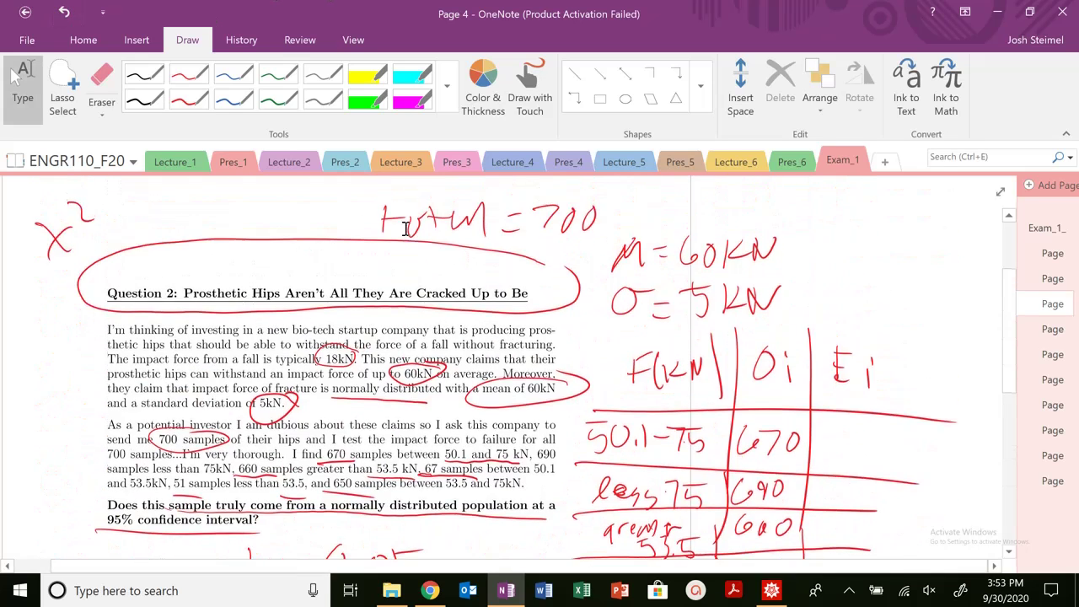
{"action": "left_click", "coordinate": [189, 99]}
{"action": "left_click_drag", "start_coordinate": [816, 181], "coordinate": [815, 270]}
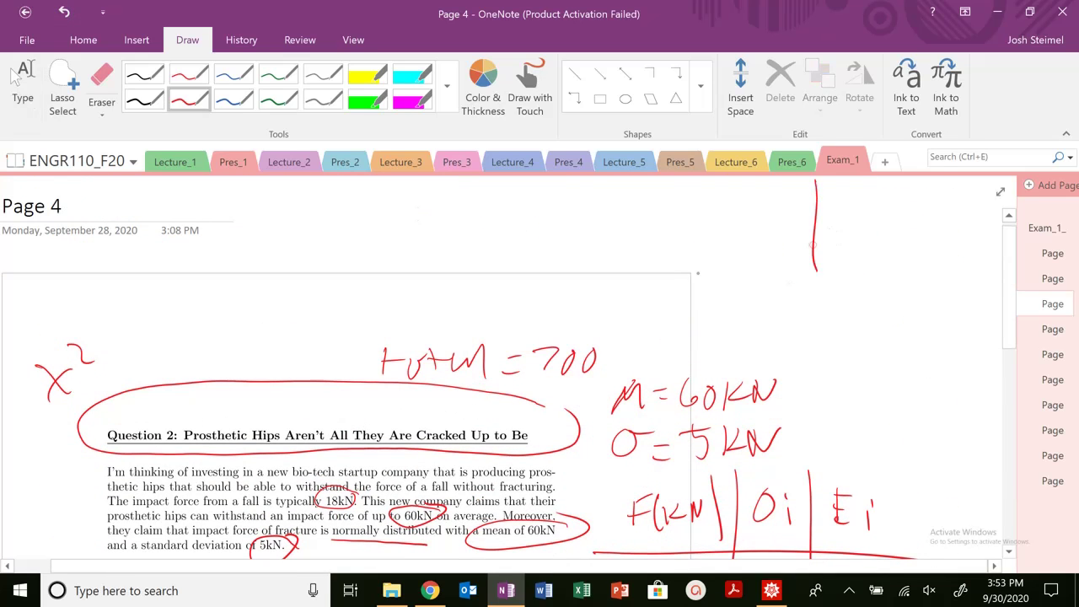
{"action": "left_click_drag", "start_coordinate": [696, 272], "coordinate": [902, 274]}
{"action": "mouse_move", "coordinate": [810, 306]}
{"action": "left_mouse_down"}
{"action": "mouse_move", "coordinate": [801, 324]}
{"action": "mouse_move", "coordinate": [826, 315]}
{"action": "left_mouse_up"}
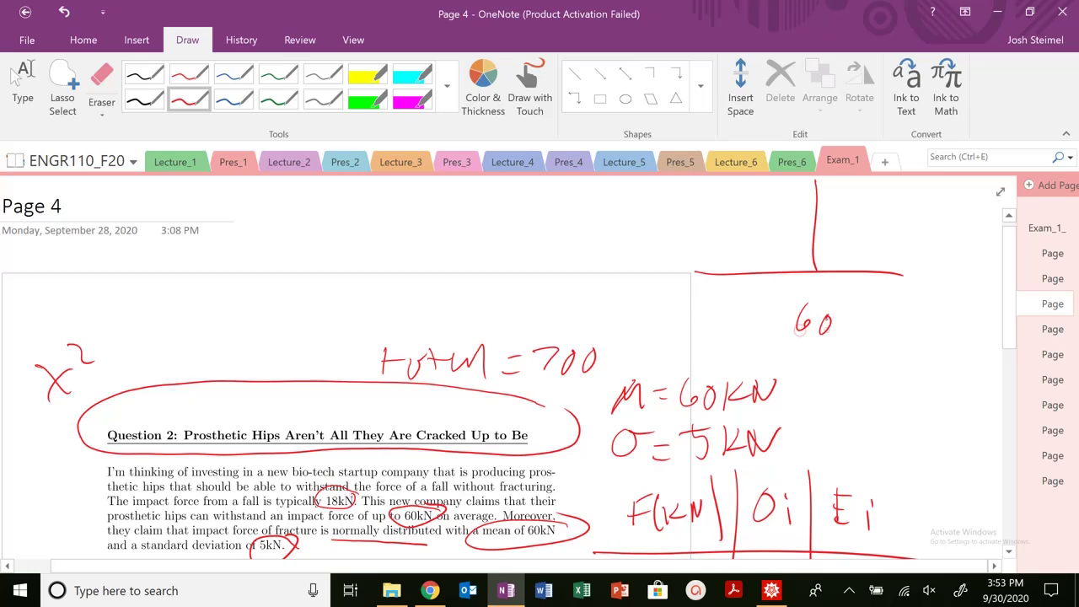
{"action": "mouse_move", "coordinate": [802, 351]}
{"action": "left_mouse_down"}
{"action": "mouse_move", "coordinate": [815, 365]}
{"action": "mouse_move", "coordinate": [833, 348]}
{"action": "left_mouse_up"}
{"action": "left_click_drag", "start_coordinate": [823, 355], "coordinate": [848, 346]}
{"action": "mouse_move", "coordinate": [692, 258]}
{"action": "left_mouse_down"}
{"action": "mouse_move", "coordinate": [760, 251]}
{"action": "mouse_move", "coordinate": [785, 213]}
{"action": "mouse_move", "coordinate": [835, 196]}
{"action": "mouse_move", "coordinate": [861, 245]}
{"action": "mouse_move", "coordinate": [945, 258]}
{"action": "left_mouse_up"}
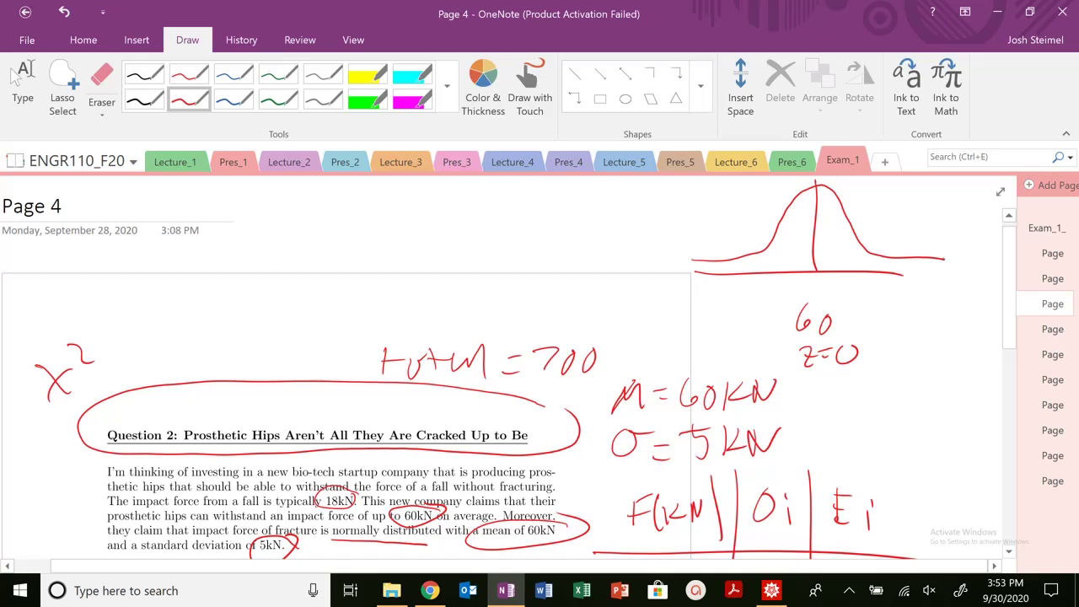
Check the table's first force range and mark its limits, 50.1 and 75, on either side of the normal curve's centre.
{"action": "left_click", "coordinate": [14, 76]}
{"action": "scroll", "coordinate": [810, 411], "scroll_direction": "down", "scroll_amount": 4}
{"action": "scroll", "coordinate": [809, 410], "scroll_direction": "up", "scroll_amount": 4}
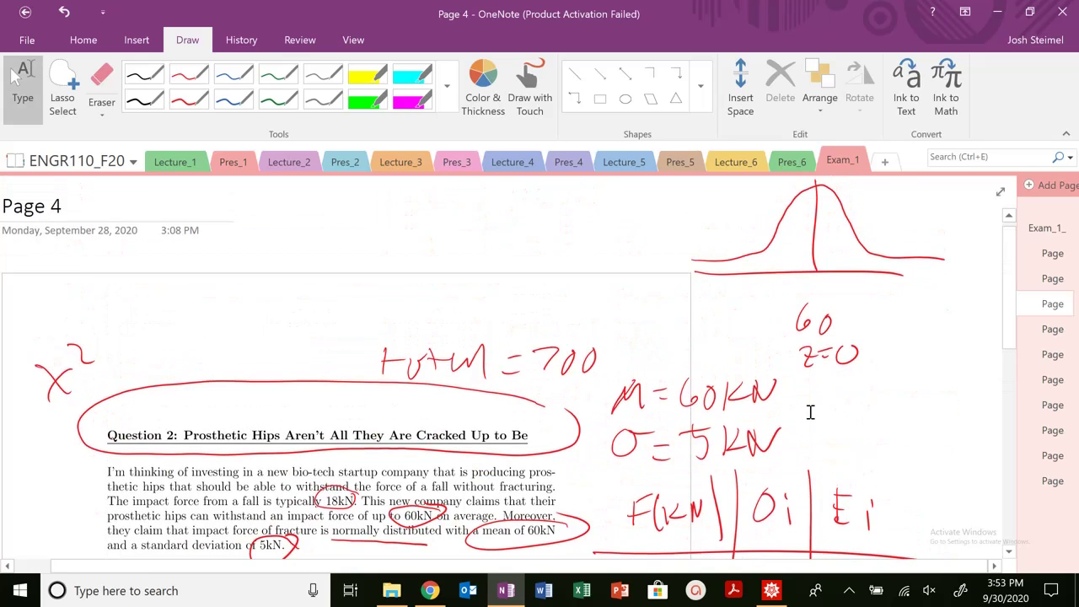
{"action": "scroll", "coordinate": [810, 410], "scroll_direction": "down", "scroll_amount": 3}
{"action": "scroll", "coordinate": [810, 411], "scroll_direction": "up", "scroll_amount": 3}
{"action": "left_click", "coordinate": [189, 100]}
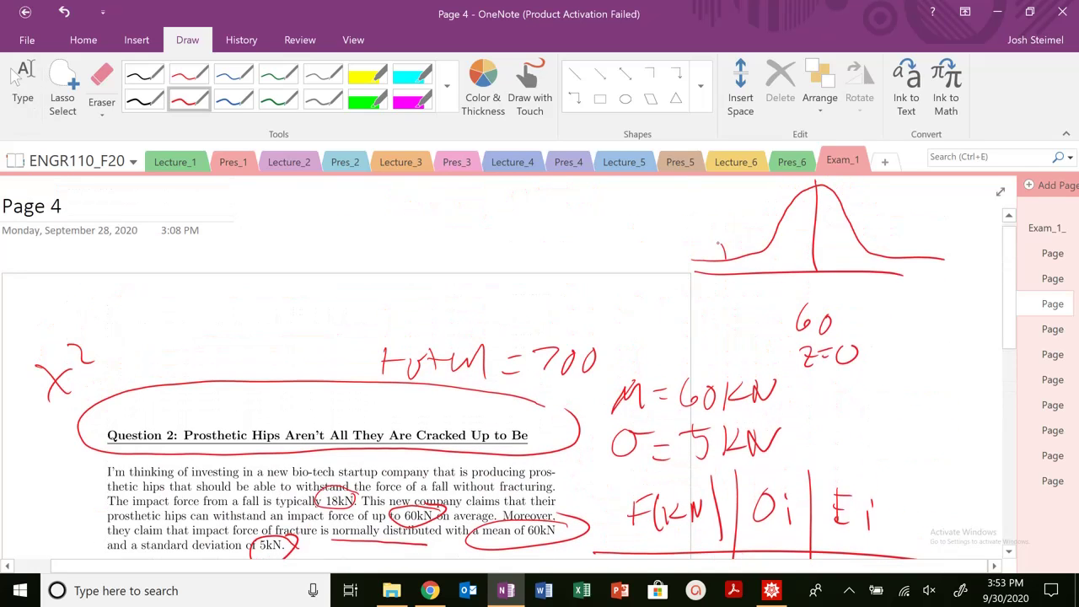
{"action": "mouse_move", "coordinate": [722, 245]}
{"action": "left_mouse_down"}
{"action": "mouse_move", "coordinate": [724, 283]}
{"action": "mouse_move", "coordinate": [702, 323]}
{"action": "mouse_move", "coordinate": [716, 326]}
{"action": "left_mouse_up"}
{"action": "left_click_drag", "start_coordinate": [749, 295], "coordinate": [750, 314]}
{"action": "left_click", "coordinate": [751, 320]}
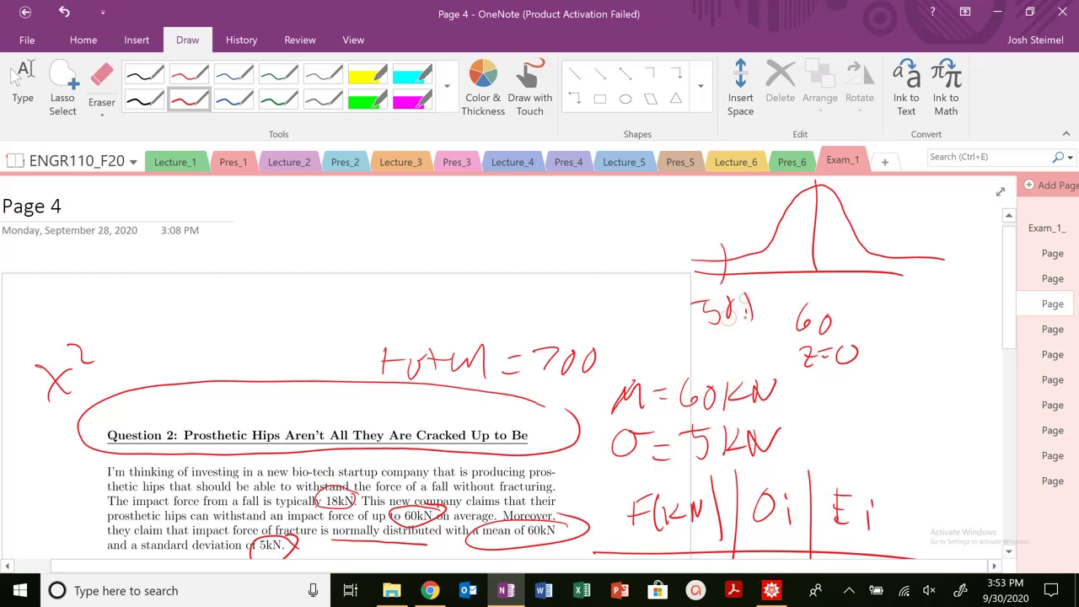
{"action": "left_click_drag", "start_coordinate": [898, 233], "coordinate": [910, 324]}
{"action": "left_click_drag", "start_coordinate": [914, 300], "coordinate": [929, 300]}
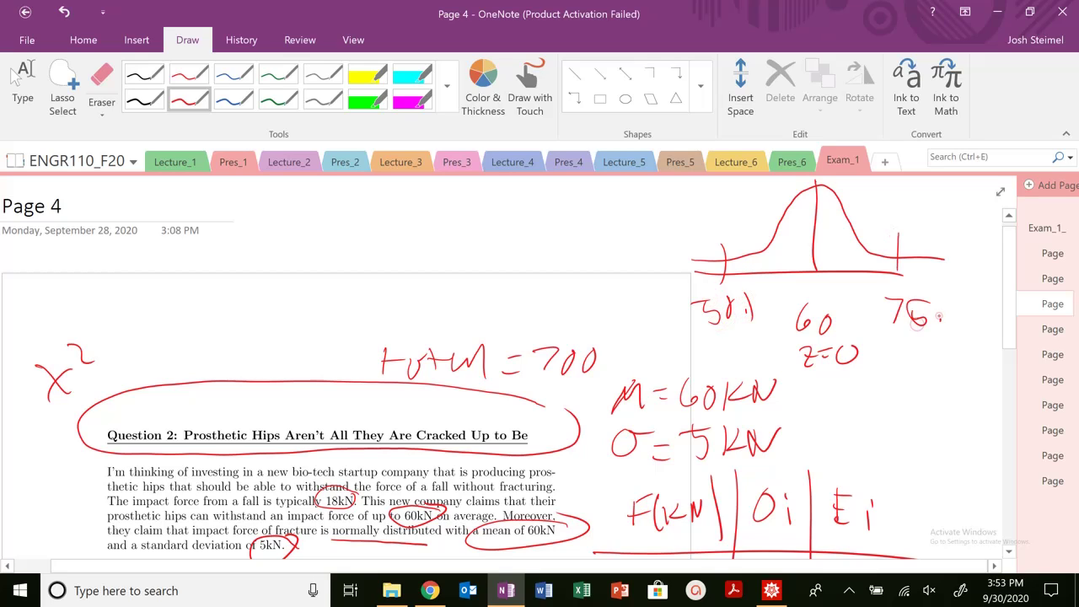
{"action": "left_click", "coordinate": [939, 317]}
{"action": "mouse_move", "coordinate": [297, 205]}
{"action": "left_mouse_down"}
{"action": "mouse_move", "coordinate": [320, 234]}
{"action": "mouse_move", "coordinate": [346, 225]}
{"action": "left_mouse_up"}
{"action": "mouse_move", "coordinate": [359, 239]}
{"action": "left_mouse_down"}
{"action": "mouse_move", "coordinate": [358, 263]}
{"action": "mouse_move", "coordinate": [371, 258]}
{"action": "left_mouse_up"}
{"action": "left_click", "coordinate": [354, 240]}
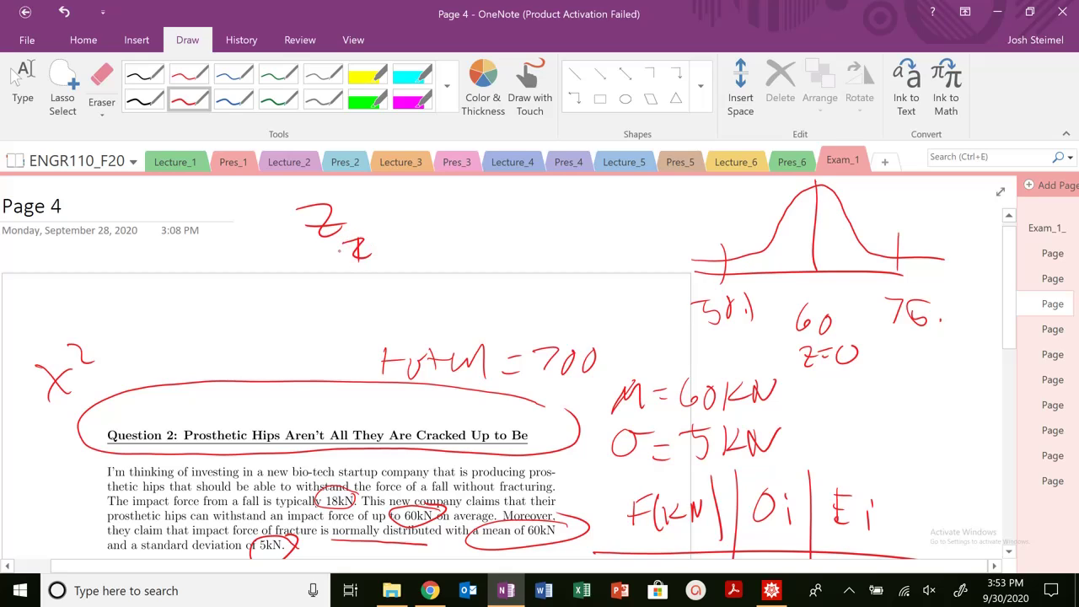
{"action": "left_click", "coordinate": [12, 76]}
{"action": "left_click", "coordinate": [299, 39]}
{"action": "scroll", "coordinate": [570, 388], "scroll_direction": "down", "scroll_amount": 5}
{"action": "scroll", "coordinate": [569, 388], "scroll_direction": "up", "scroll_amount": 3}
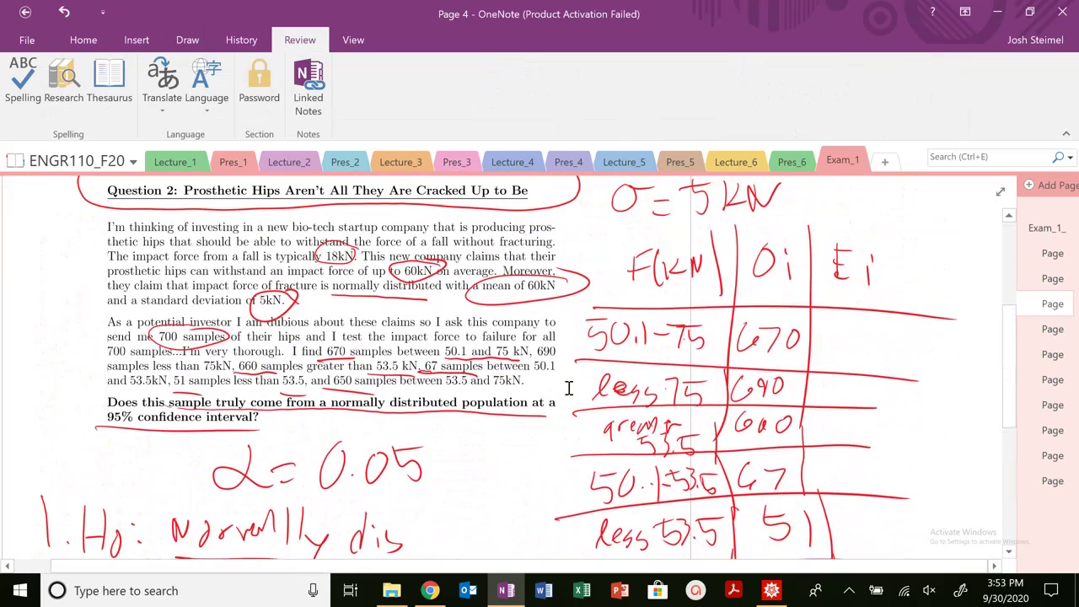
{"action": "scroll", "coordinate": [548, 386], "scroll_direction": "up", "scroll_amount": 3}
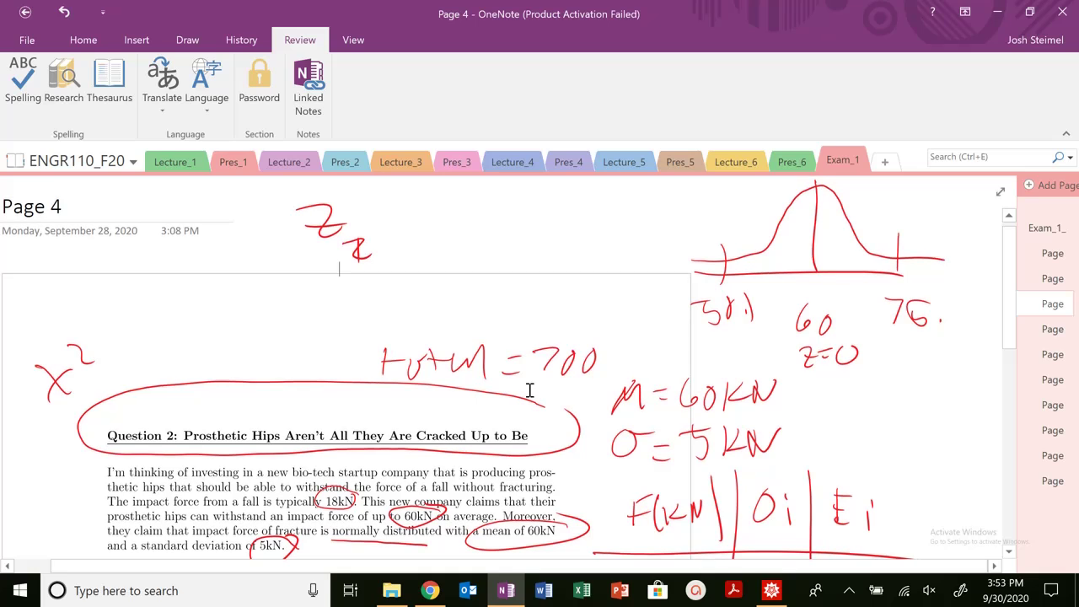
{"action": "mouse_move", "coordinate": [291, 238]}
{"action": "left_mouse_down"}
{"action": "mouse_move", "coordinate": [339, 195]}
{"action": "mouse_move", "coordinate": [368, 221]}
{"action": "left_mouse_up"}
{"action": "left_click_drag", "start_coordinate": [353, 252], "coordinate": [383, 239]}
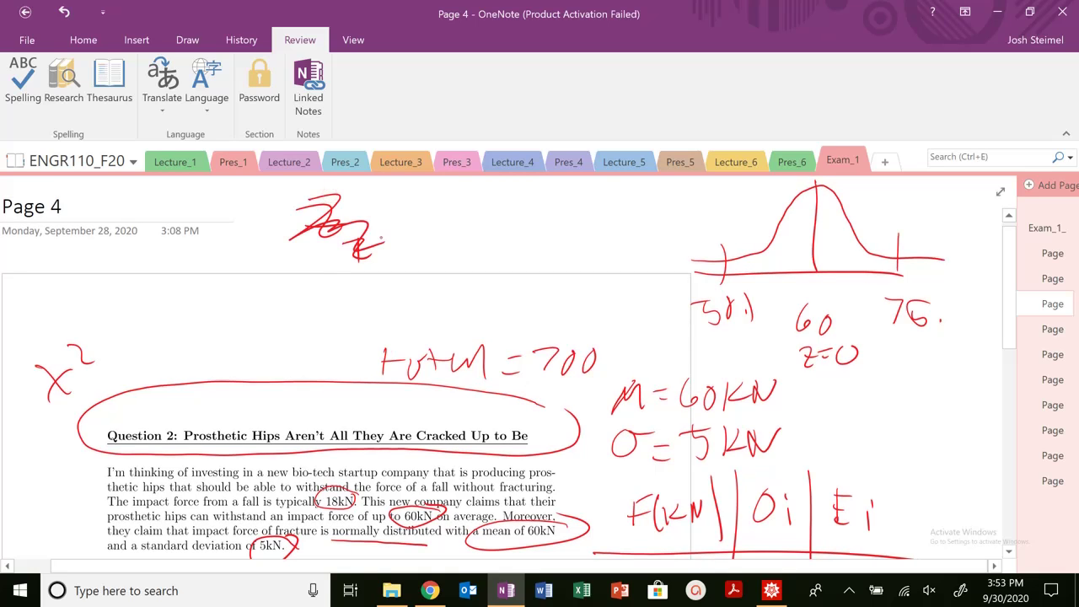
Write and circle z₇₅ = (75 − 60)/5 = 3 above the question, and note 3 beneath 75 on the curve.
{"action": "mouse_move", "coordinate": [292, 261]}
{"action": "left_mouse_down"}
{"action": "mouse_move", "coordinate": [329, 266]}
{"action": "mouse_move", "coordinate": [322, 284]}
{"action": "mouse_move", "coordinate": [307, 269]}
{"action": "mouse_move", "coordinate": [338, 294]}
{"action": "mouse_move", "coordinate": [330, 288]}
{"action": "mouse_move", "coordinate": [415, 274]}
{"action": "left_mouse_up"}
{"action": "left_click_drag", "start_coordinate": [439, 251], "coordinate": [447, 277]}
{"action": "mouse_move", "coordinate": [438, 251]}
{"action": "left_mouse_down"}
{"action": "mouse_move", "coordinate": [503, 257]}
{"action": "mouse_move", "coordinate": [528, 245]}
{"action": "left_mouse_up"}
{"action": "left_click_drag", "start_coordinate": [413, 294], "coordinate": [556, 272]}
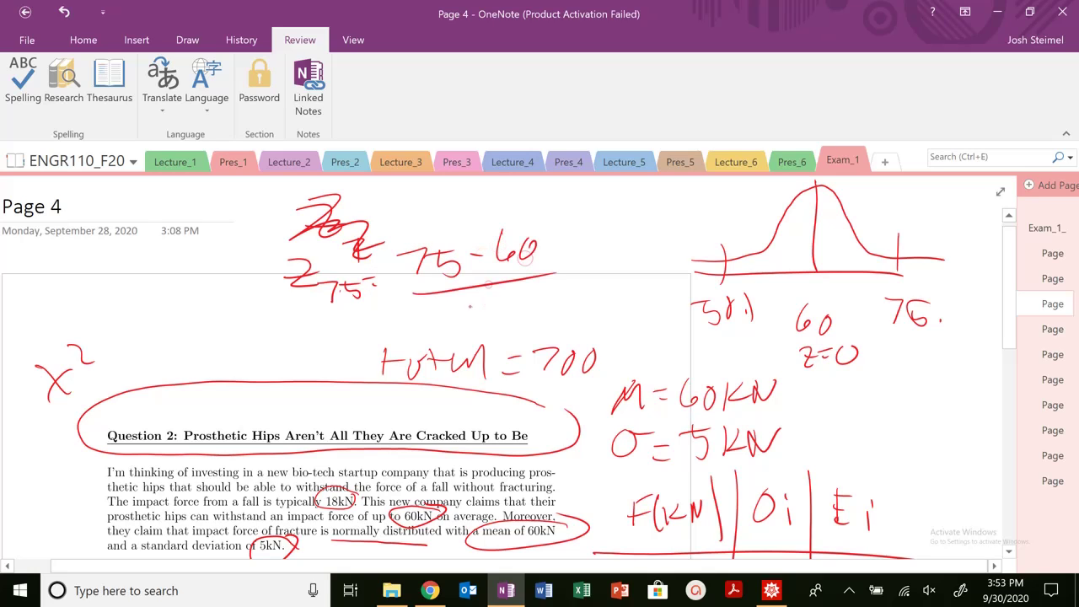
{"action": "mouse_move", "coordinate": [478, 295]}
{"action": "left_mouse_down"}
{"action": "mouse_move", "coordinate": [473, 318]}
{"action": "mouse_move", "coordinate": [504, 292]}
{"action": "left_mouse_up"}
{"action": "mouse_move", "coordinate": [571, 256]}
{"action": "left_mouse_down"}
{"action": "mouse_move", "coordinate": [611, 253]}
{"action": "mouse_move", "coordinate": [601, 271]}
{"action": "left_mouse_up"}
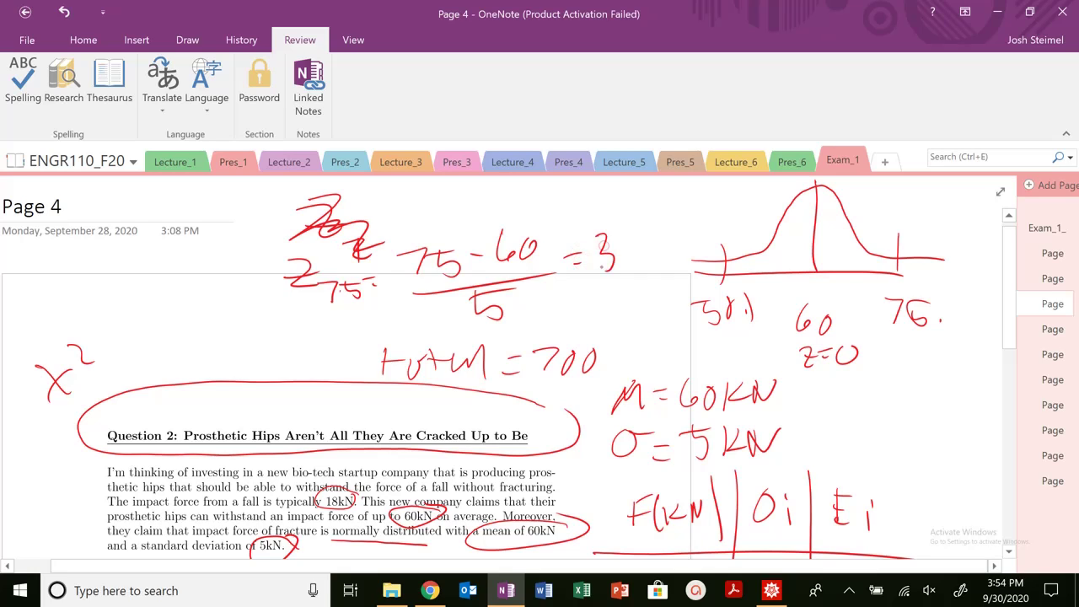
{"action": "mouse_move", "coordinate": [641, 200]}
{"action": "left_mouse_down"}
{"action": "mouse_move", "coordinate": [263, 254]}
{"action": "mouse_move", "coordinate": [499, 331]}
{"action": "mouse_move", "coordinate": [611, 190]}
{"action": "left_mouse_up"}
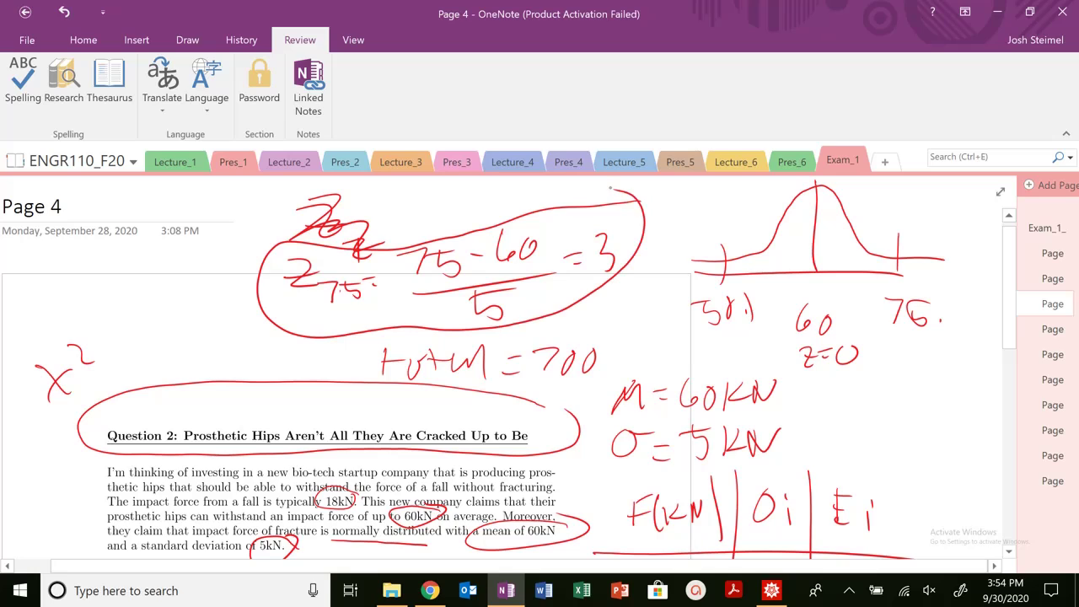
{"action": "left_click_drag", "start_coordinate": [914, 346], "coordinate": [909, 361]}
Write z₅₀.₁ = (50.1 − 60)/5 ≈ −1.98 beside the circled z₇₅ calculation.
{"action": "mouse_move", "coordinate": [20, 287]}
{"action": "left_mouse_down"}
{"action": "mouse_move", "coordinate": [45, 309]}
{"action": "mouse_move", "coordinate": [38, 292]}
{"action": "left_mouse_up"}
{"action": "left_click_drag", "start_coordinate": [39, 279], "coordinate": [51, 314]}
{"action": "left_click_drag", "start_coordinate": [65, 288], "coordinate": [82, 309]}
{"action": "mouse_move", "coordinate": [91, 285]}
{"action": "left_mouse_down"}
{"action": "mouse_move", "coordinate": [92, 314]}
{"action": "mouse_move", "coordinate": [143, 259]}
{"action": "left_mouse_up"}
{"action": "left_click_drag", "start_coordinate": [123, 253], "coordinate": [157, 270]}
{"action": "mouse_move", "coordinate": [167, 253]}
{"action": "left_mouse_down"}
{"action": "mouse_move", "coordinate": [169, 274]}
{"action": "mouse_move", "coordinate": [235, 230]}
{"action": "left_mouse_up"}
{"action": "left_click_drag", "start_coordinate": [126, 291], "coordinate": [239, 270]}
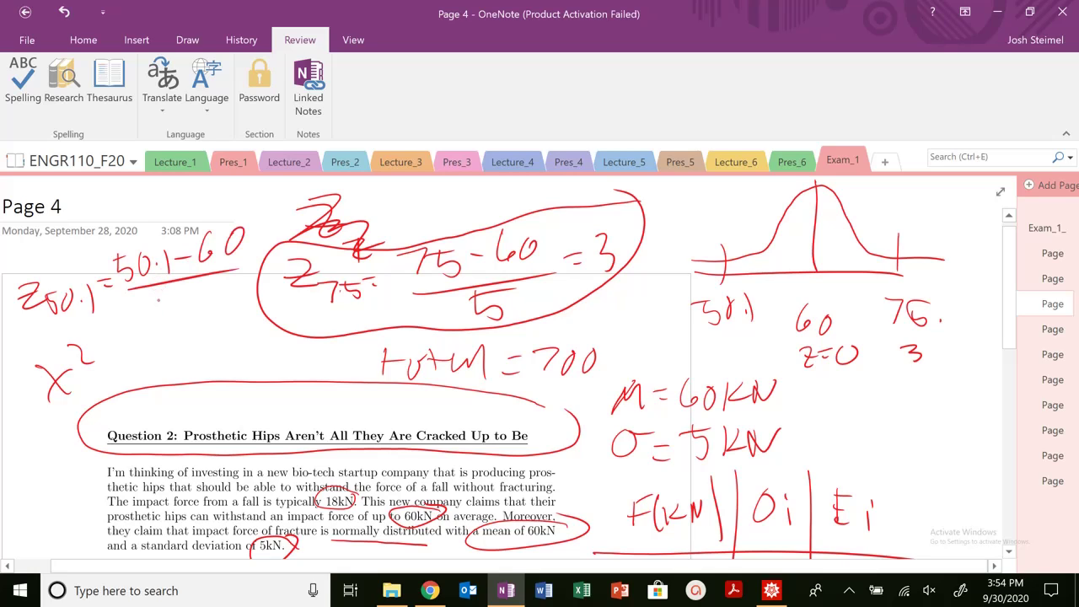
{"action": "left_click_drag", "start_coordinate": [166, 305], "coordinate": [163, 321]}
{"action": "left_click_drag", "start_coordinate": [166, 304], "coordinate": [186, 303]}
{"action": "left_click_drag", "start_coordinate": [123, 358], "coordinate": [150, 365]}
{"action": "left_click_drag", "start_coordinate": [187, 328], "coordinate": [185, 354]}
{"action": "mouse_move", "coordinate": [211, 329]}
{"action": "left_mouse_down"}
{"action": "mouse_move", "coordinate": [206, 355]}
{"action": "mouse_move", "coordinate": [194, 353]}
{"action": "mouse_move", "coordinate": [235, 322]}
{"action": "left_mouse_up"}
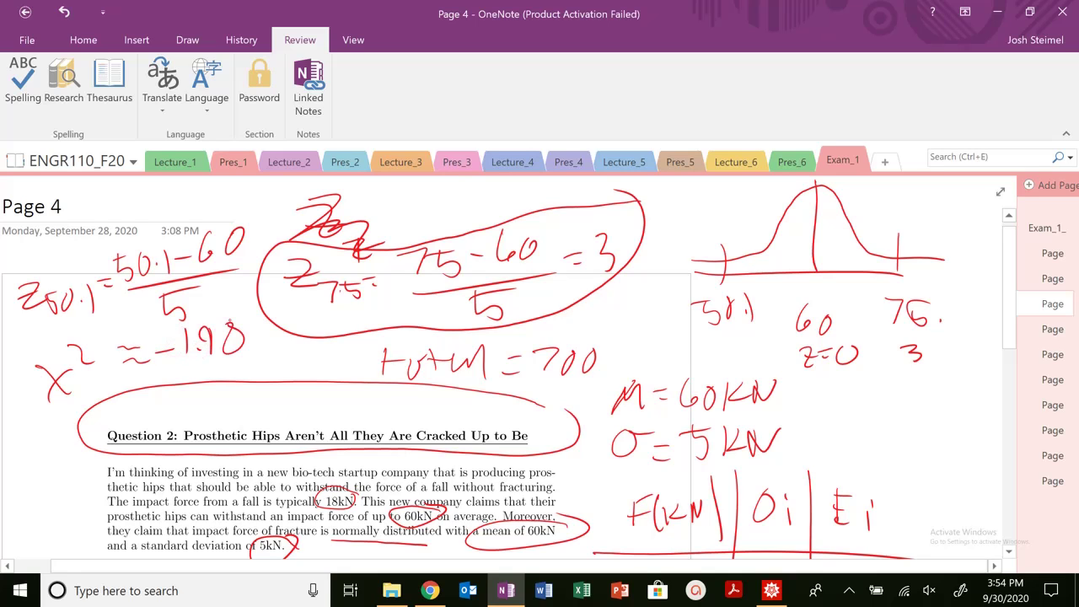
Switch to Wolfram Mathematica and evaluate z75 = (75 - 60) / 5 in the empty notebook.
{"action": "left_click", "coordinate": [772, 590]}
{"action": "scroll", "coordinate": [448, 422], "scroll_direction": "down", "scroll_amount": 5}
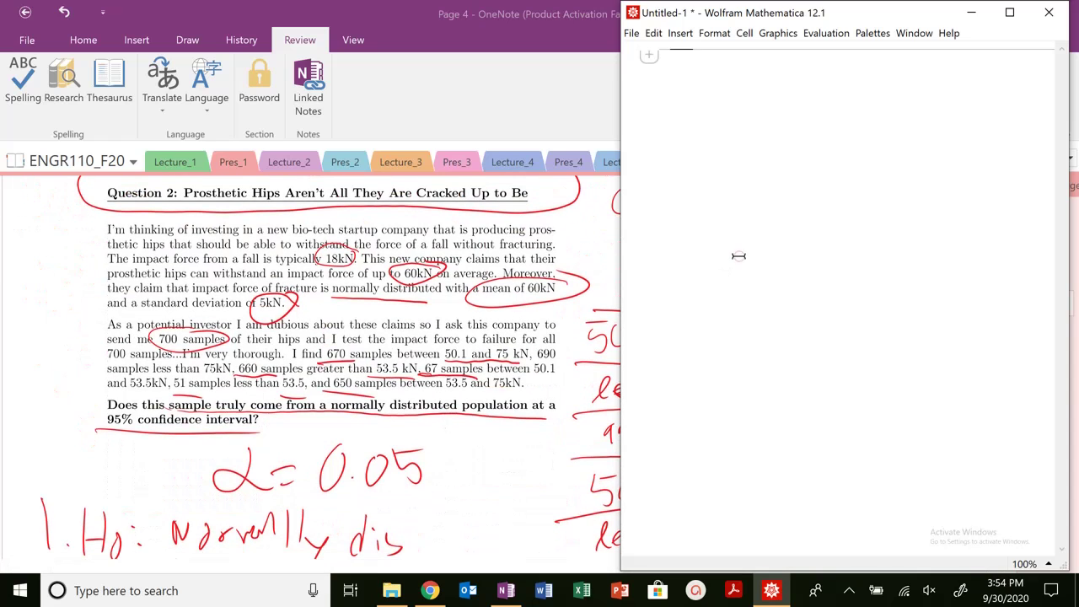
{"action": "type", "text": "z7"}
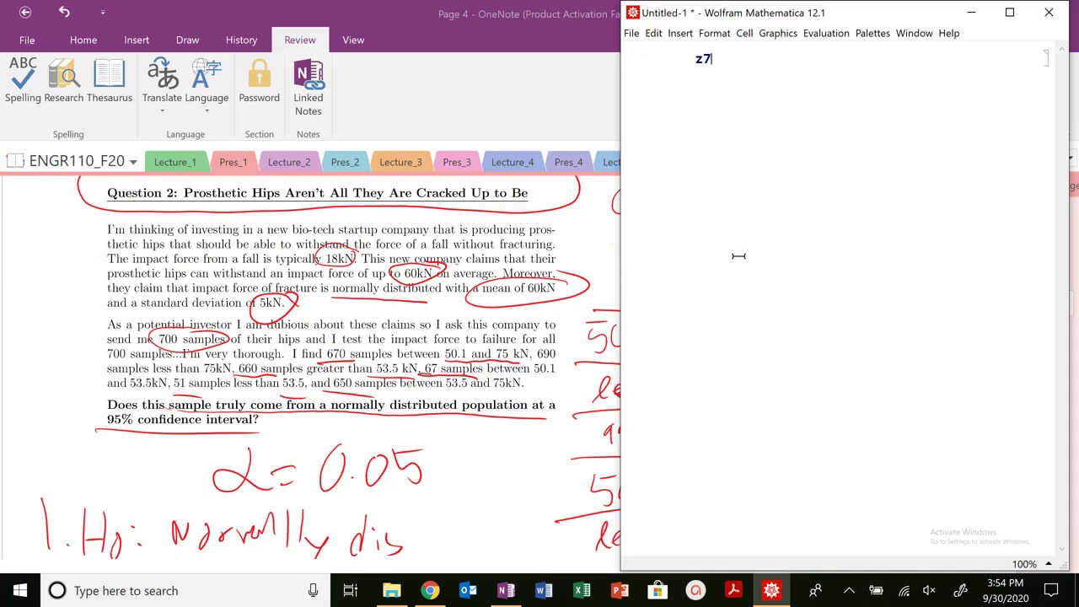
{"action": "type", "text": "5 = (75 - 60) / 5"}
{"action": "key", "text": "shift+Return"}
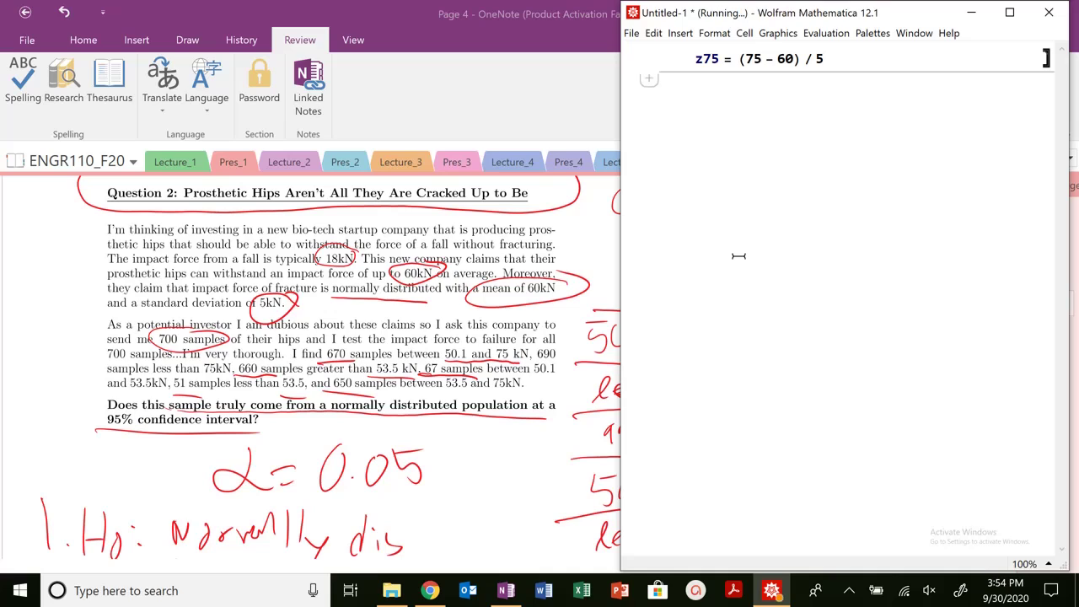
Evaluate z501 = (50.1 - 60) / 5 below the z75 result.
{"action": "type", "text": "z"}
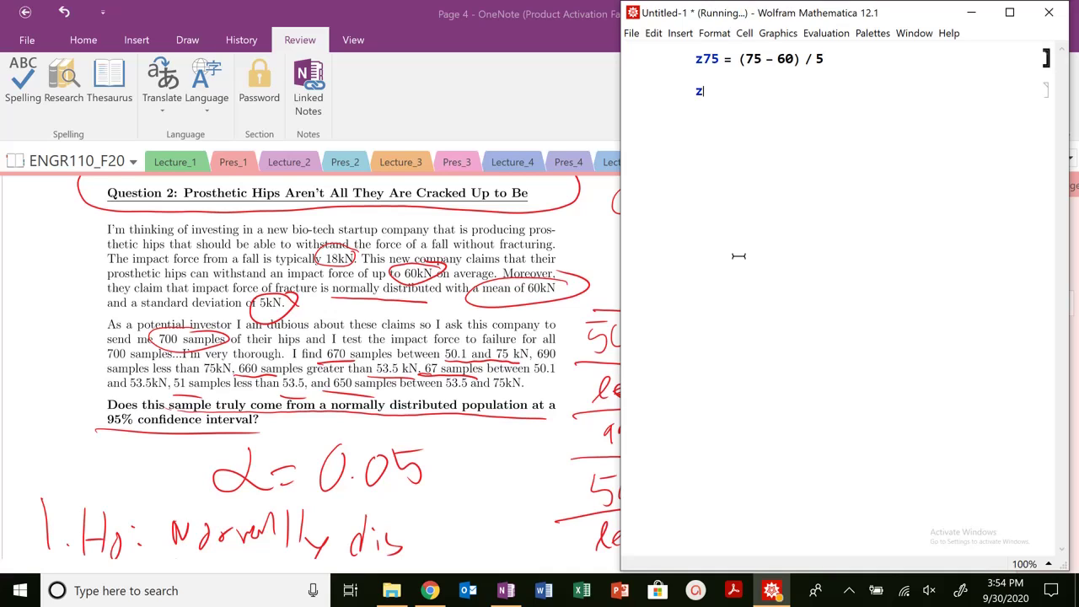
{"action": "type", "text": "50"}
{"action": "key", "text": "BackSpace"}
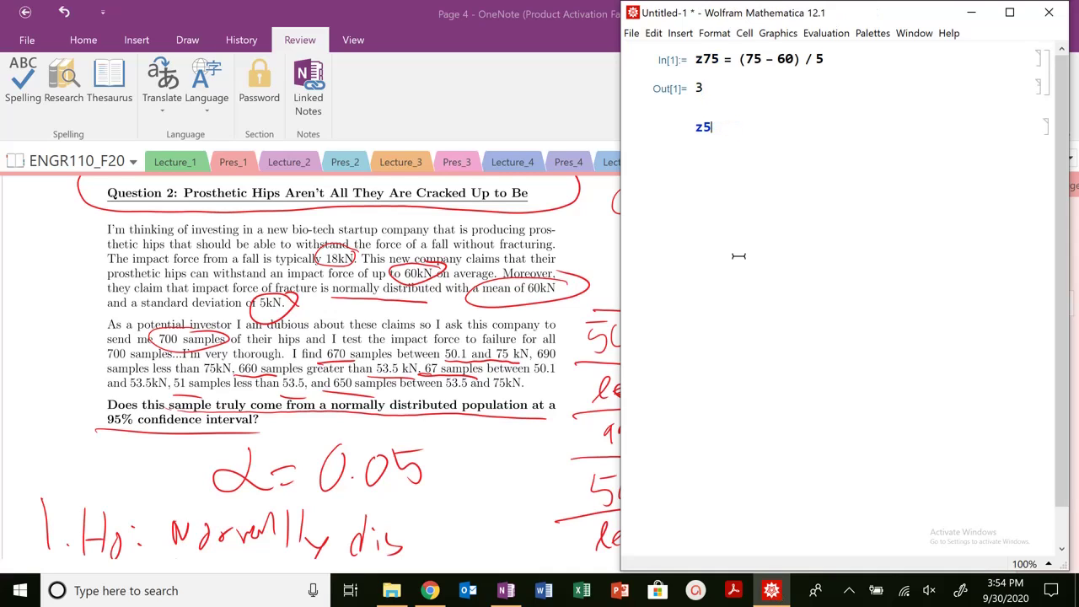
{"action": "type", "text": "01"}
{"action": "type", "text": " = (50 -"}
{"action": "type", "text": ".1 -"}
{"action": "type", "text": " 60) / 5"}
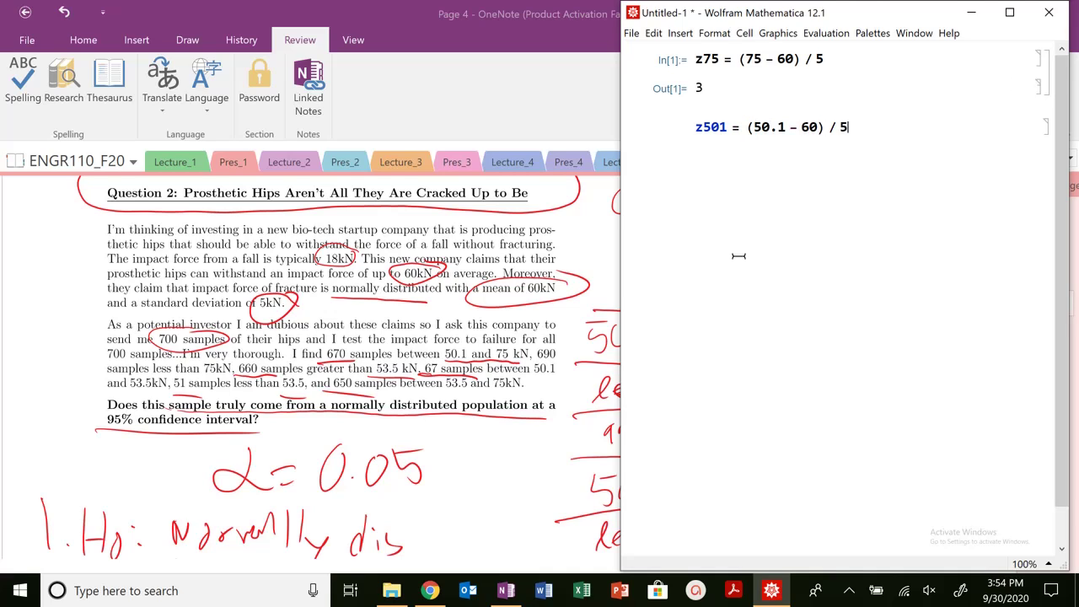
{"action": "key", "text": "shift+Return"}
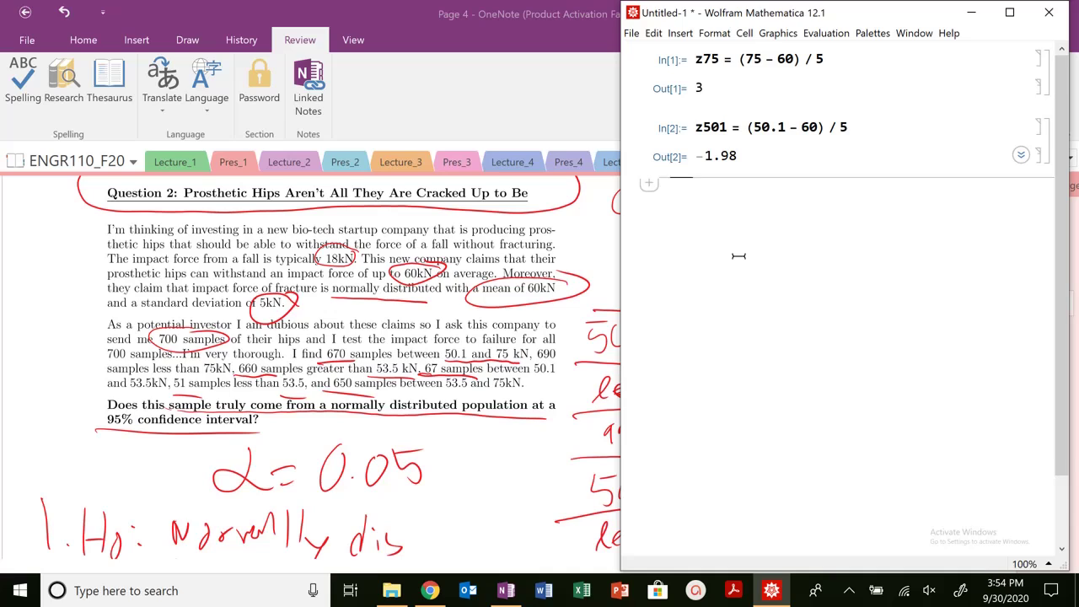
Evaluate z535 = (53.5 - 60) / 5 for the 53.5 kN limit.
{"action": "type", "text": "z"}
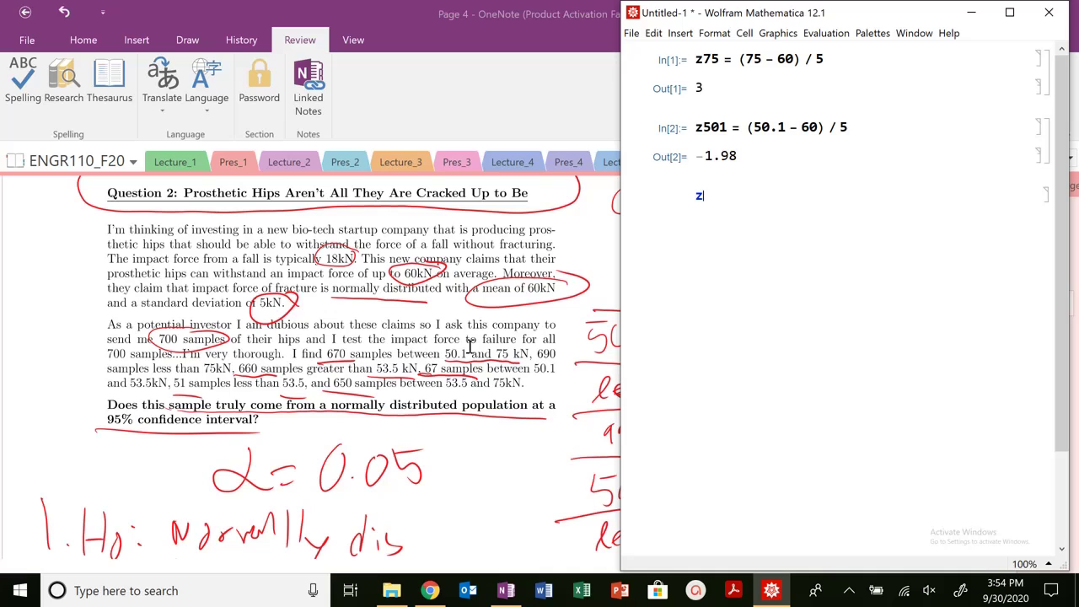
{"action": "type", "text": "535 = (53.5 "}
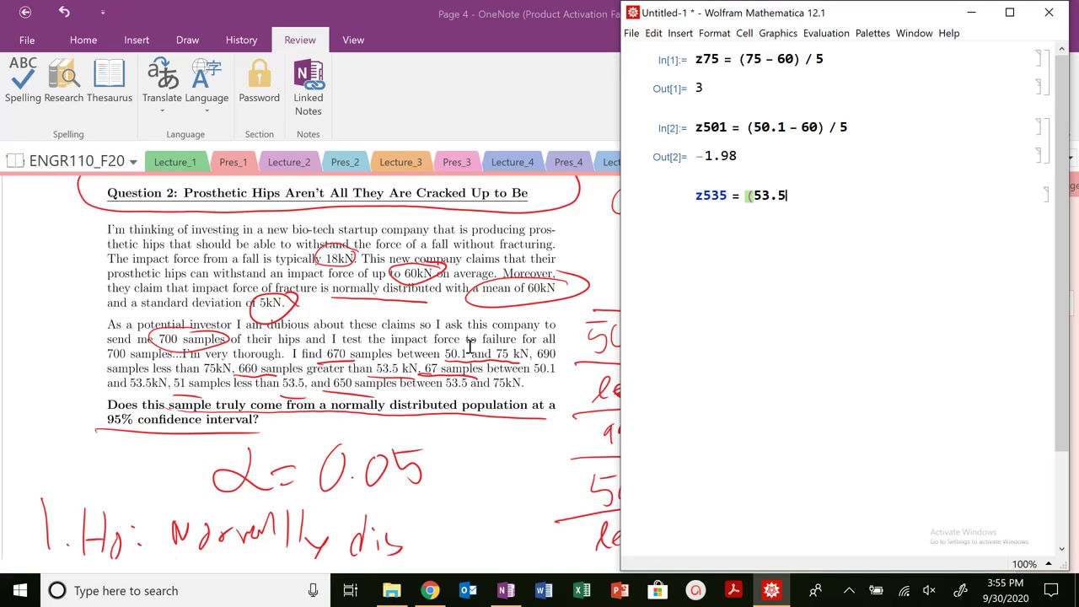
{"action": "type", "text": "- 60) / 5"}
{"action": "key", "text": "shift+Return"}
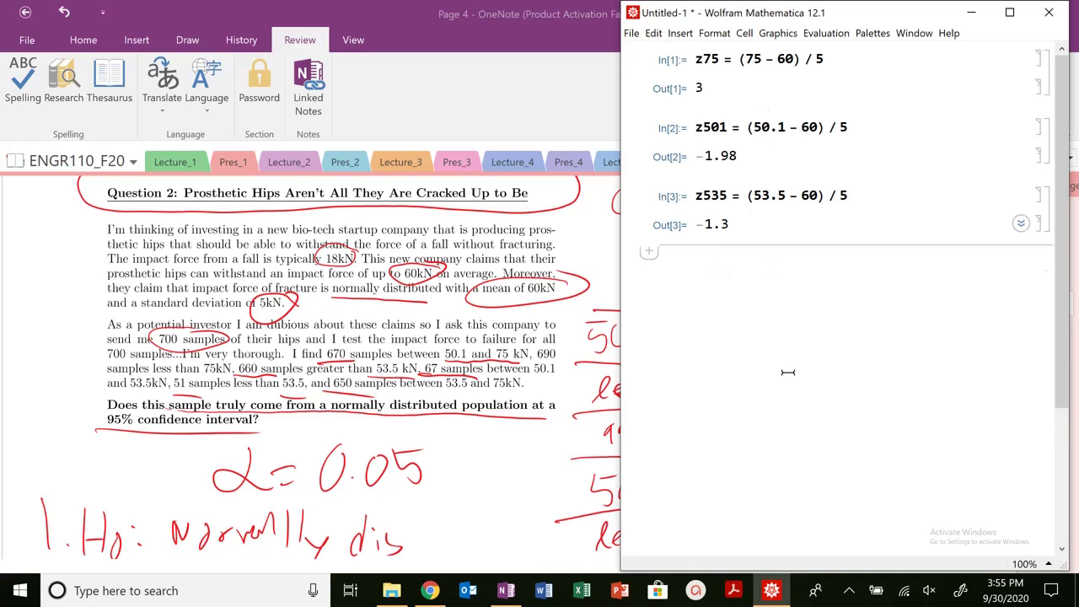
Look up the area for z = 3 in the Pres_2 section's z-table and enter az75 = 0.4987; in the Mathematica notebook.
{"action": "type", "text": "a"}
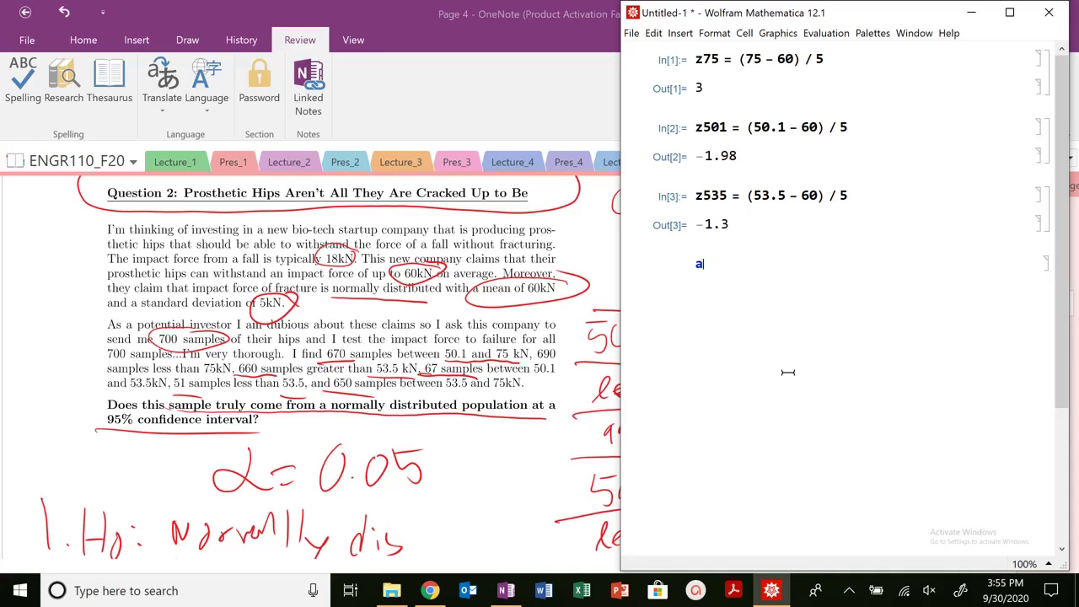
{"action": "type", "text": "z75 ="}
{"action": "left_click", "coordinate": [553, 264]}
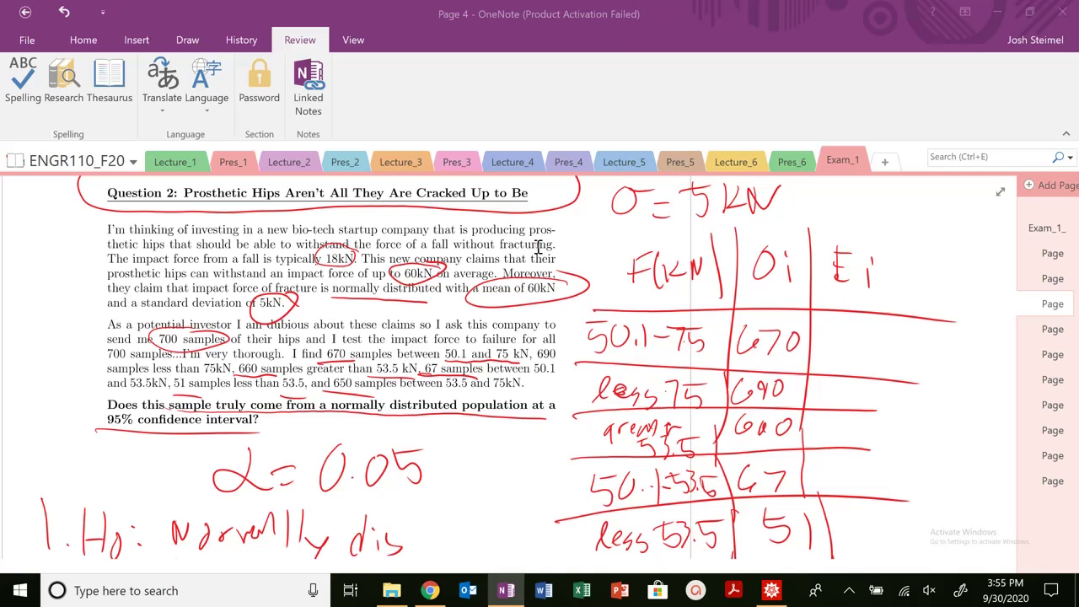
{"action": "left_click", "coordinate": [452, 167]}
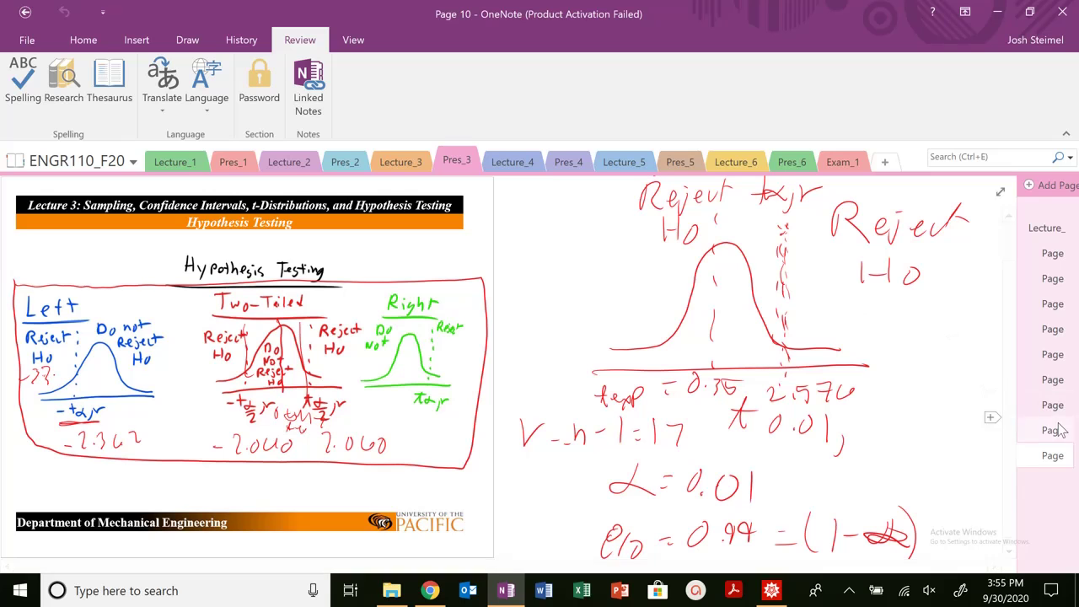
{"action": "left_click", "coordinate": [364, 163]}
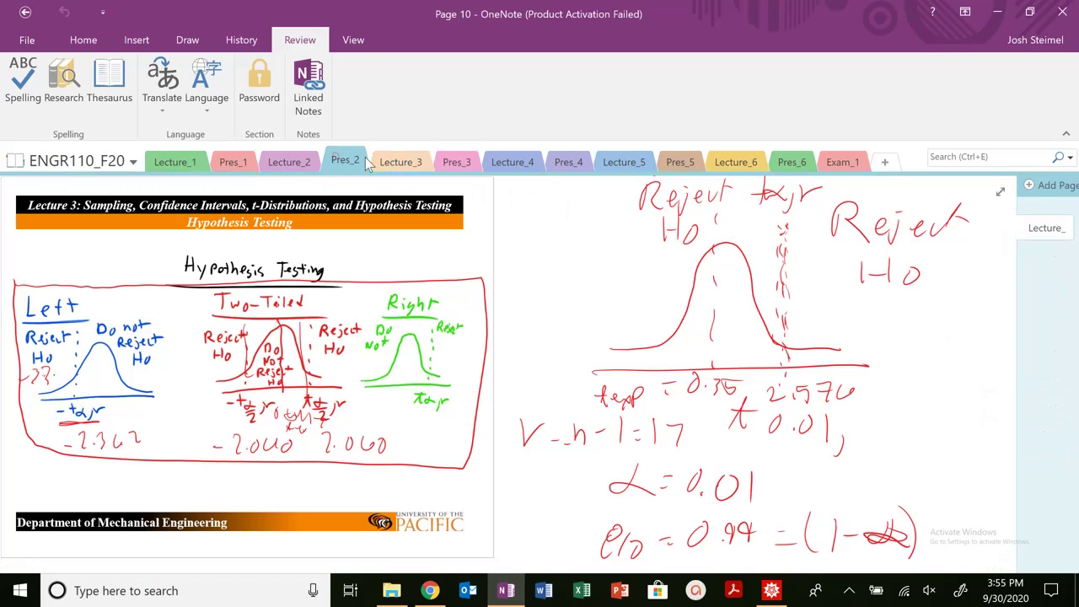
{"action": "scroll", "coordinate": [321, 379], "scroll_direction": "down", "scroll_amount": 5}
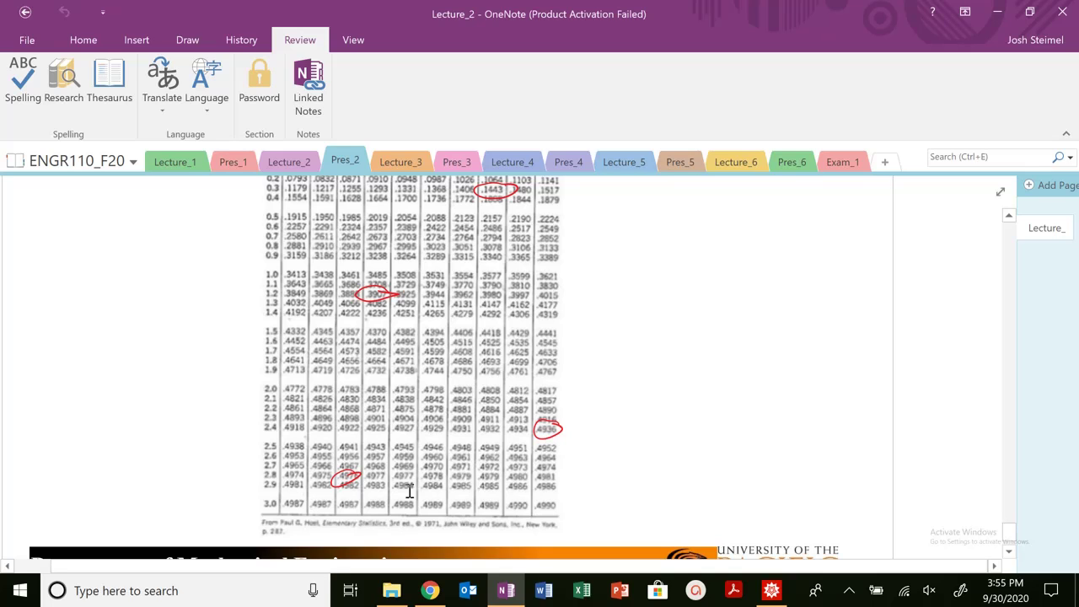
{"action": "left_click", "coordinate": [783, 597]}
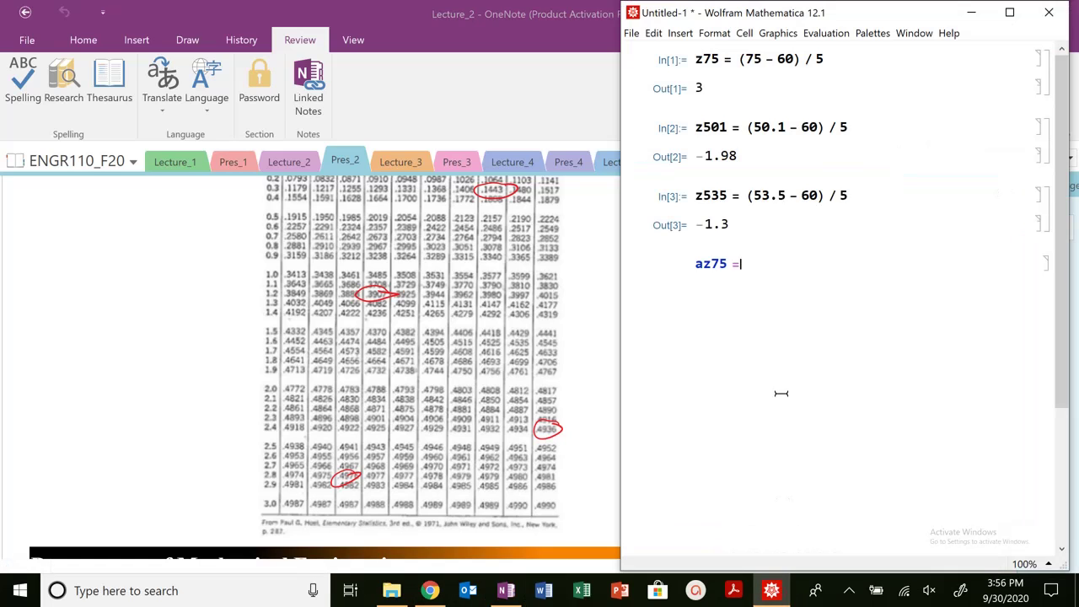
{"action": "type", "text": "0.4987;"}
{"action": "key", "text": "Return"}
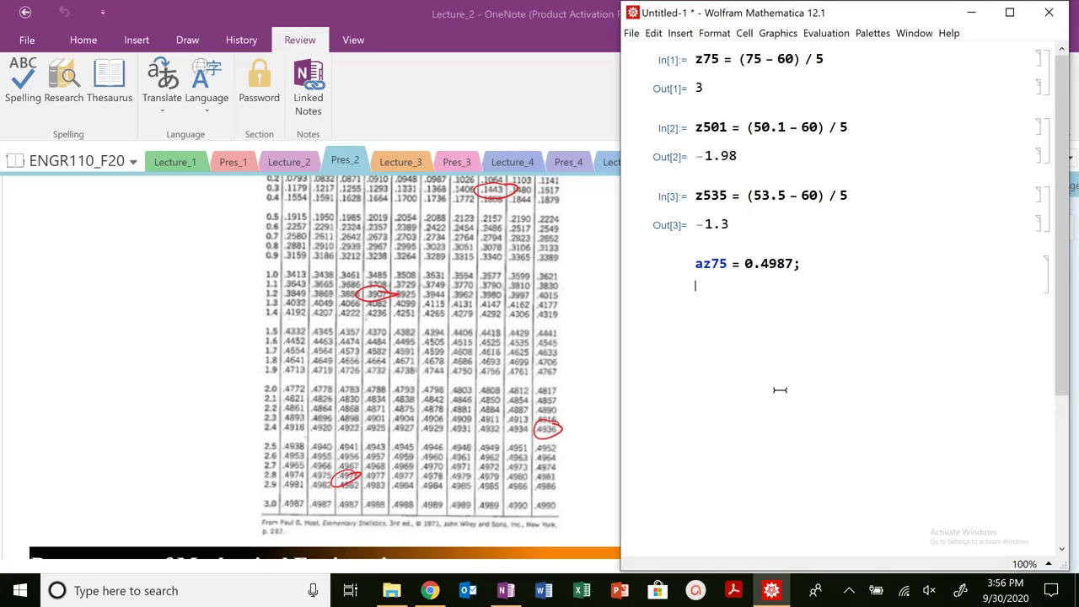
Read the z-table area for z = 1.98, enter a501 = .4761; under az75, and start the a535 line.
{"action": "type", "text": "a501 = 2."}
{"action": "scroll", "coordinate": [539, 345], "scroll_direction": "up", "scroll_amount": 3}
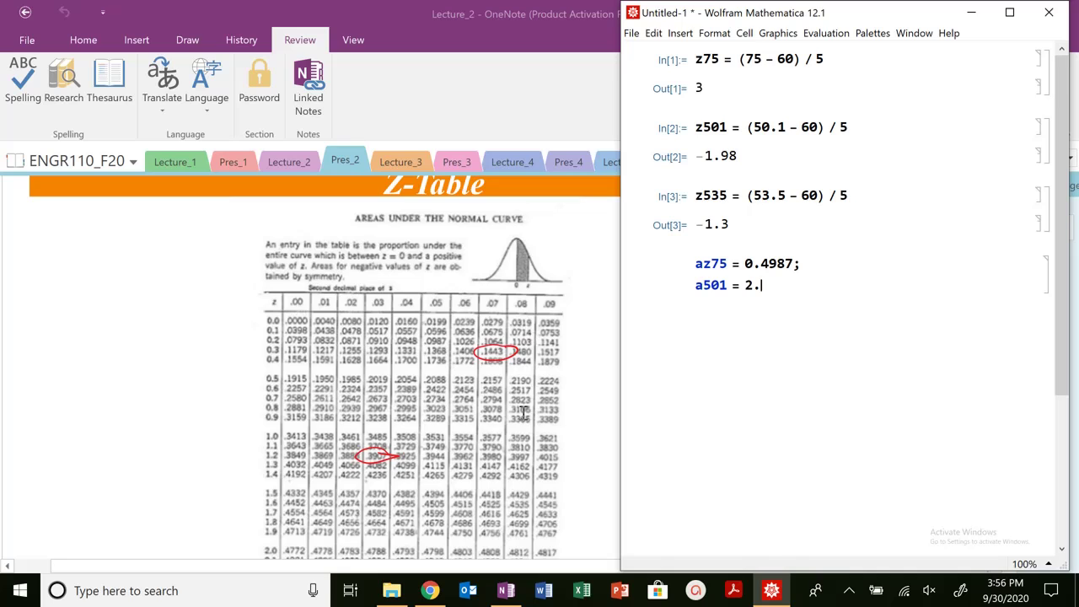
{"action": "scroll", "coordinate": [523, 419], "scroll_direction": "down", "scroll_amount": 3}
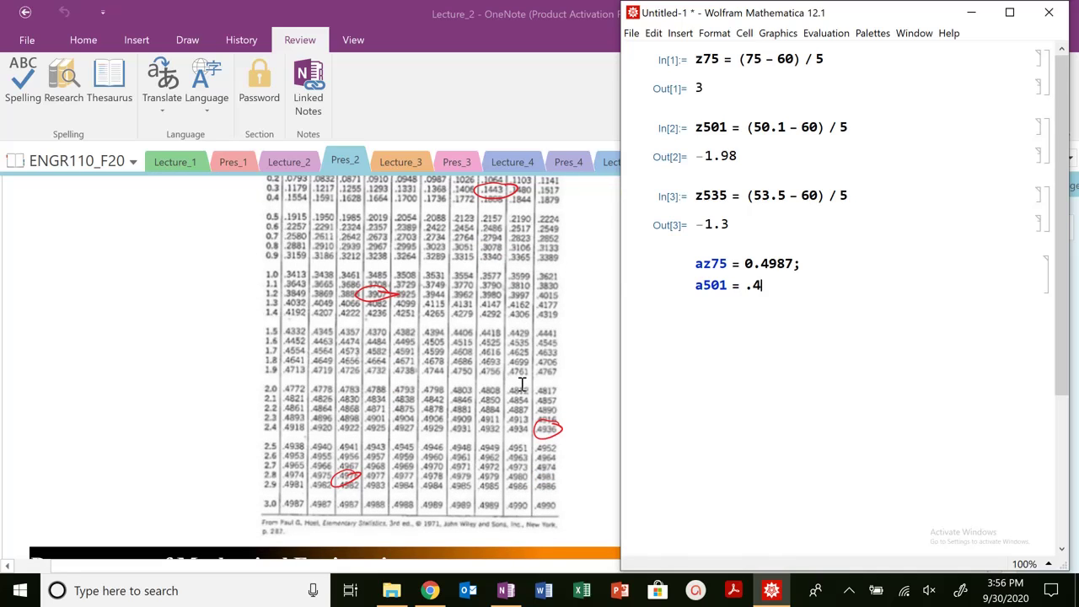
{"action": "type", "text": "762"}
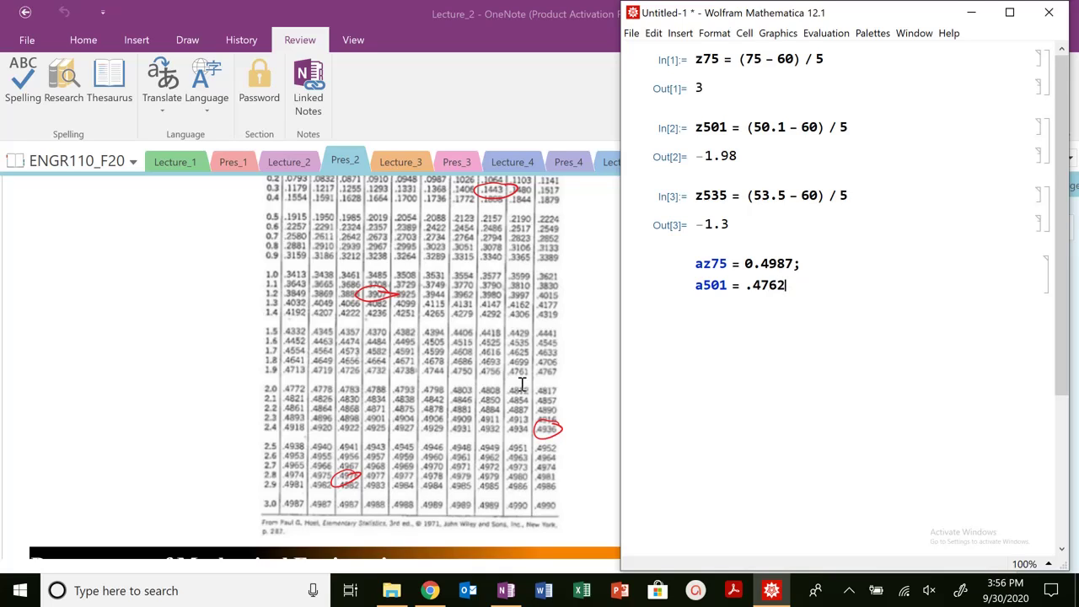
{"action": "key", "text": "BackSpace"}
{"action": "key", "text": "BackSpace"}
{"action": "type", "text": "1; a53."}
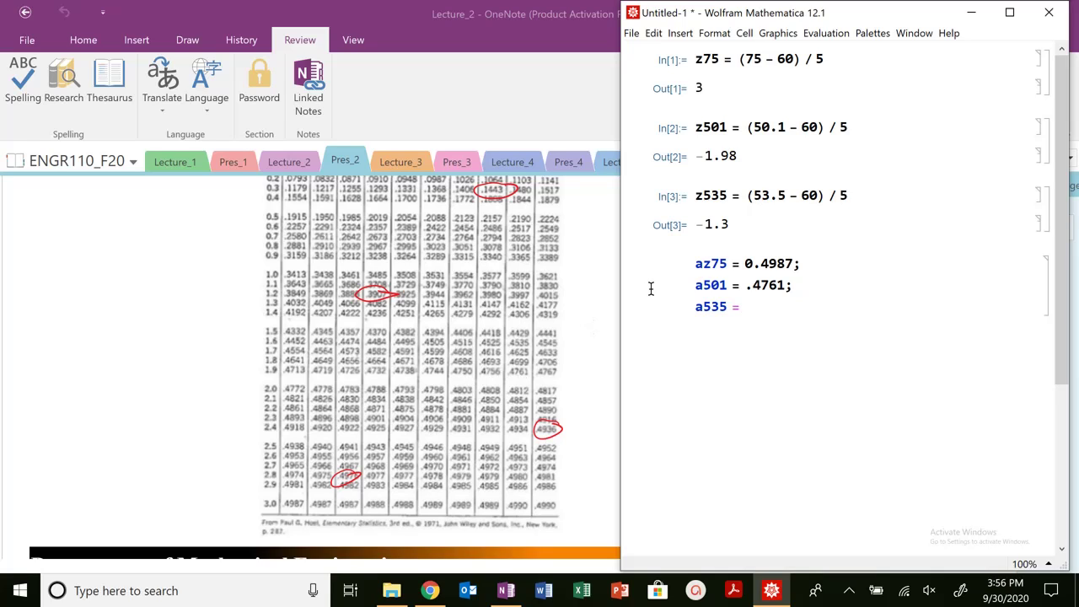
Rename the two new area variables az501 and az535, set az535 = .4032; and evaluate the cell.
{"action": "left_click", "coordinate": [702, 288]}
{"action": "type", "text": "z"}
{"action": "left_click", "coordinate": [703, 307]}
{"action": "type", "text": "z"}
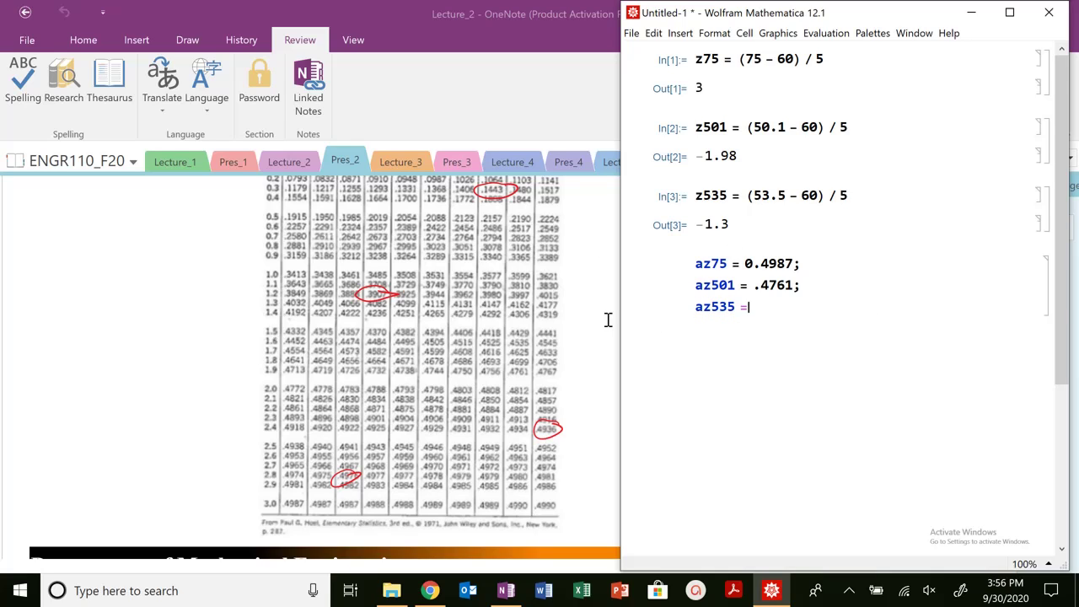
{"action": "type", "text": ".4032;"}
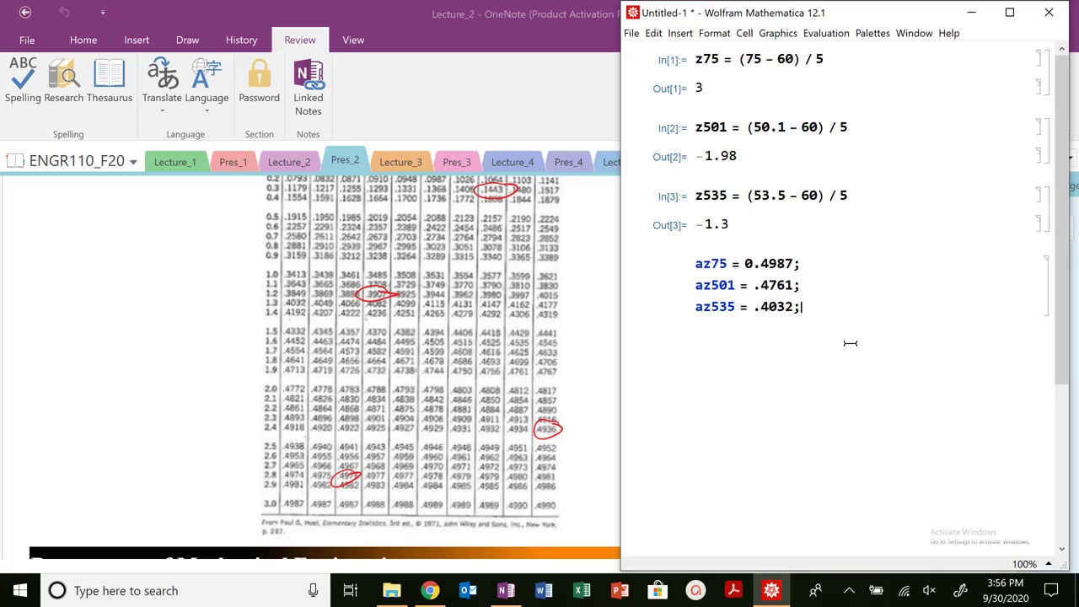
{"action": "key", "text": "shift+Return"}
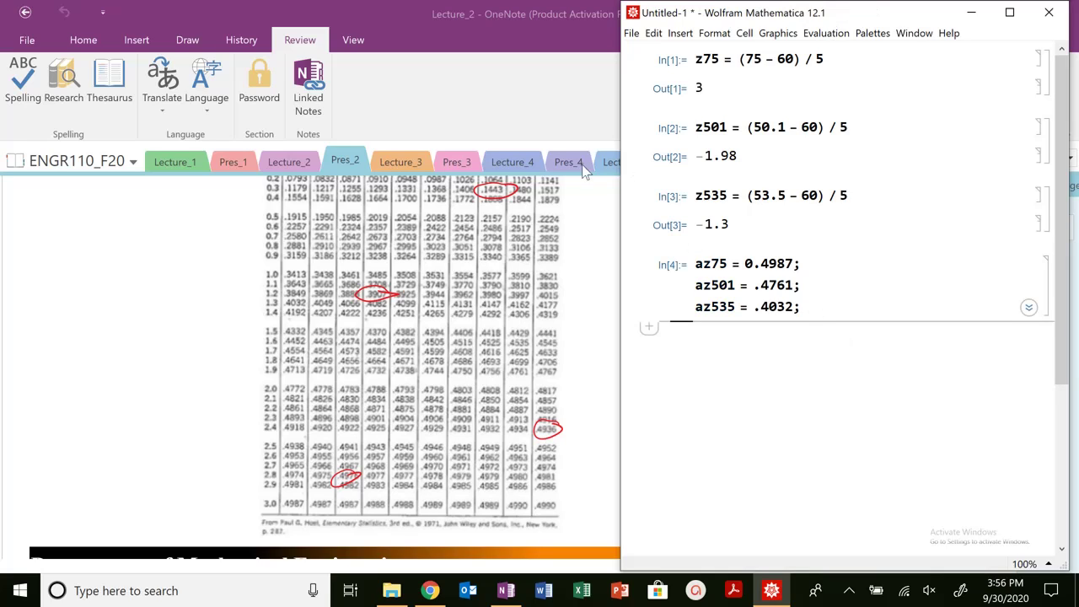
Return to the Exam_1 page in OneNote, check the first force range, and place the Mathematica window clear of the normal curve.
{"action": "left_click", "coordinate": [583, 270]}
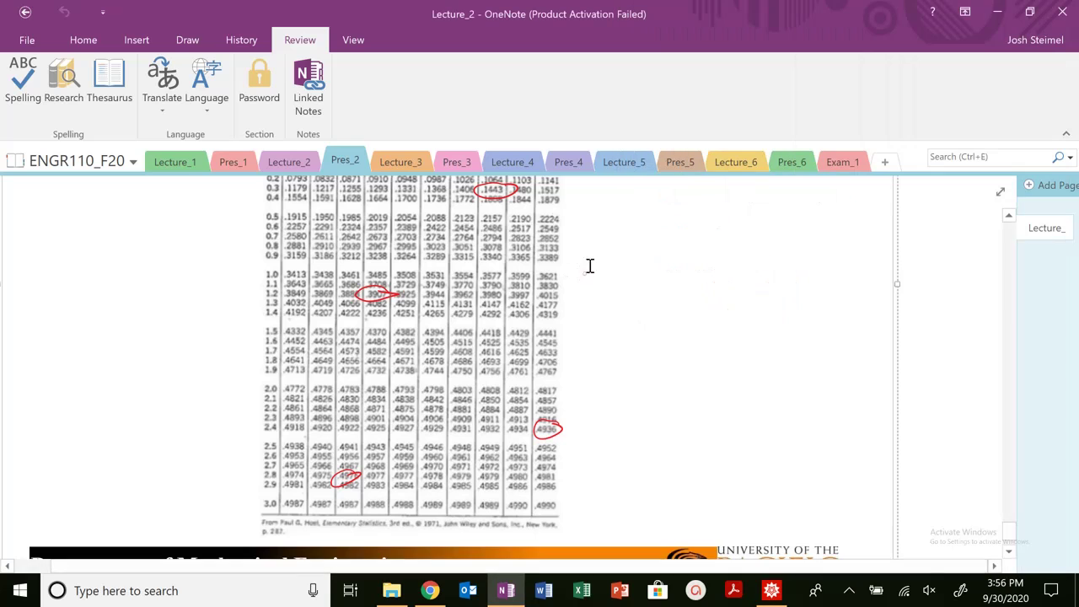
{"action": "left_click", "coordinate": [841, 158]}
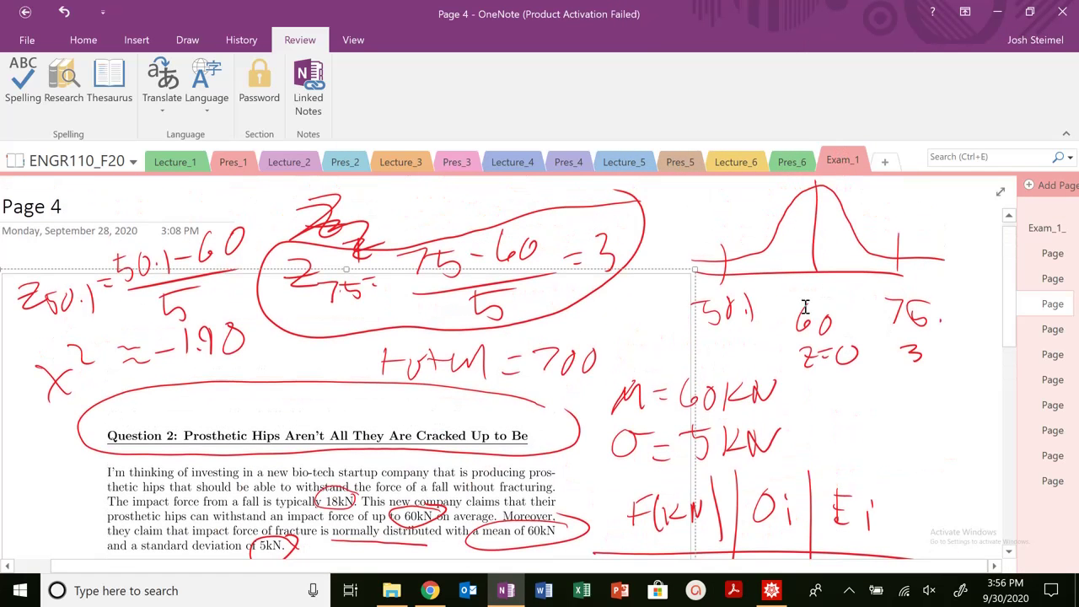
{"action": "scroll", "coordinate": [806, 307], "scroll_direction": "down", "scroll_amount": 5}
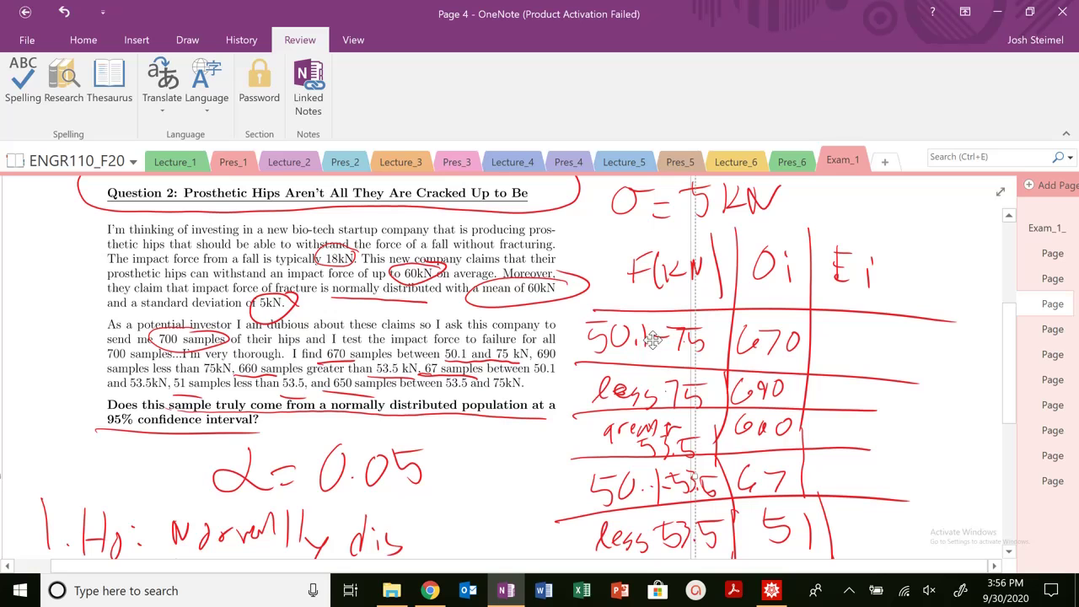
{"action": "scroll", "coordinate": [692, 340], "scroll_direction": "up", "scroll_amount": 5}
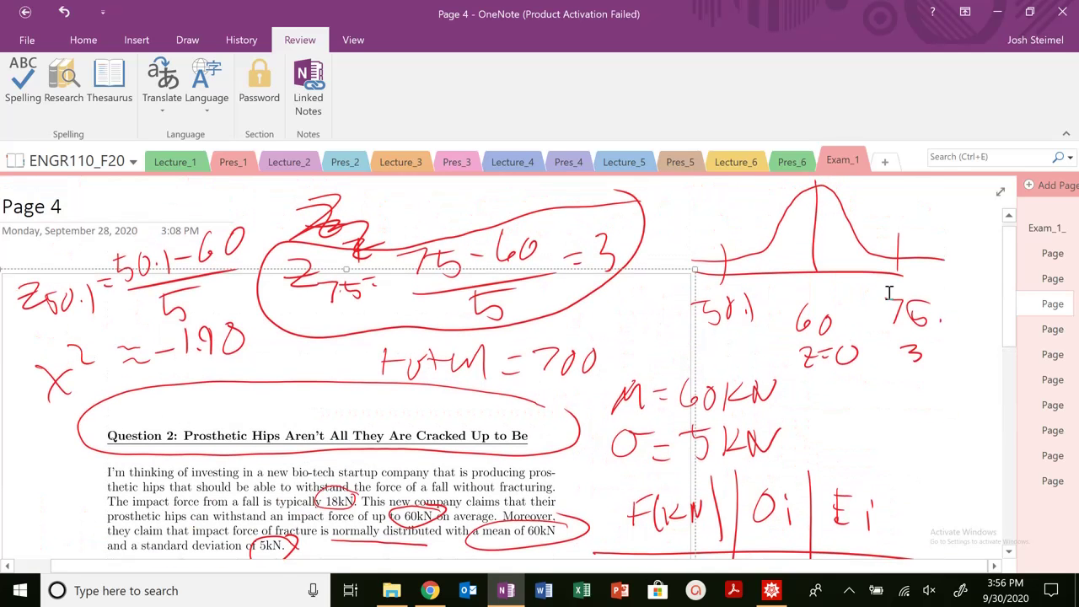
{"action": "left_click", "coordinate": [772, 589]}
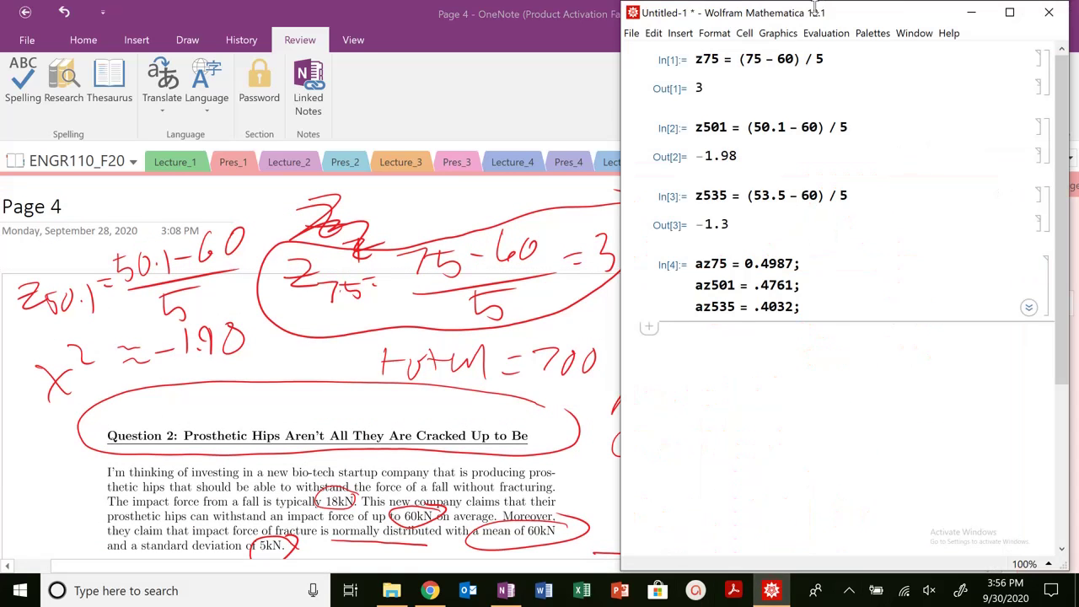
{"action": "left_click_drag", "start_coordinate": [822, 7], "coordinate": [283, 30]}
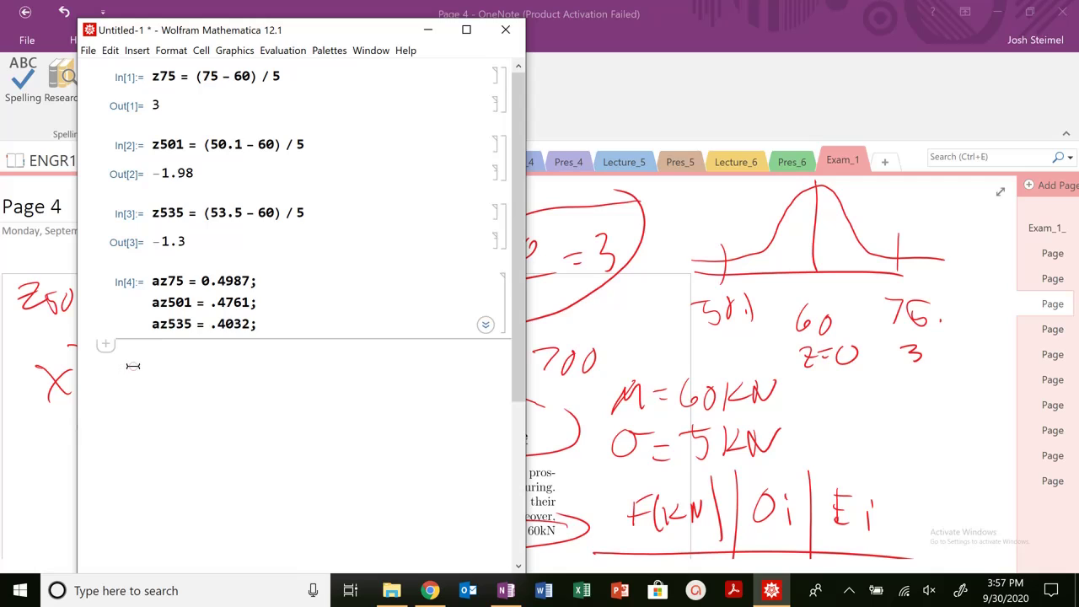
Enter e1 = (az75 + az501) in a new cell for the 50.1–75 kN range's expected proportion.
{"action": "type", "text": "az501"}
{"action": "key", "text": "BackSpace"}
{"action": "key", "text": "BackSpace"}
{"action": "type", "text": "e"}
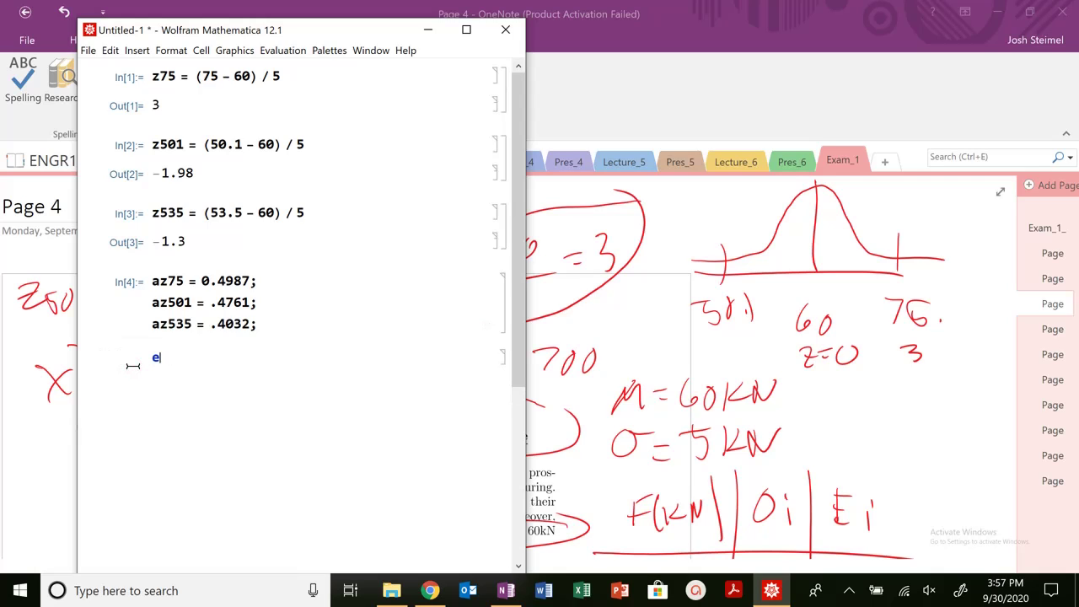
{"action": "type", "text": "1 = az75"}
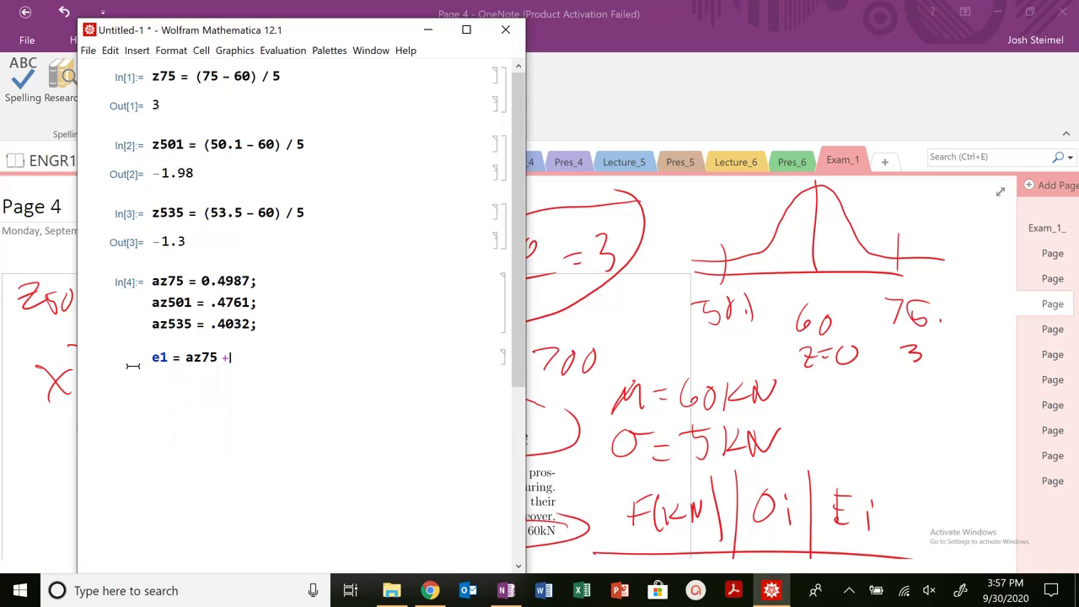
{"action": "type", "text": " + az501"}
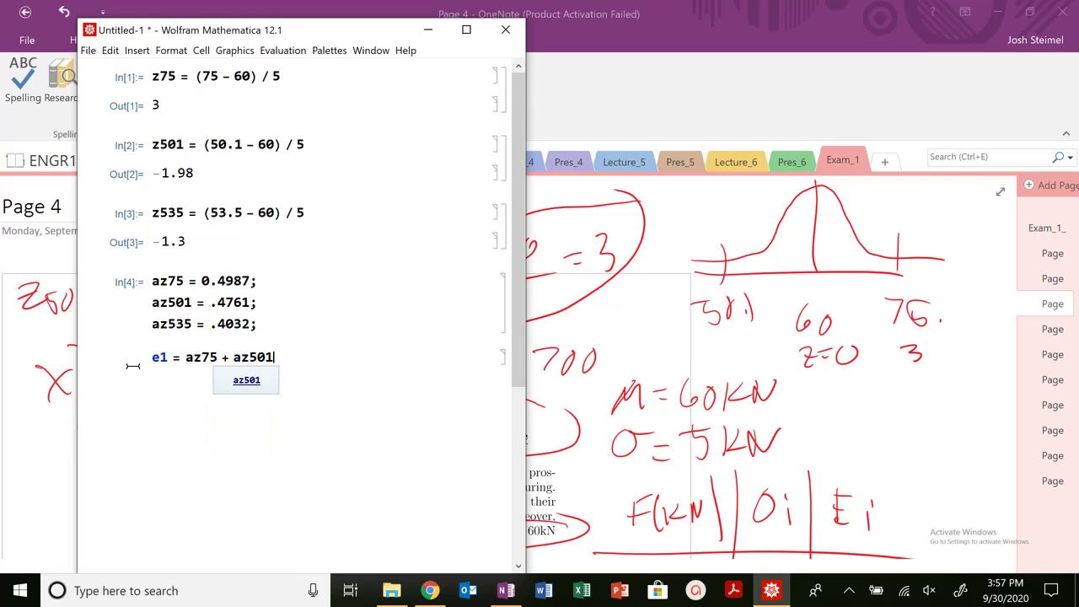
{"action": "type", "text": ")"}
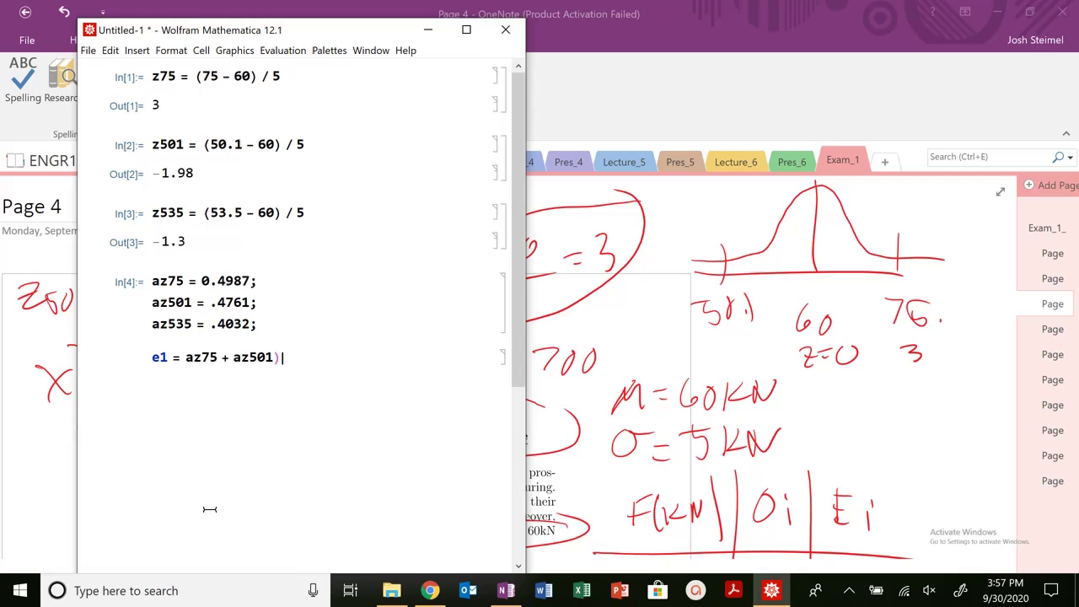
{"action": "left_click", "coordinate": [185, 357]}
{"action": "type", "text": "("}
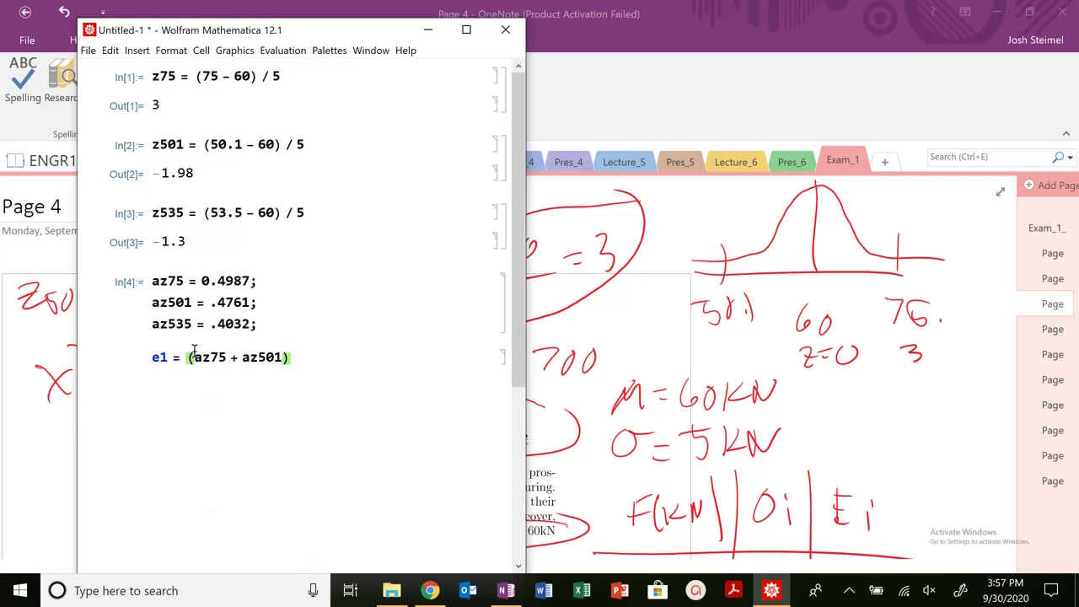
Insert a new cell above e1, check the sample total in OneNote, and evaluate total = 700 in Mathematica.
{"action": "left_click", "coordinate": [161, 339]}
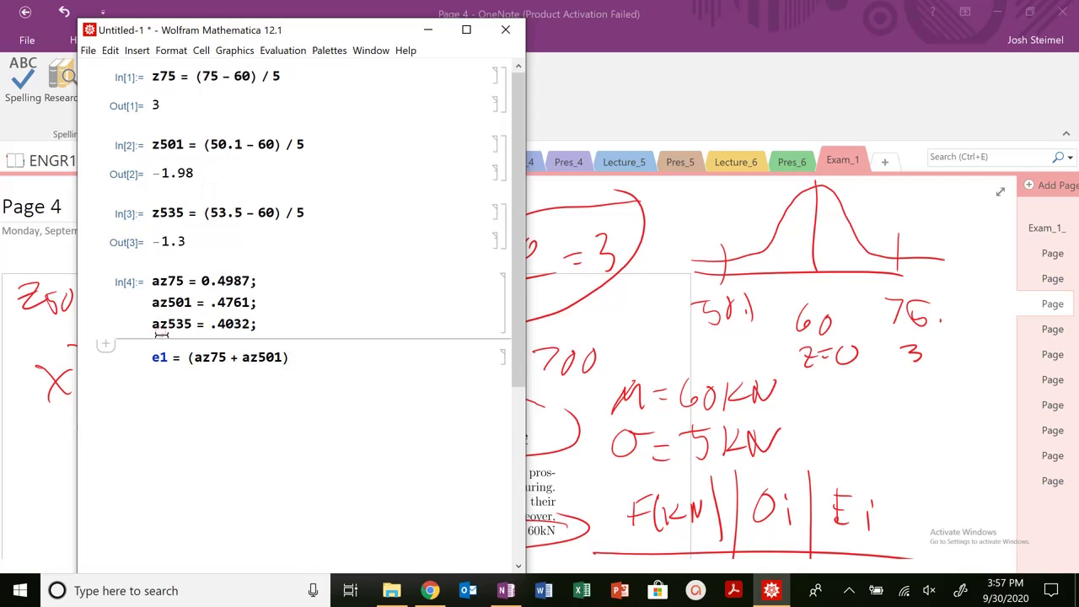
{"action": "type", "text": "total"}
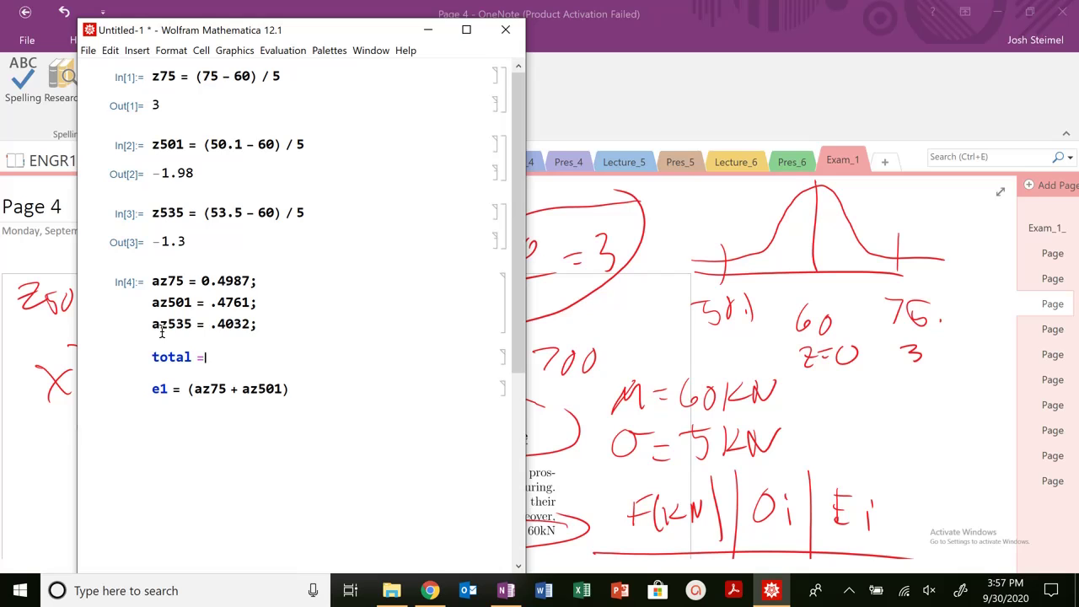
{"action": "type", "text": " ="}
{"action": "left_click", "coordinate": [611, 322]}
{"action": "scroll", "coordinate": [612, 321], "scroll_direction": "down", "scroll_amount": 5}
{"action": "scroll", "coordinate": [551, 358], "scroll_direction": "up", "scroll_amount": 4}
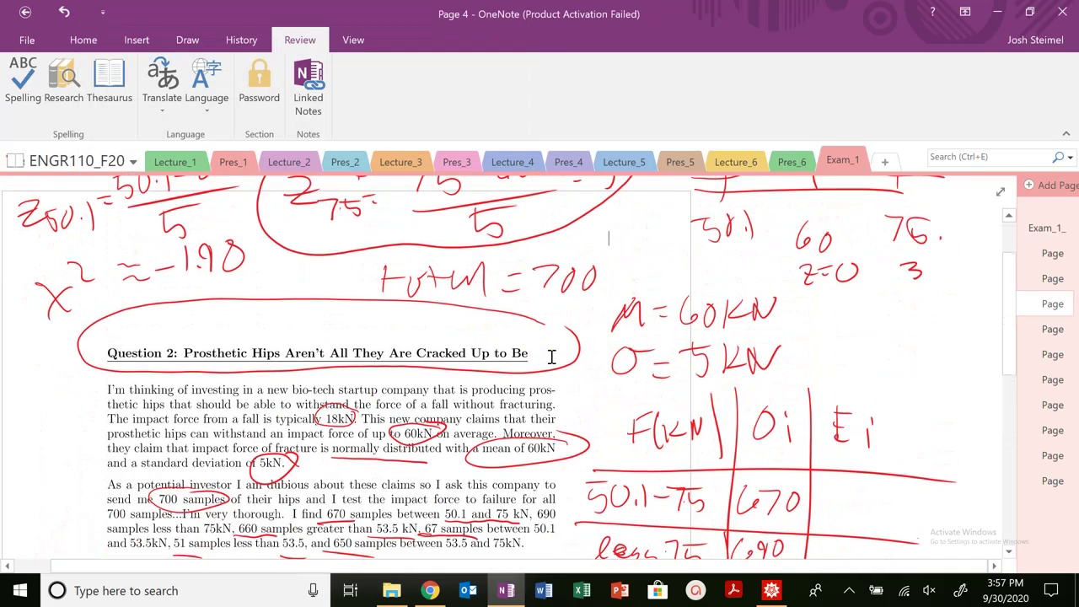
{"action": "left_click", "coordinate": [771, 591]}
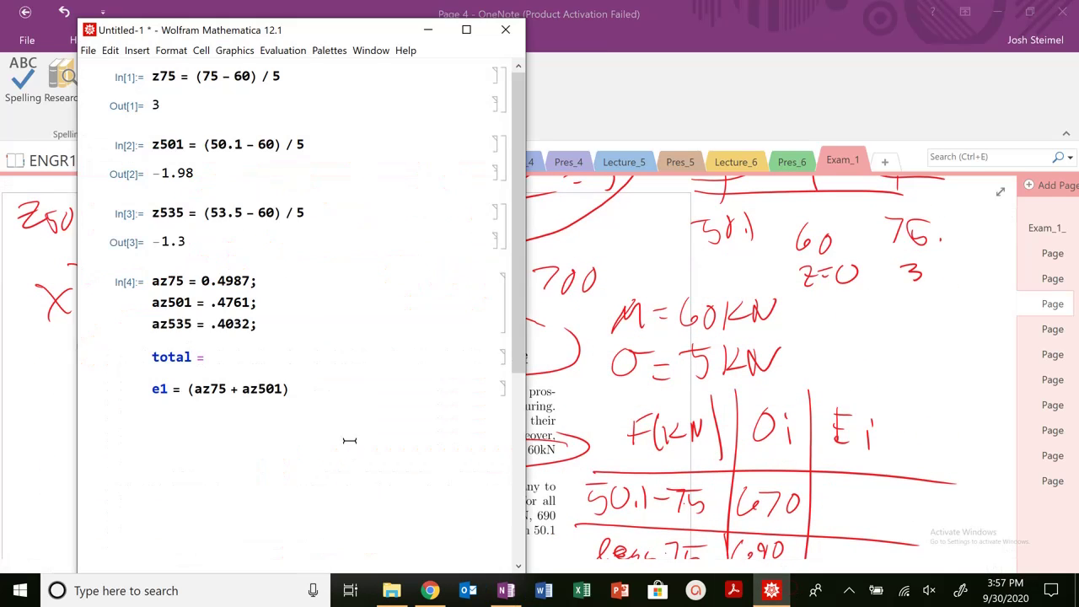
{"action": "left_click", "coordinate": [278, 360]}
{"action": "type", "text": "700"}
{"action": "key", "text": "shift+Return"}
Multiply the e1 expression by 700 and evaluate it for the 50.1–75 kN expected count.
{"action": "left_click", "coordinate": [315, 418]}
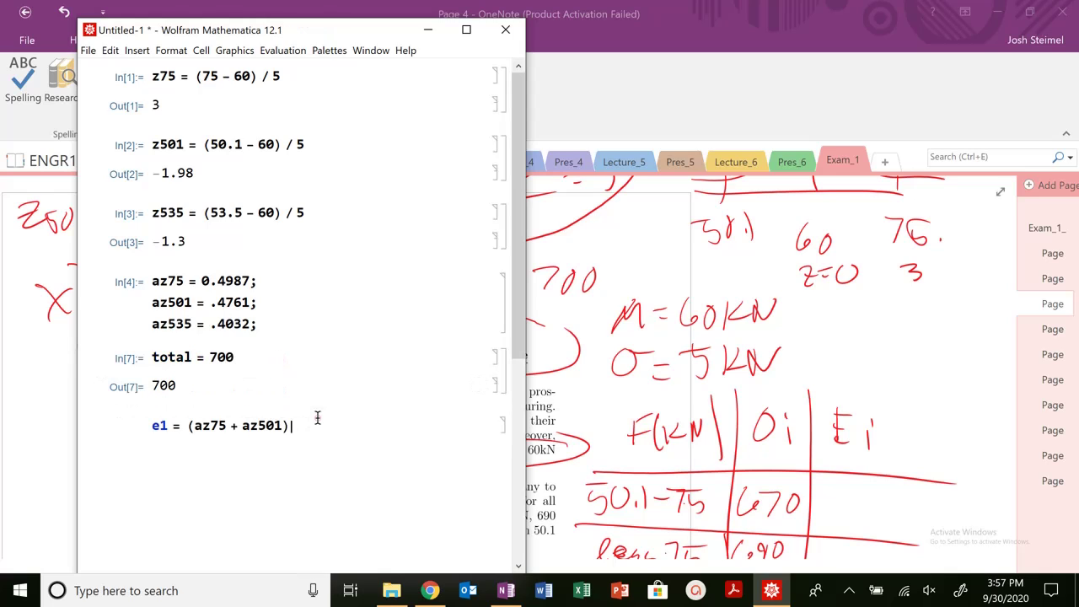
{"action": "type", "text": "* 700"}
{"action": "key", "text": "shift+Return"}
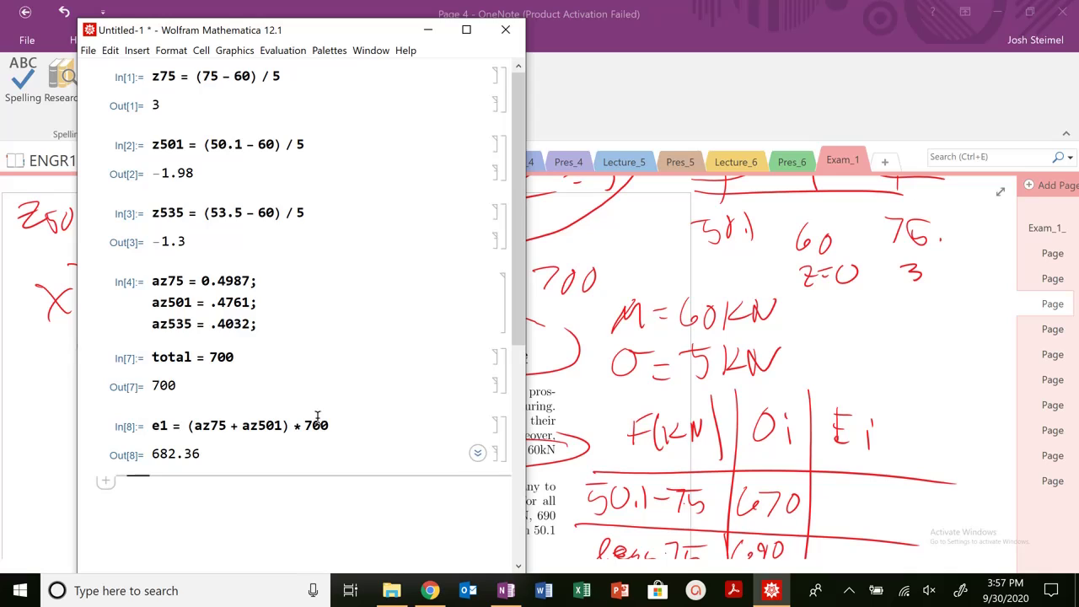
Start an e2 = line, and below it define and evaluate the observed counts as obs = {670, 690, 660, 67, 51, 650}.
{"action": "scroll", "coordinate": [317, 416], "scroll_direction": "down", "scroll_amount": 5}
{"action": "type", "text": "e2 ="}
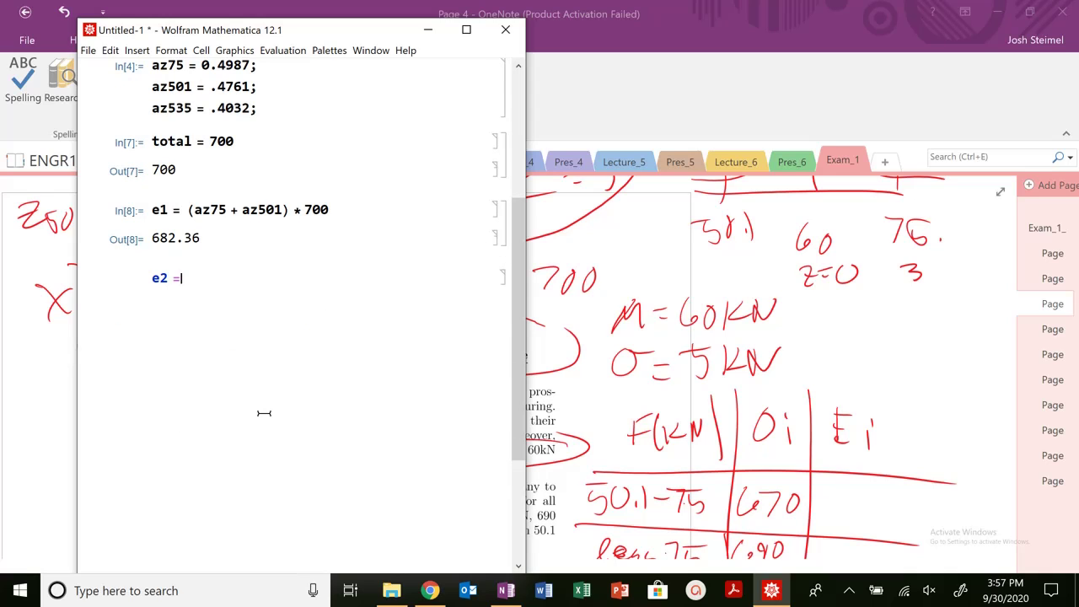
{"action": "scroll", "coordinate": [264, 413], "scroll_direction": "down", "scroll_amount": 2}
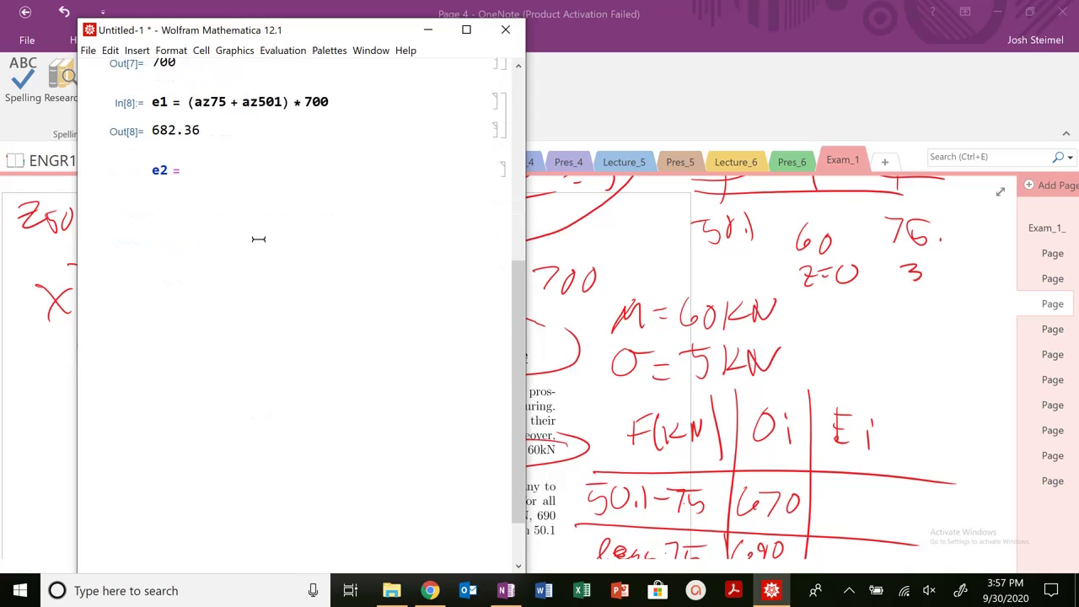
{"action": "scroll", "coordinate": [253, 228], "scroll_direction": "up", "scroll_amount": 2}
{"action": "left_click", "coordinate": [291, 409]}
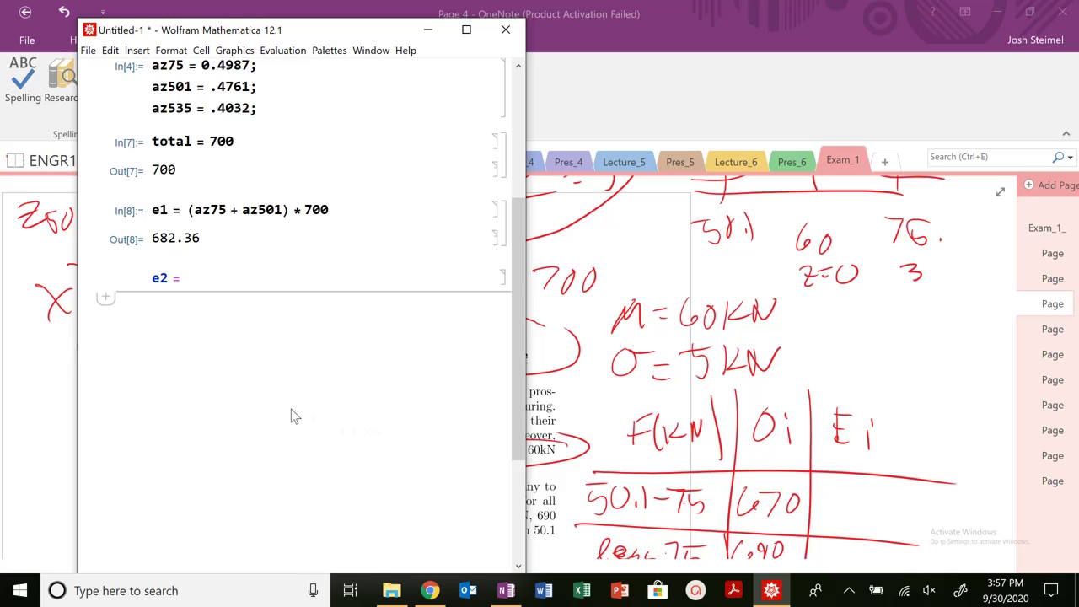
{"action": "type", "text": "obs"}
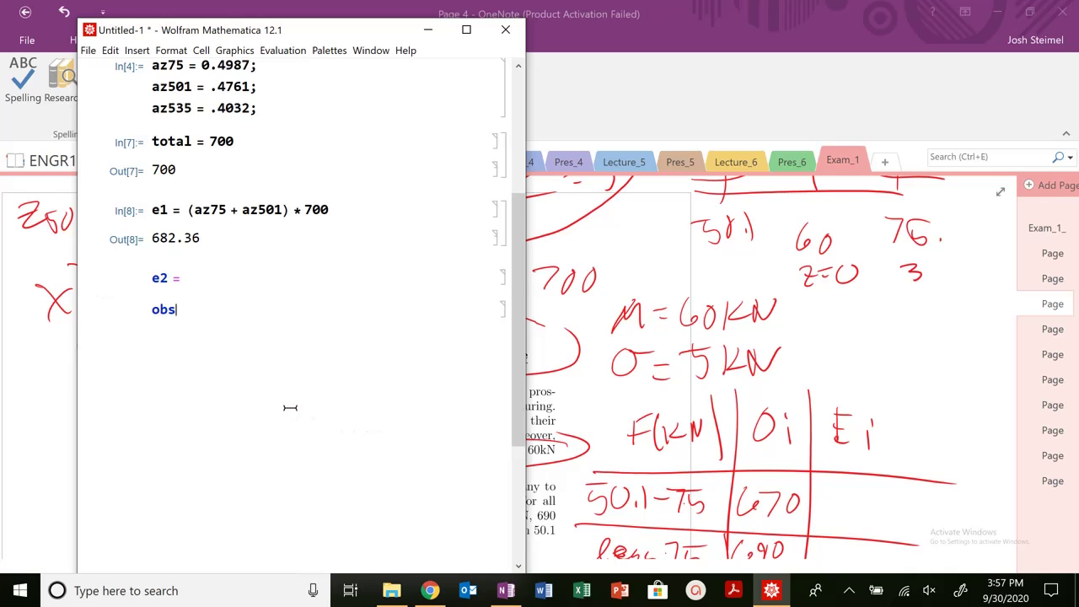
{"action": "type", "text": " = {"}
{"action": "scroll", "coordinate": [778, 382], "scroll_direction": "down", "scroll_amount": 5}
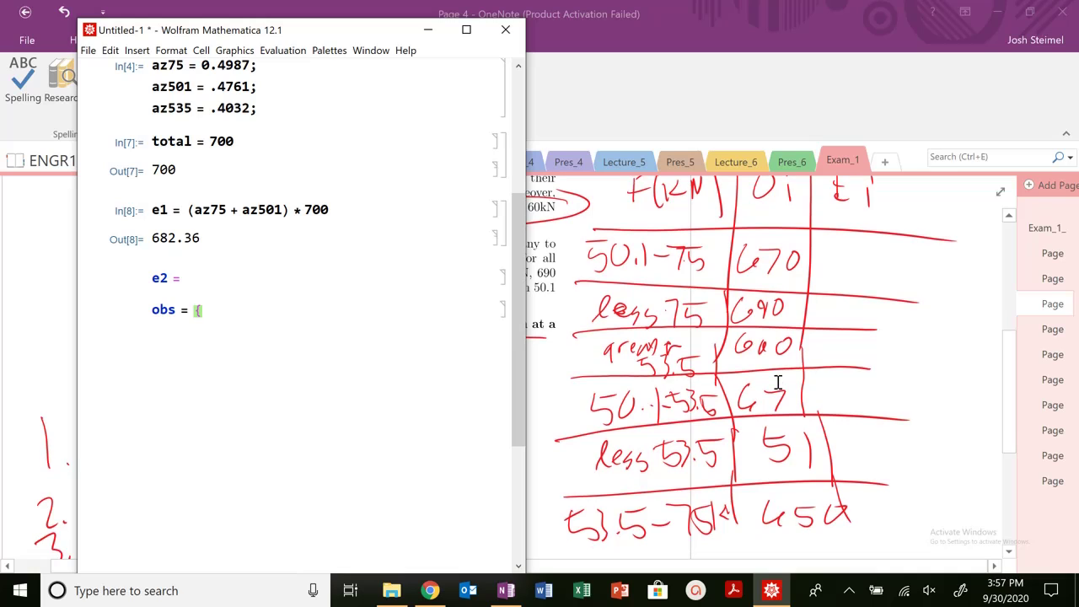
{"action": "type", "text": "670, 690, 660"}
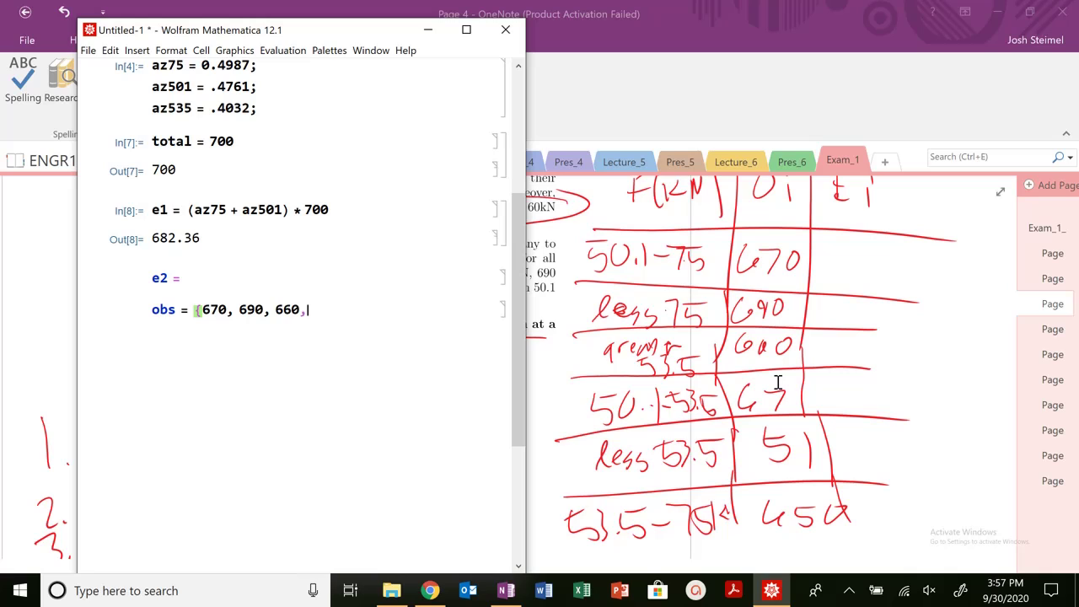
{"action": "type", "text": ", 67, 51, 650"}
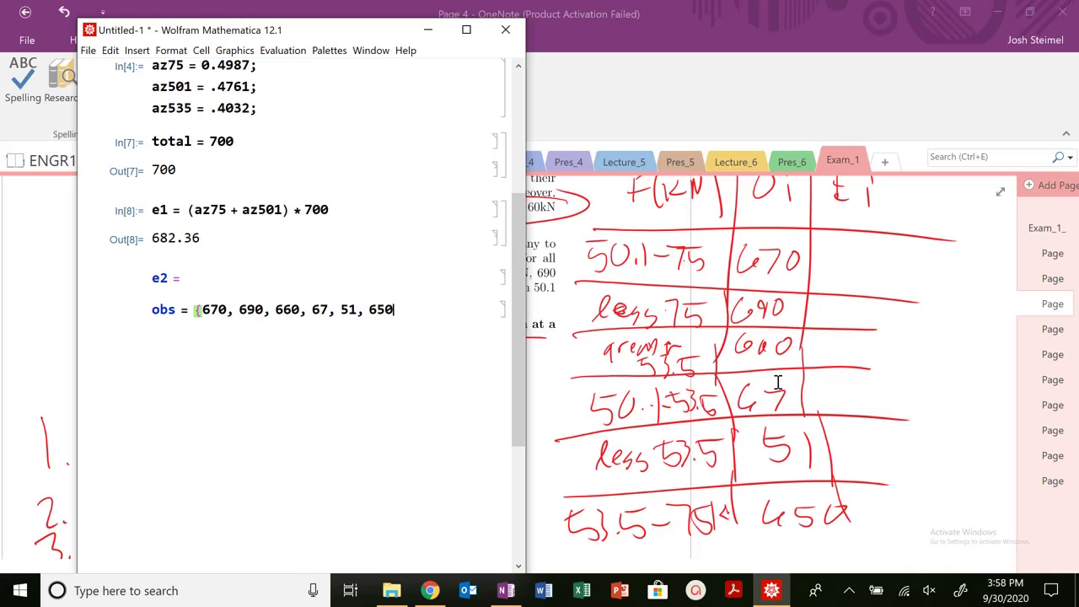
{"action": "type", "text": "}"}
{"action": "key", "text": "shift+Return"}
Enter the expected-count list exp = {e1, e2, e3, e4, e5, e6} in a new cell below the observed counts.
{"action": "type", "text": "exp"}
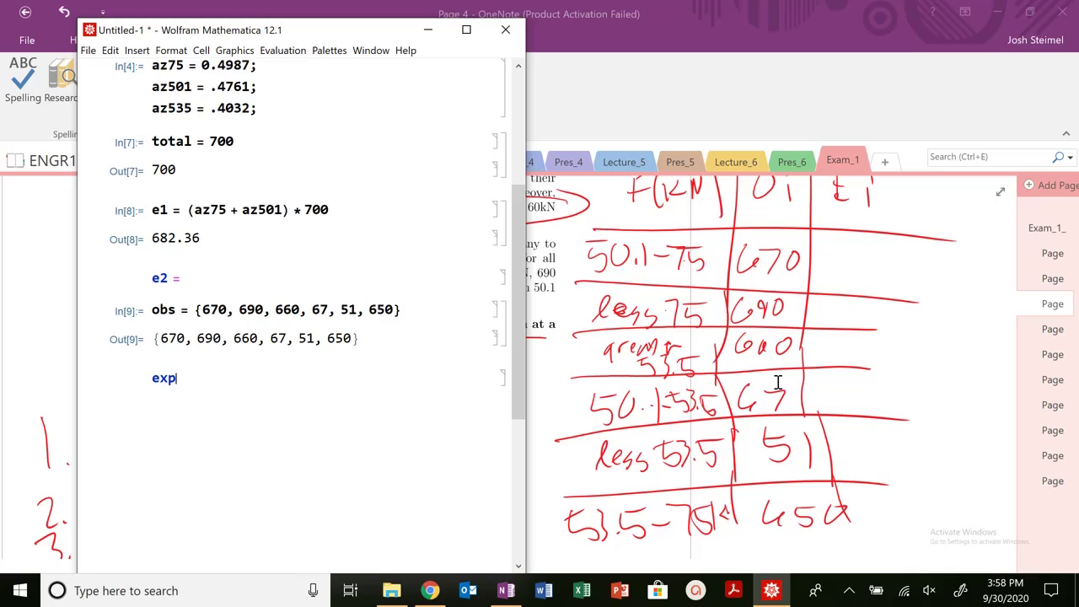
{"action": "type", "text": " = {e1, e2, e3, e"}
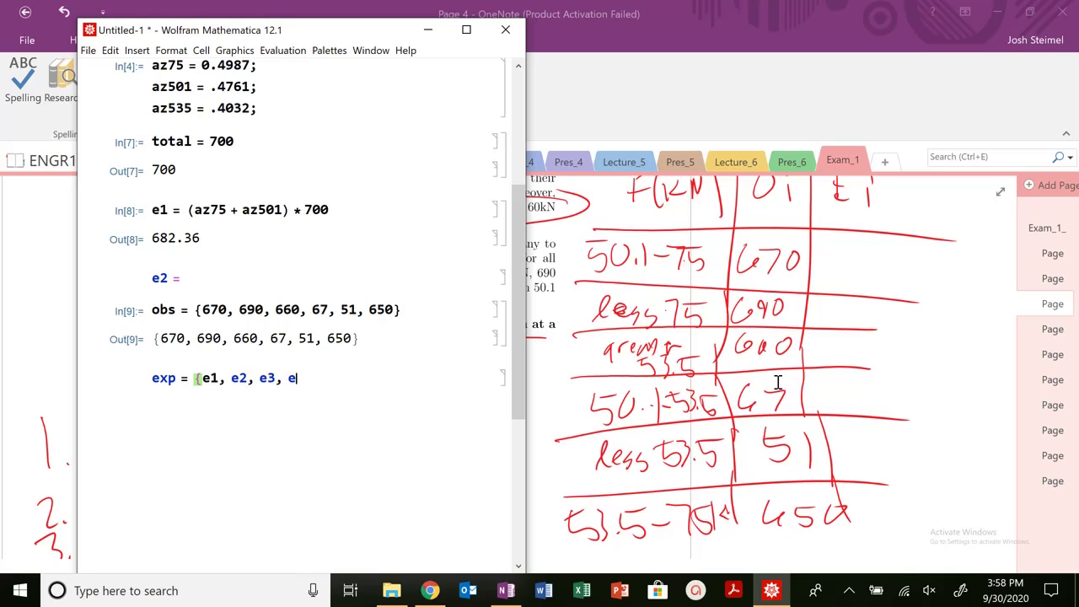
{"action": "type", "text": "4, e5, e6}"}
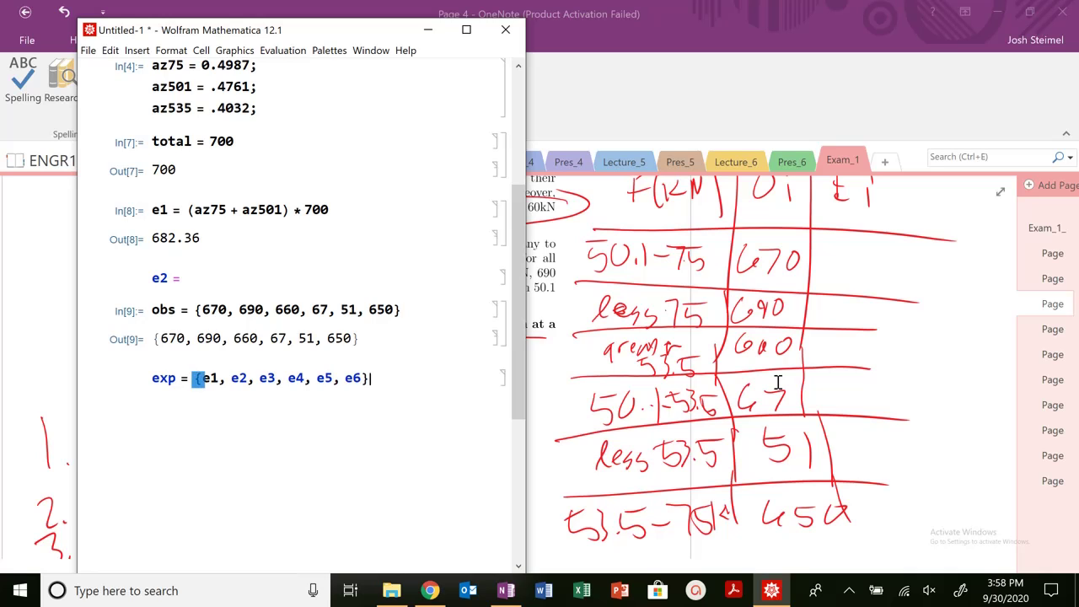
Check the less-than-75 range against the normal curve and complete the e2 line as (az75 + 0.5).
{"action": "scroll", "coordinate": [684, 406], "scroll_direction": "up", "scroll_amount": 2}
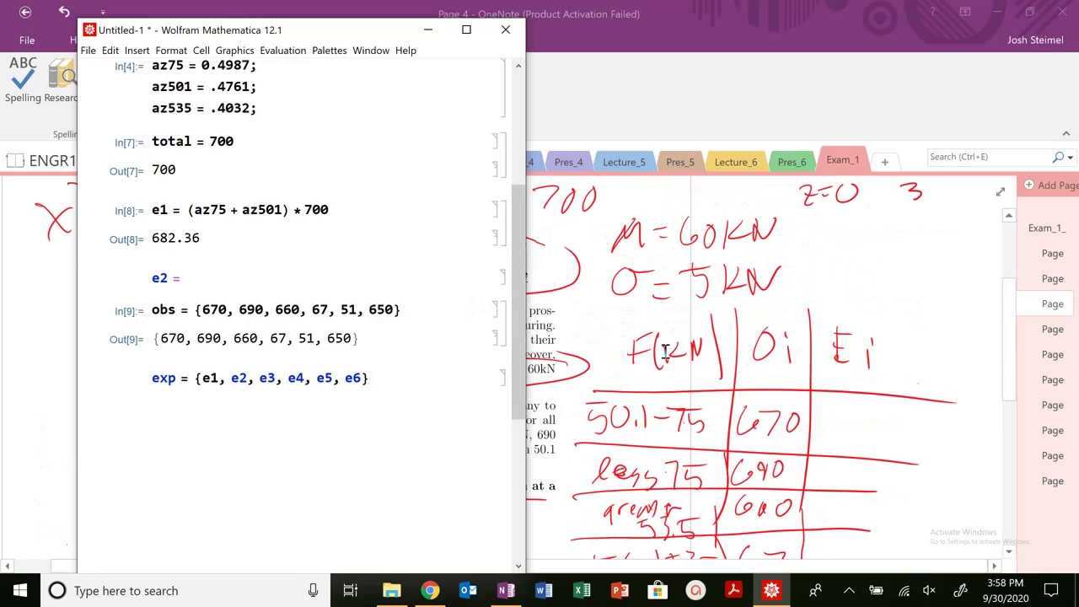
{"action": "scroll", "coordinate": [684, 406], "scroll_direction": "down", "scroll_amount": 1}
{"action": "scroll", "coordinate": [684, 406], "scroll_direction": "up", "scroll_amount": 3}
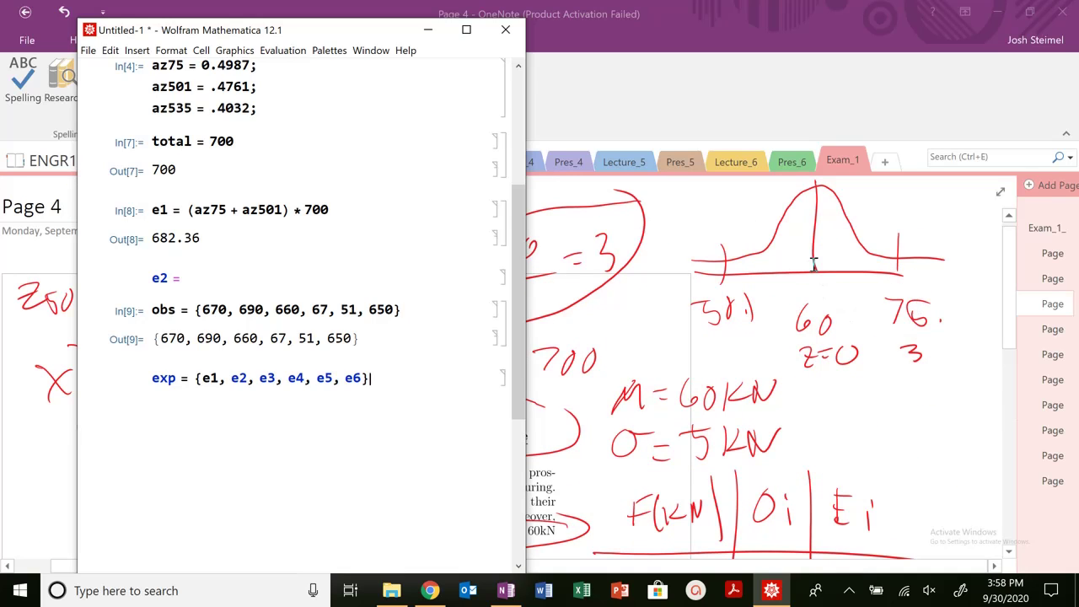
{"action": "scroll", "coordinate": [316, 210], "scroll_direction": "up", "scroll_amount": 5}
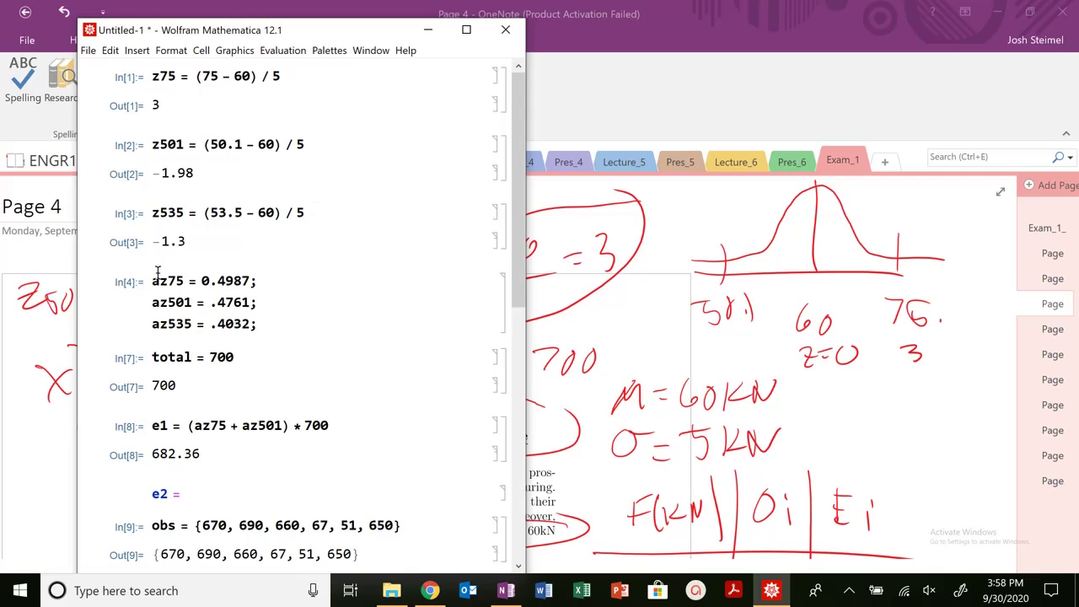
{"action": "scroll", "coordinate": [385, 282], "scroll_direction": "down", "scroll_amount": 3}
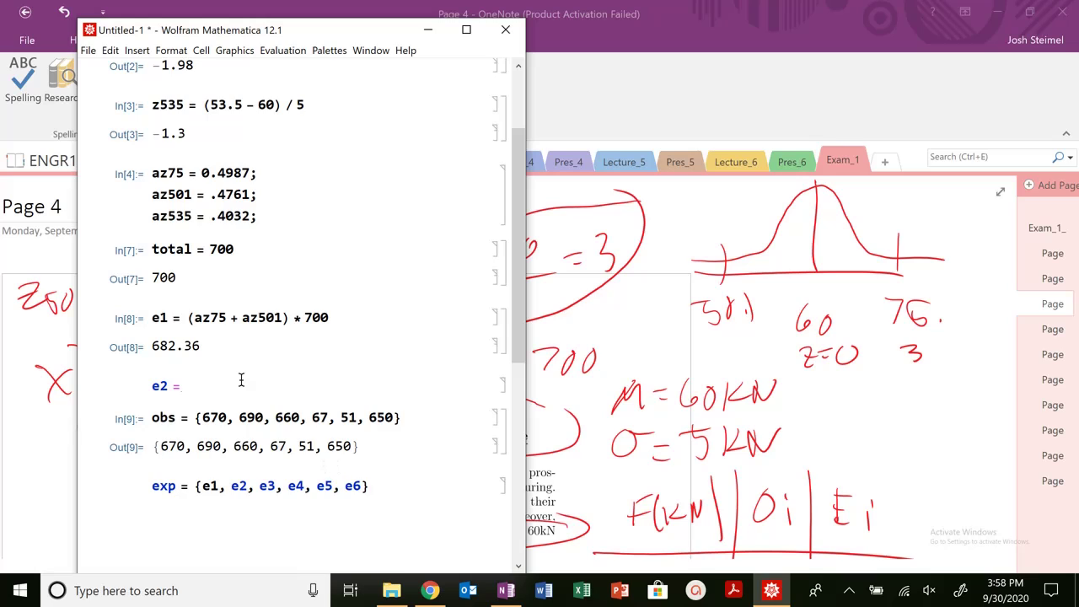
{"action": "type", "text": "az"}
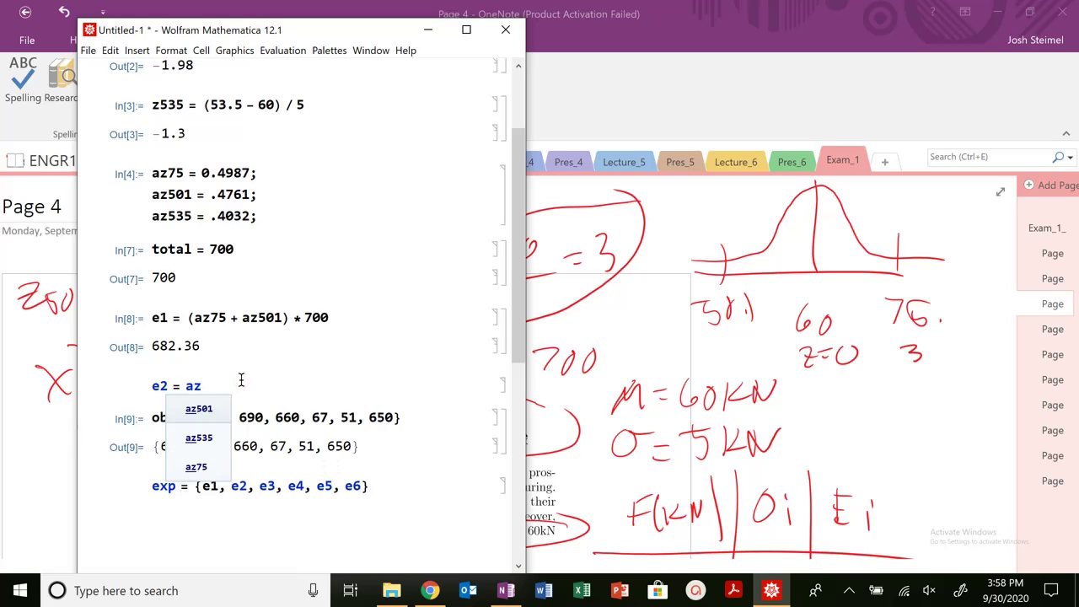
{"action": "type", "text": "75 + 0."}
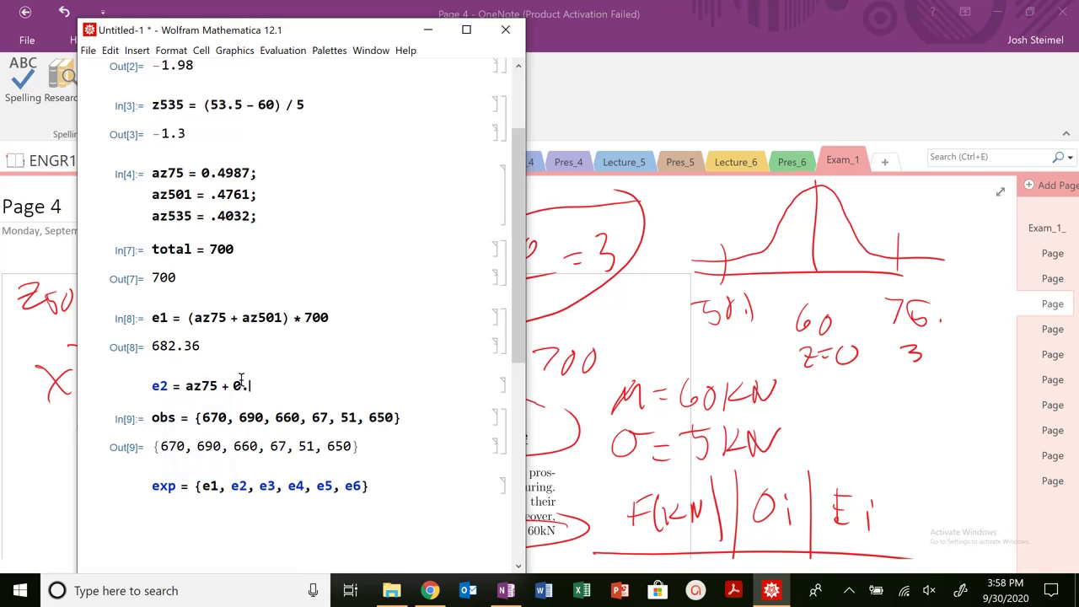
{"action": "type", "text": "5)"}
{"action": "type", "text": "("}
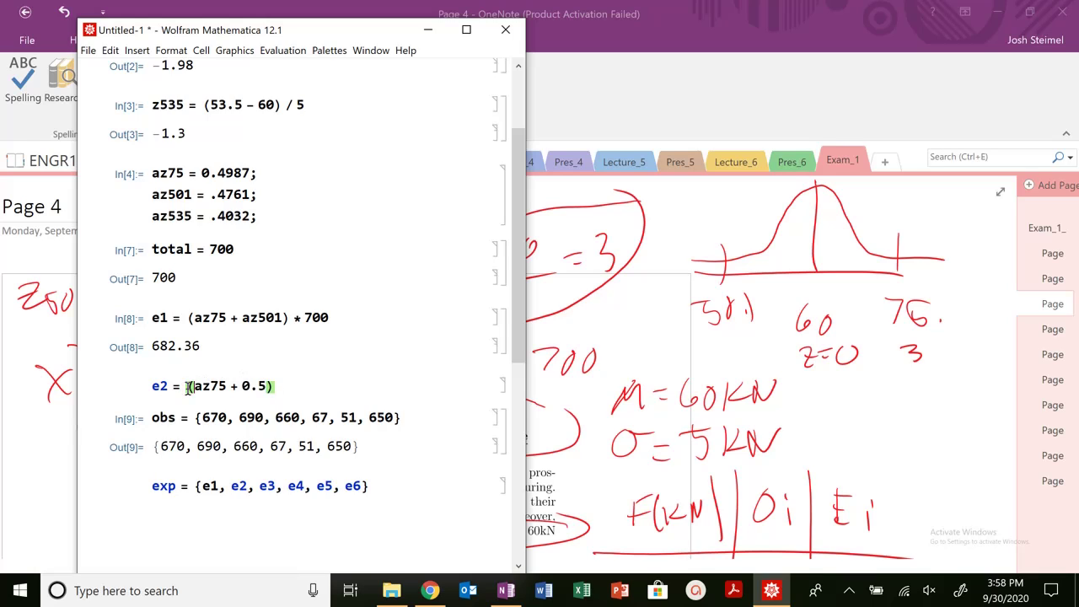
Replace 700 in the e1 expression with the variable total and re-evaluate the cell.
{"action": "left_click", "coordinate": [271, 385]}
{"action": "double_click", "coordinate": [317, 318]}
{"action": "type", "text": "total"}
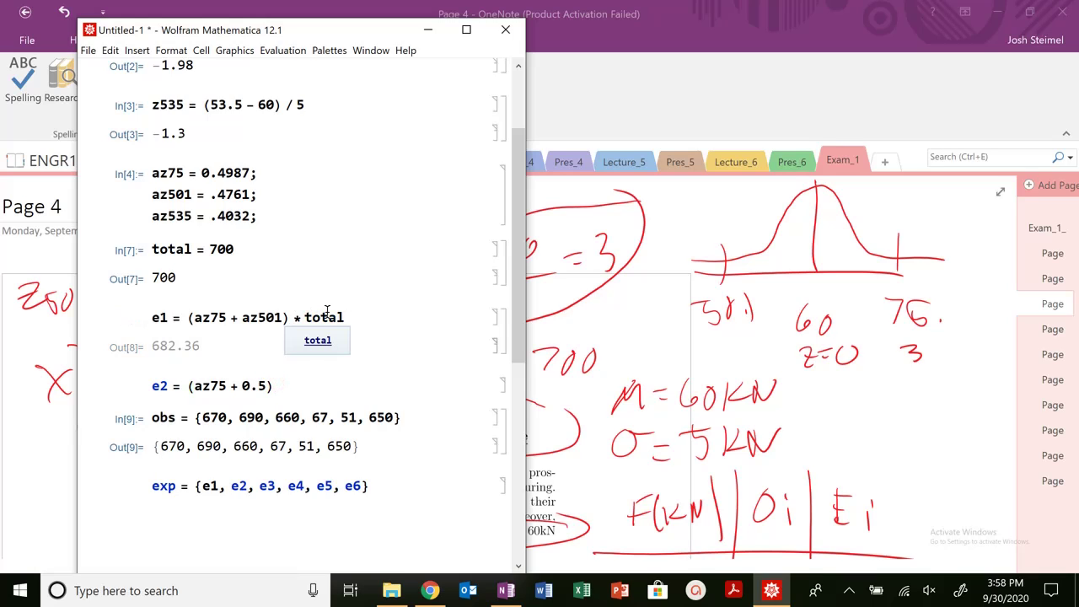
{"action": "key", "text": "shift+Return"}
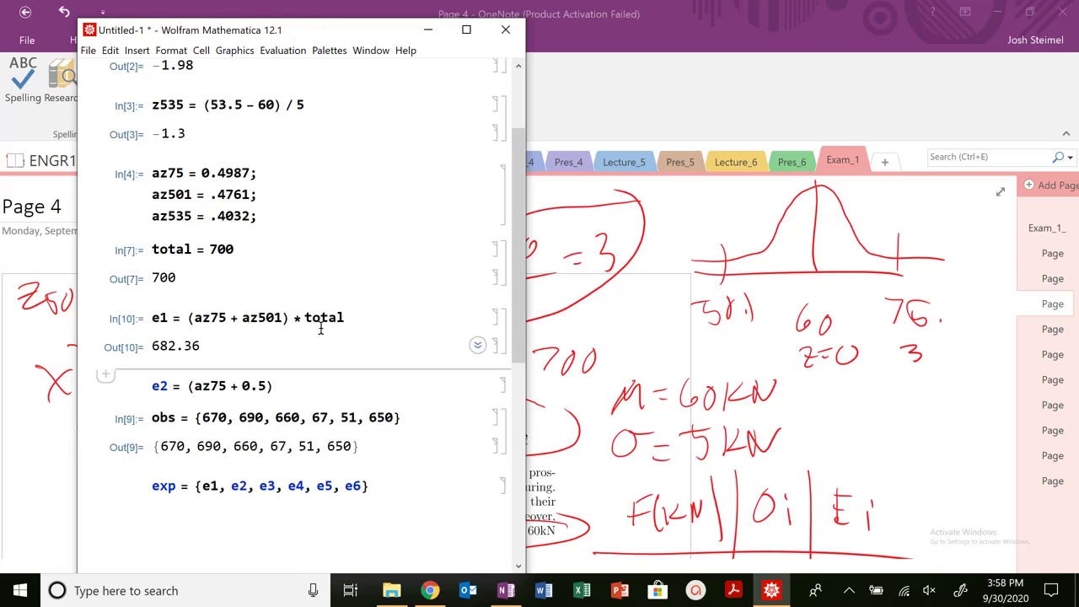
Multiply the e2 expression by total and evaluate the cell.
{"action": "key", "text": "Down"}
{"action": "type", "text": "total"}
{"action": "key", "text": "shift+Return"}
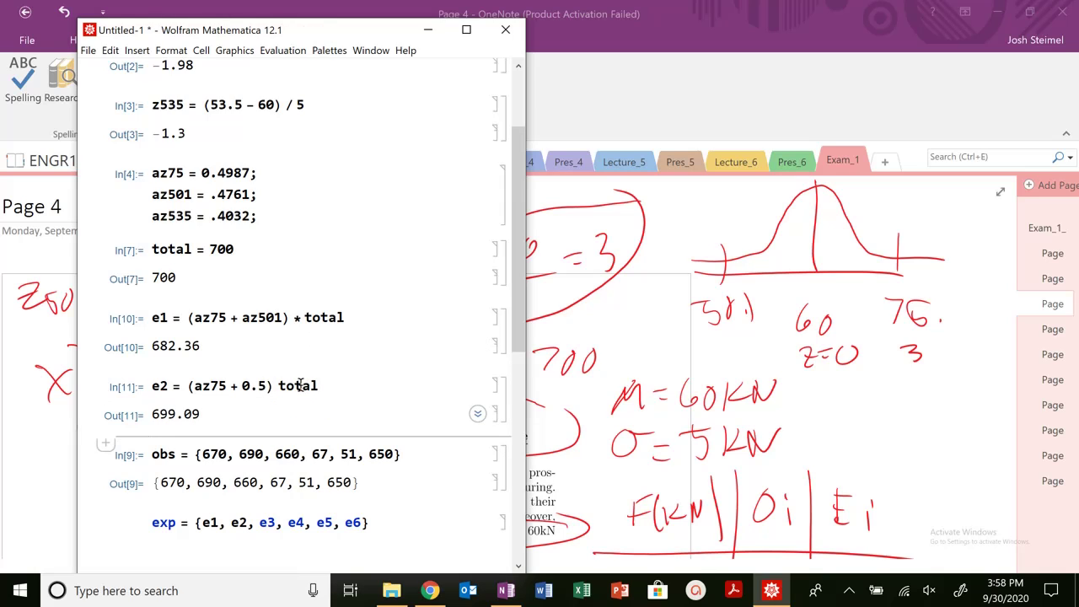
Start an e3 = line, check the greater-than-53.5 range in OneNote, and mark 53.5 on the normal curve between 50.1 and 60.
{"action": "type", "text": "e3 ="}
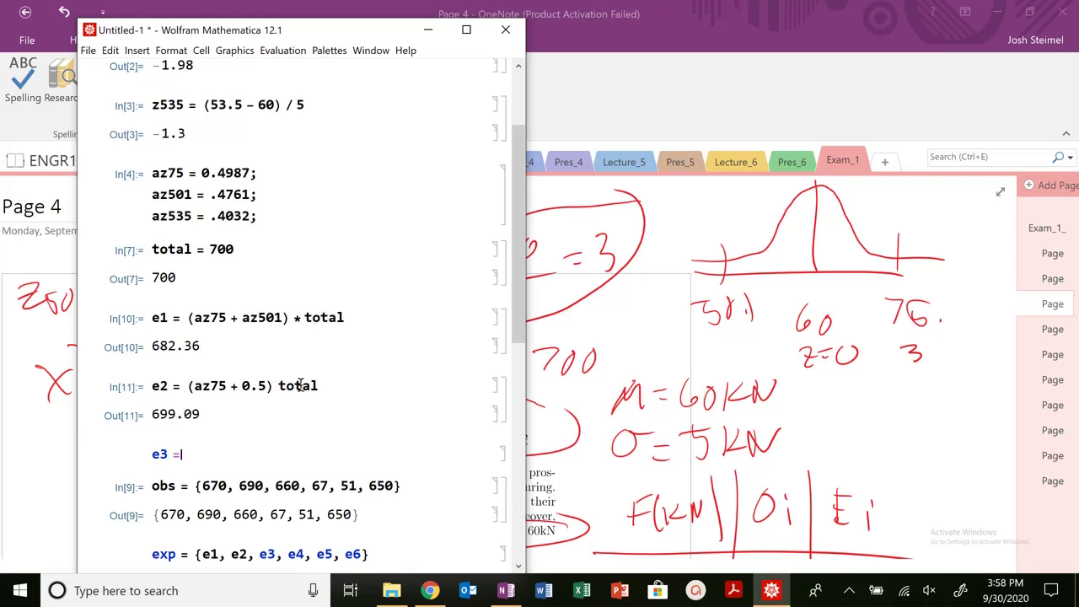
{"action": "left_click", "coordinate": [644, 345]}
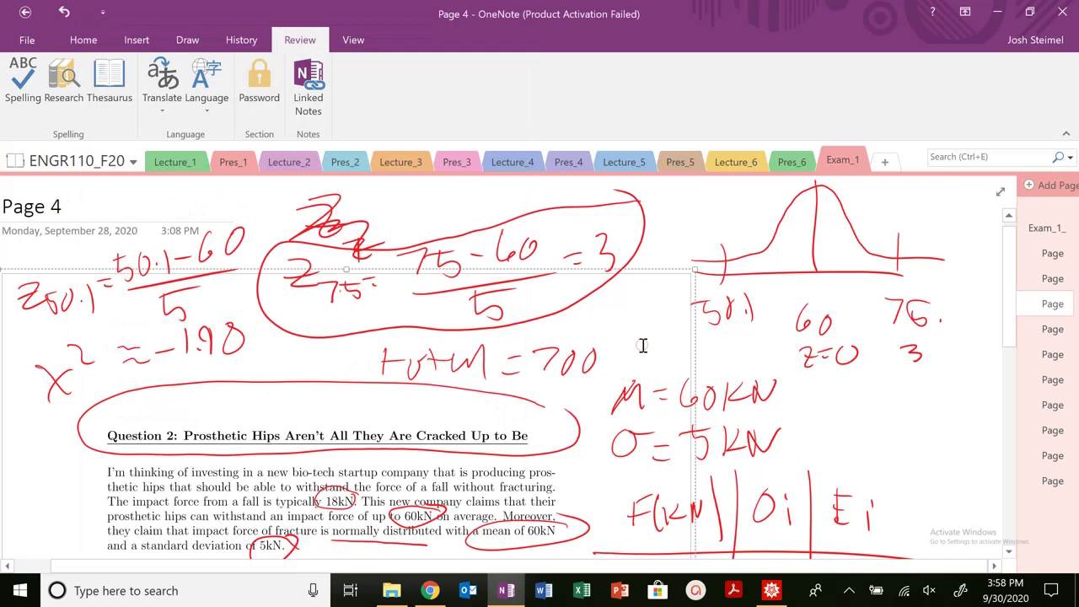
{"action": "scroll", "coordinate": [666, 346], "scroll_direction": "down", "scroll_amount": 3}
{"action": "scroll", "coordinate": [708, 388], "scroll_direction": "down", "scroll_amount": 3}
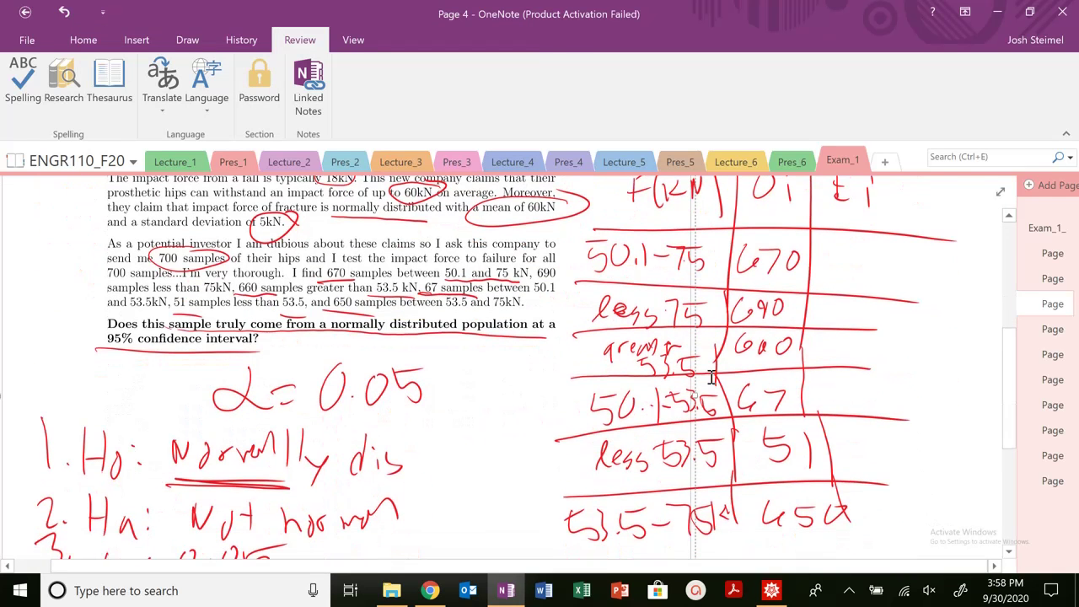
{"action": "scroll", "coordinate": [717, 371], "scroll_direction": "up", "scroll_amount": 6}
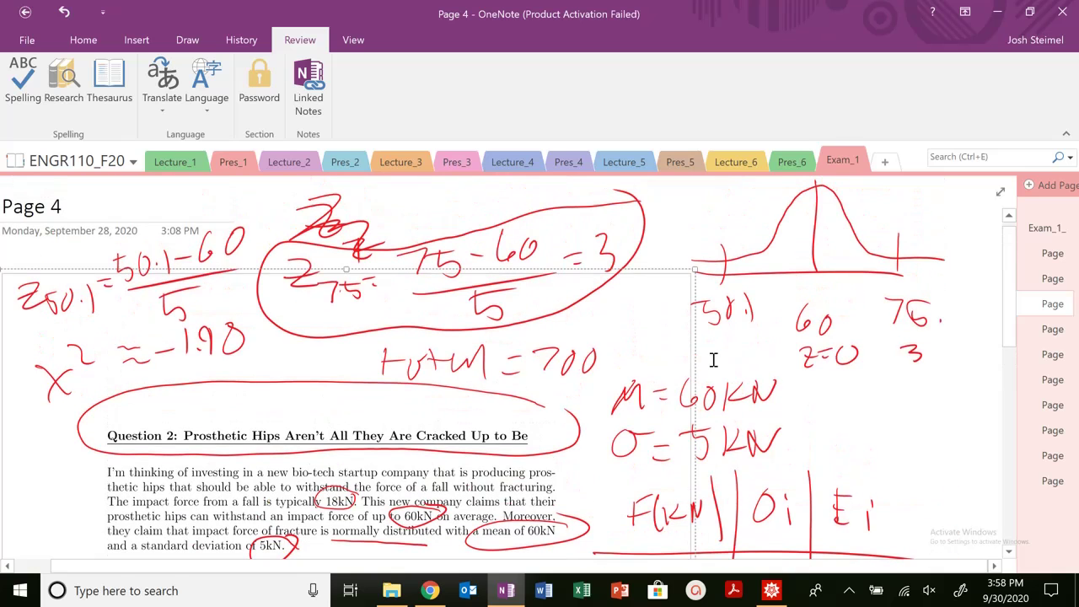
{"action": "scroll", "coordinate": [734, 322], "scroll_direction": "down", "scroll_amount": 2}
{"action": "scroll", "coordinate": [733, 322], "scroll_direction": "up", "scroll_amount": 2}
{"action": "mouse_move", "coordinate": [762, 241]}
{"action": "left_mouse_down"}
{"action": "mouse_move", "coordinate": [764, 312]}
{"action": "mouse_move", "coordinate": [805, 305]}
{"action": "mouse_move", "coordinate": [800, 313]}
{"action": "left_mouse_up"}
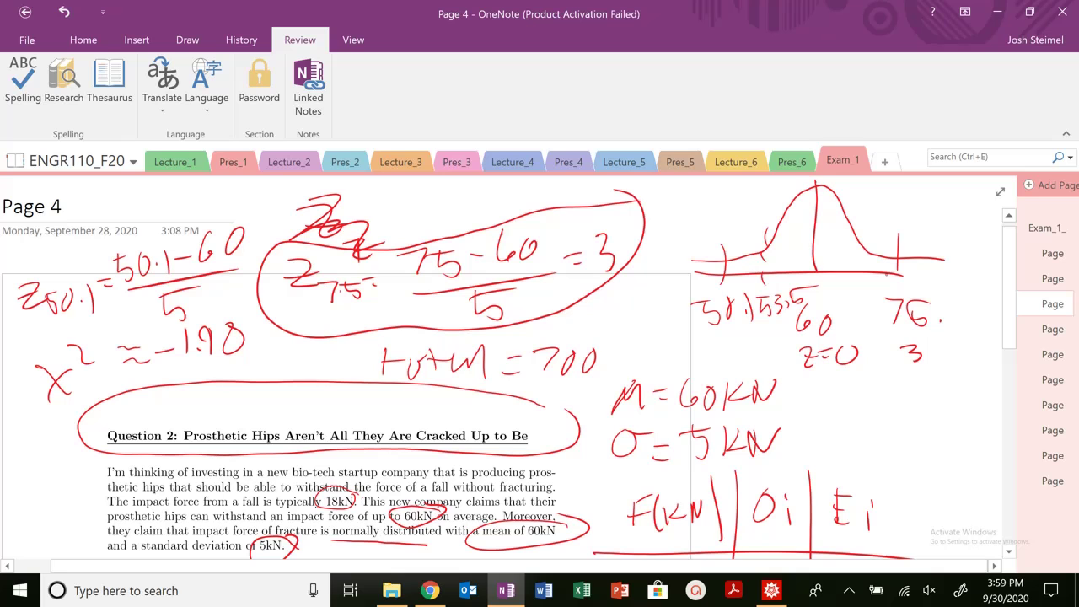
{"action": "scroll", "coordinate": [813, 270], "scroll_direction": "down", "scroll_amount": 2}
{"action": "scroll", "coordinate": [814, 270], "scroll_direction": "up", "scroll_amount": 2}
Switch to Mathematica, complete the e3 line as (az535 + 0.5) total, and evaluate the cell.
{"action": "left_click", "coordinate": [771, 591]}
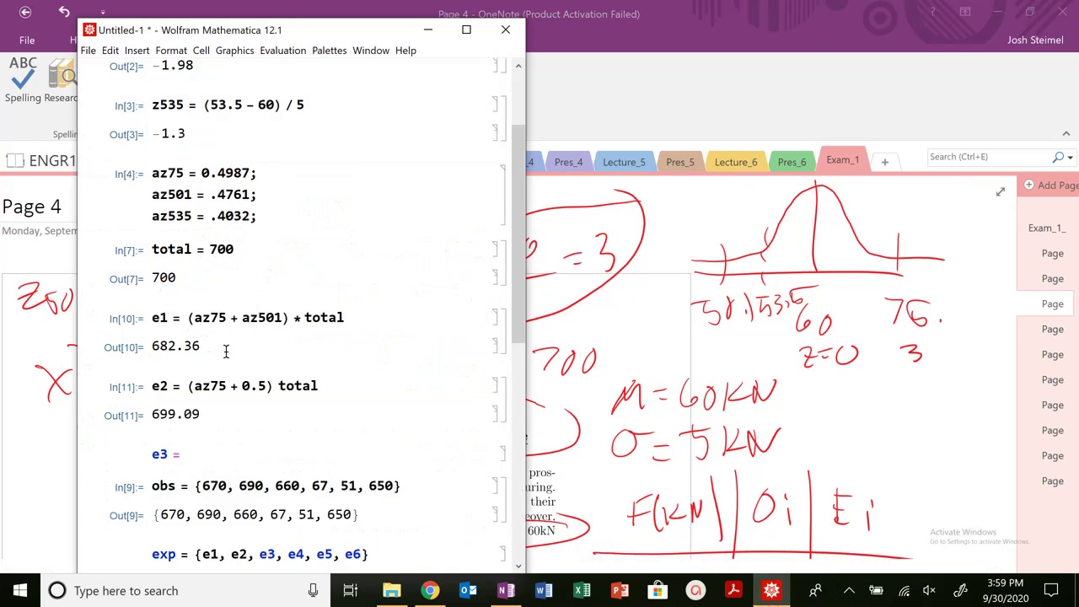
{"action": "scroll", "coordinate": [226, 352], "scroll_direction": "down", "scroll_amount": 3}
{"action": "type", "text": "("}
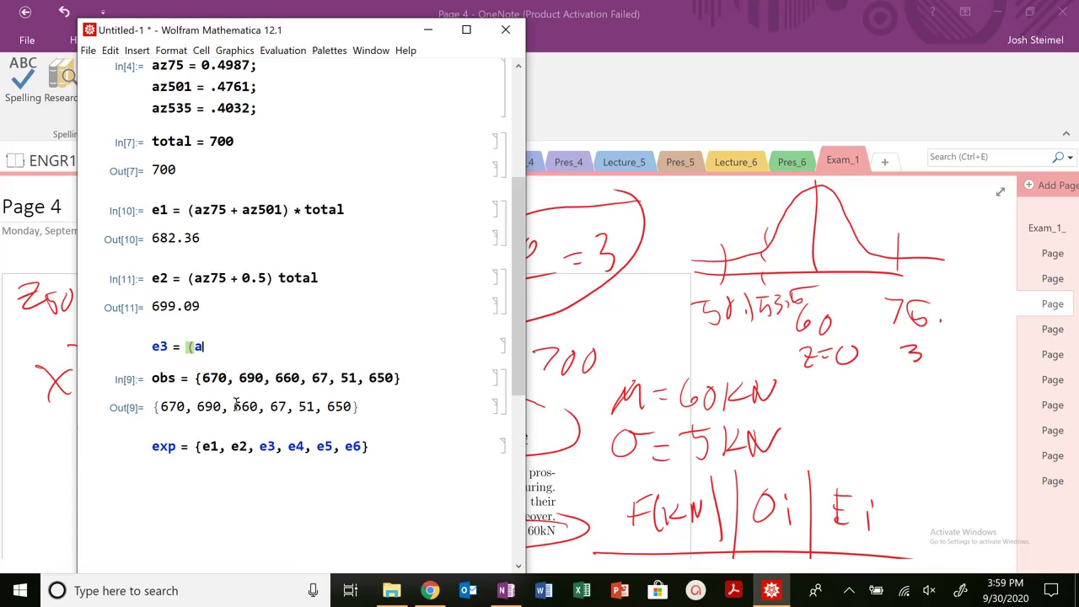
{"action": "type", "text": "az53"}
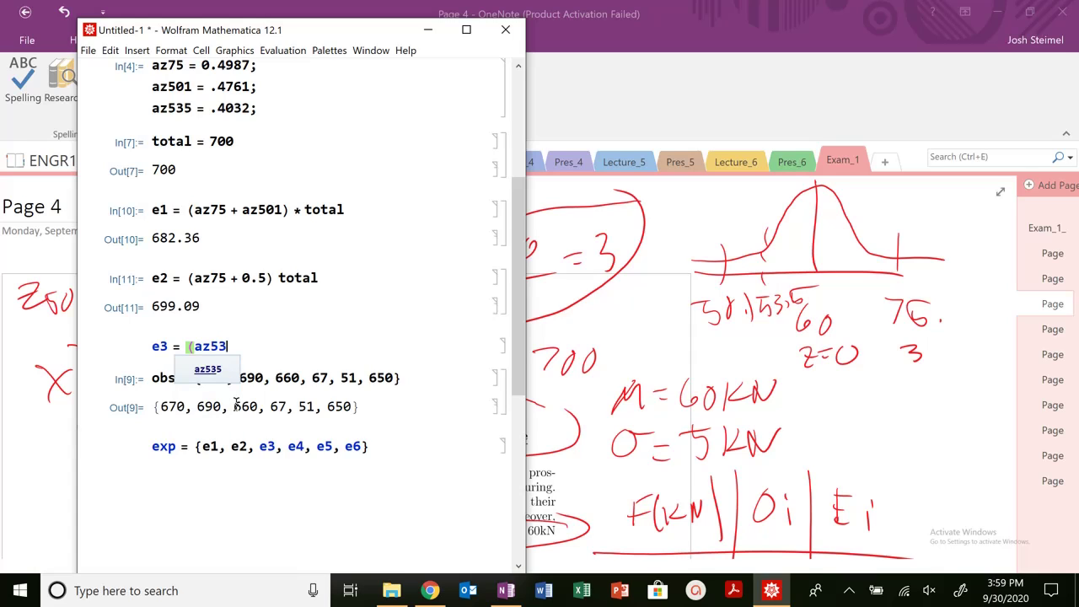
{"action": "type", "text": "5"}
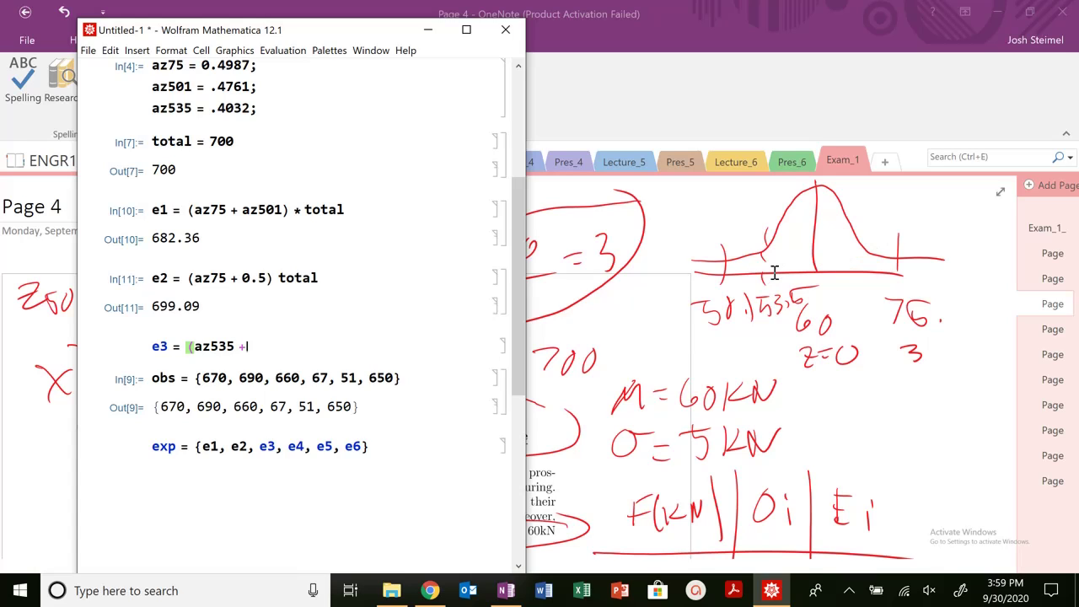
{"action": "type", "text": "+ 0.5) total"}
{"action": "key", "text": "shift+Return"}
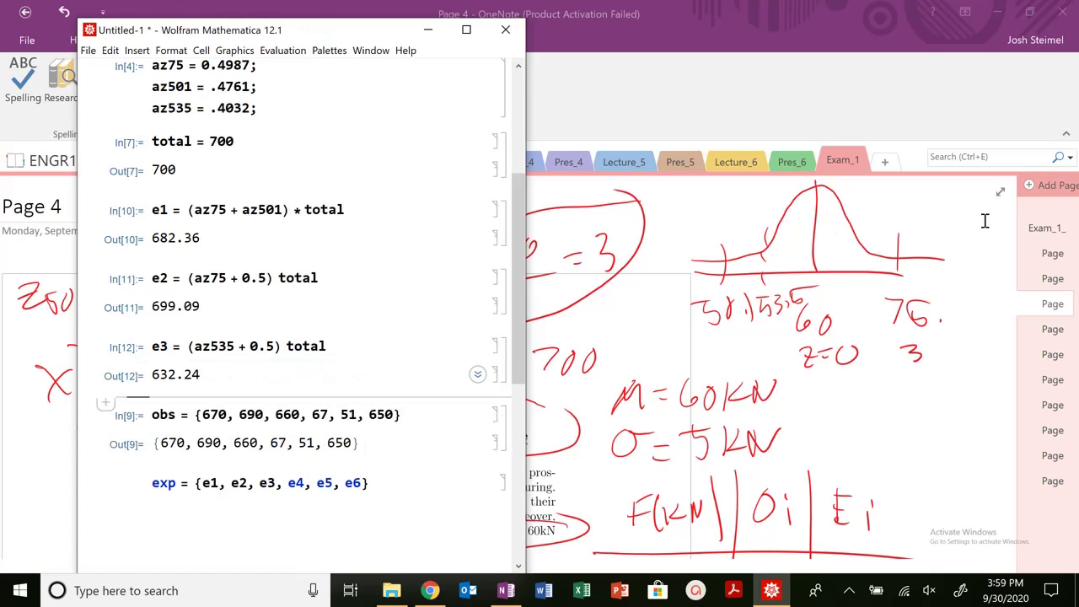
Start an e4 = line, check the 50.1–53.5 range in OneNote, and shade and bracket that interval on the normal curve.
{"action": "scroll", "coordinate": [867, 354], "scroll_direction": "down", "scroll_amount": 5}
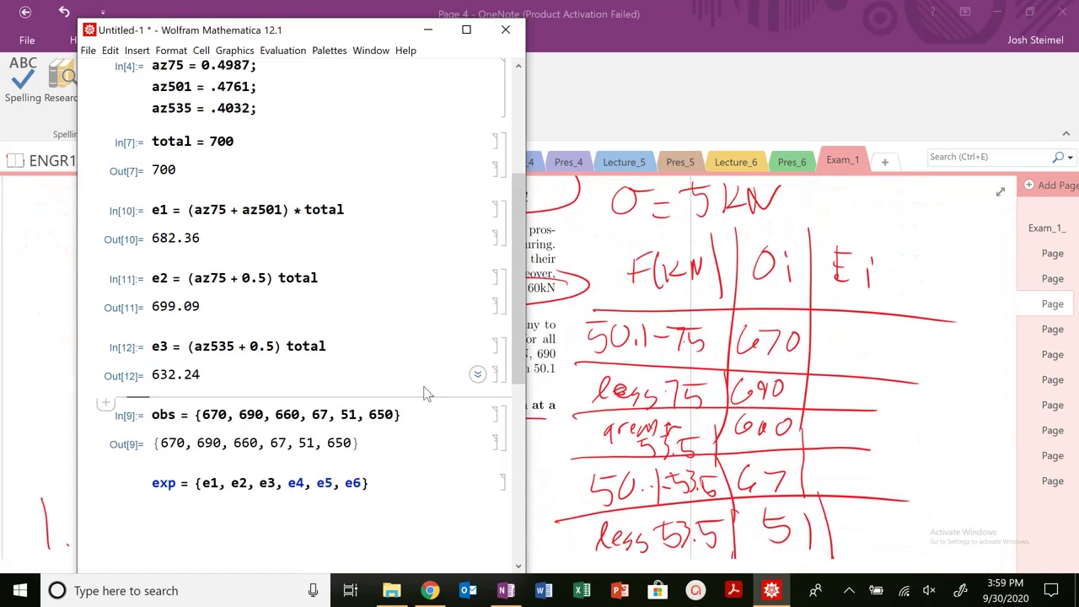
{"action": "type", "text": "e4 ="}
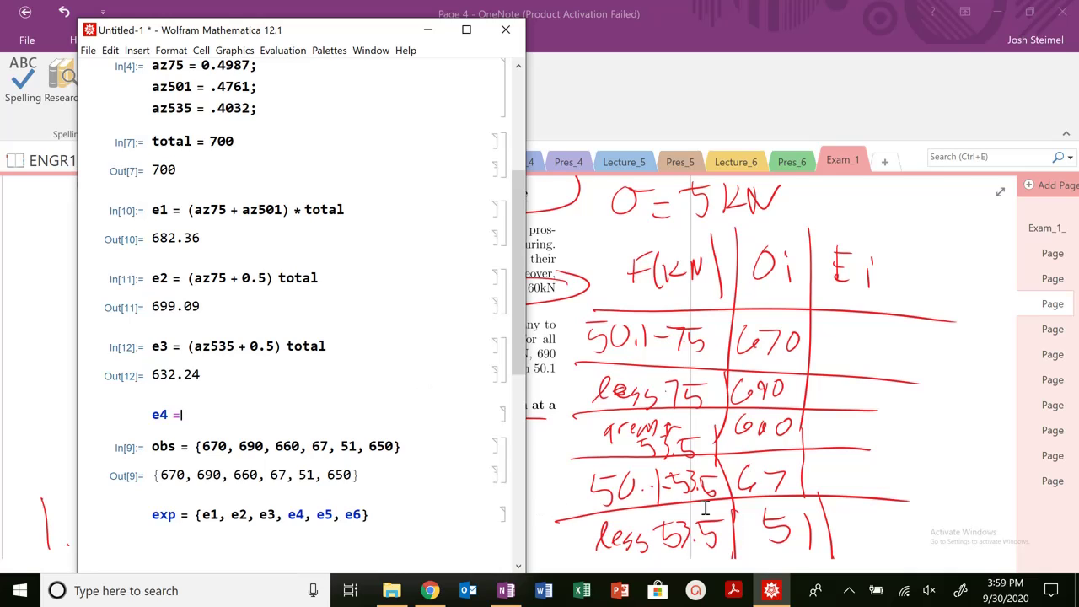
{"action": "scroll", "coordinate": [719, 494], "scroll_direction": "up", "scroll_amount": 5}
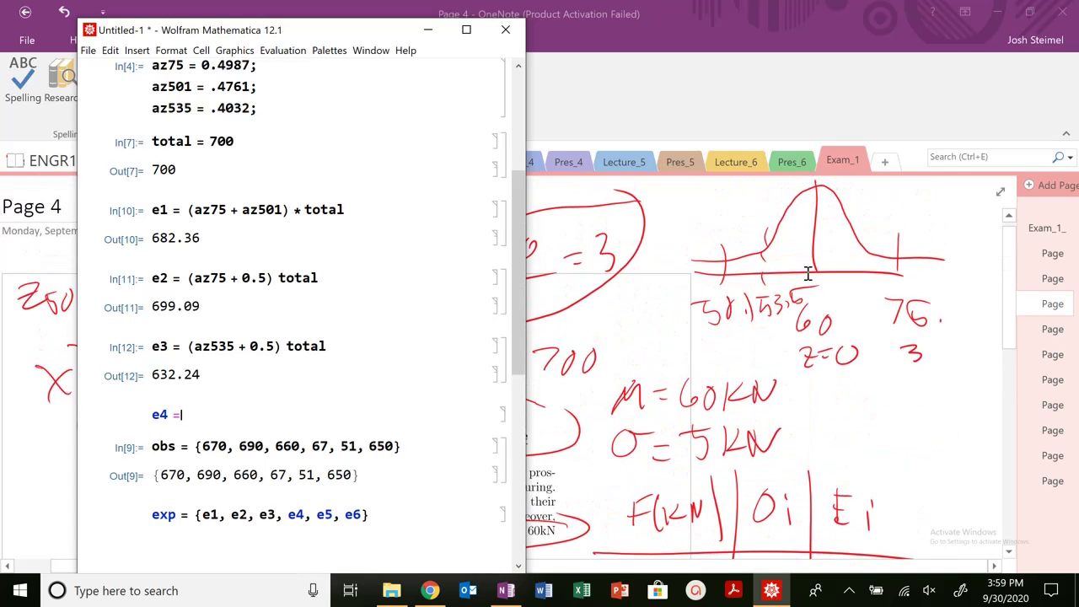
{"action": "left_click", "coordinate": [750, 258]}
{"action": "left_click_drag", "start_coordinate": [732, 270], "coordinate": [757, 265]}
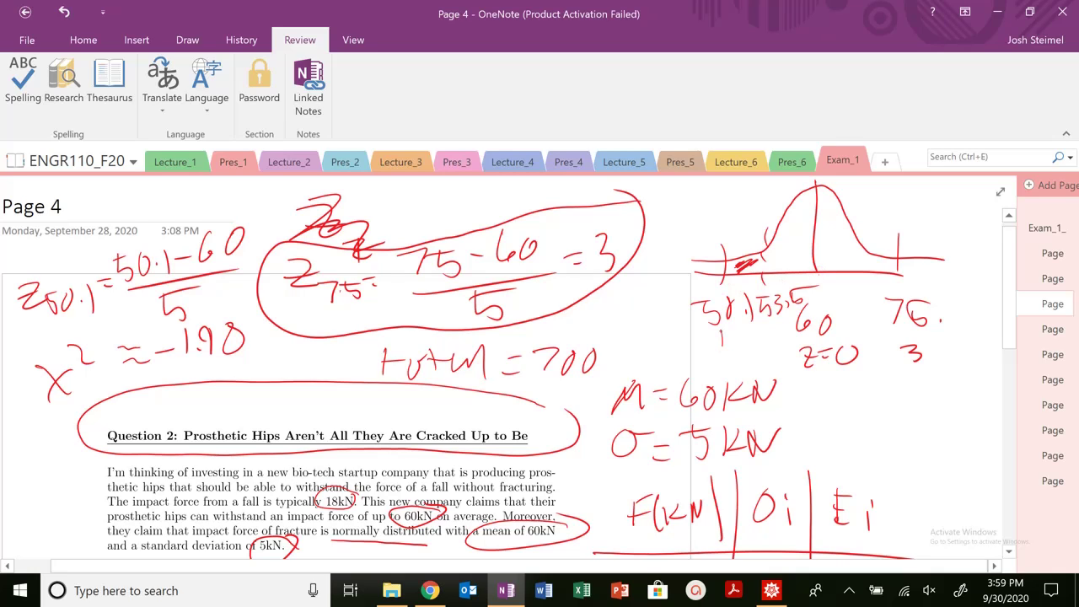
{"action": "left_click_drag", "start_coordinate": [721, 344], "coordinate": [773, 358]}
Switch to Mathematica, complete the e4 line as (az501 - az535) total, and evaluate the cell.
{"action": "left_click", "coordinate": [772, 590]}
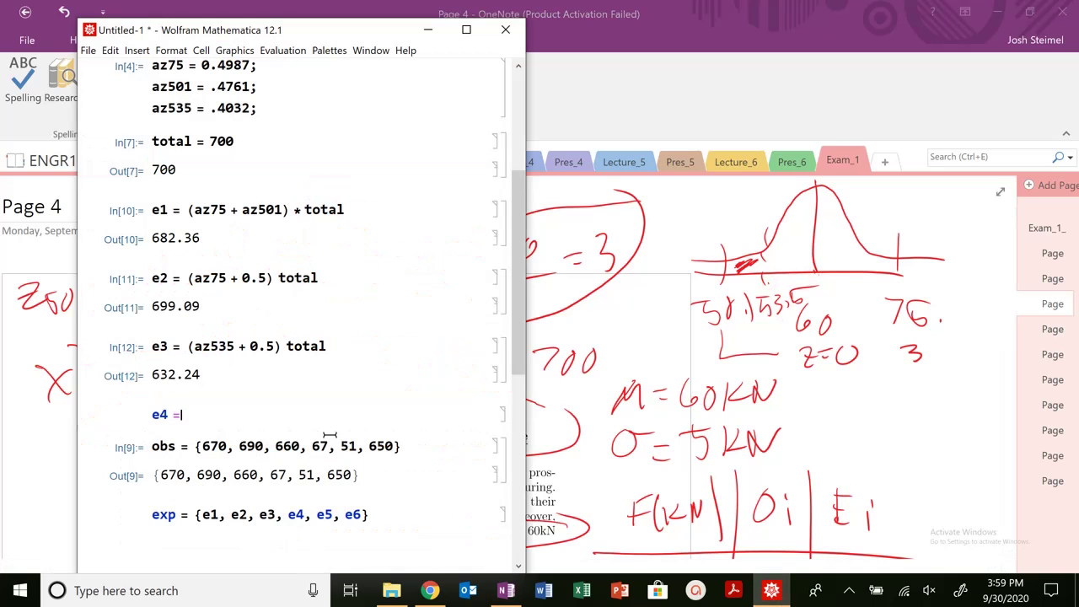
{"action": "type", "text": "(zz50"}
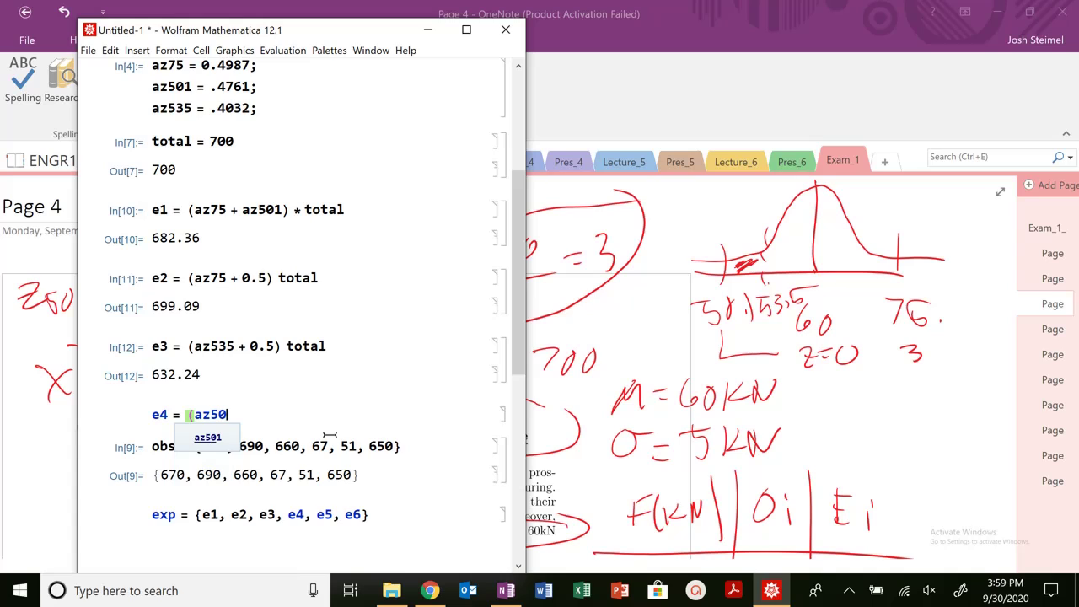
{"action": "type", "text": "1-az"}
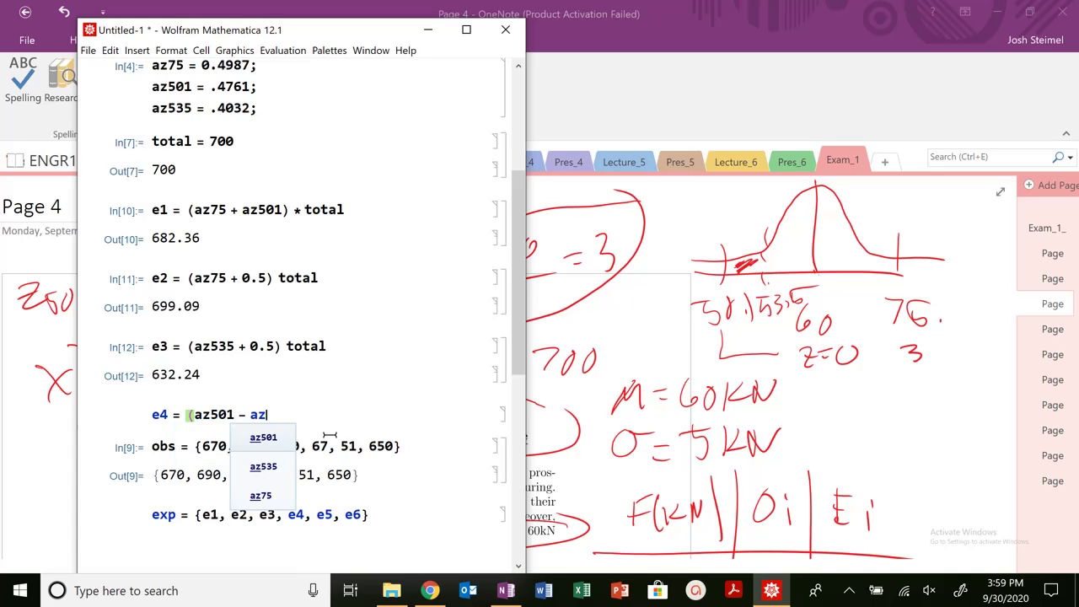
{"action": "type", "text": "535) to"}
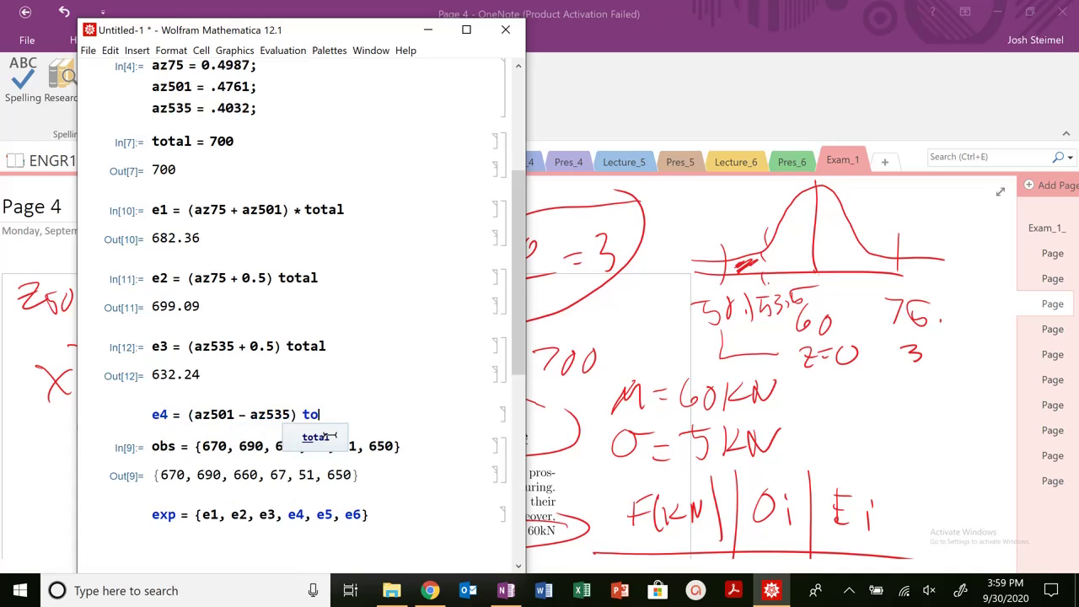
{"action": "type", "text": "tal"}
{"action": "key", "text": "shift+Return"}
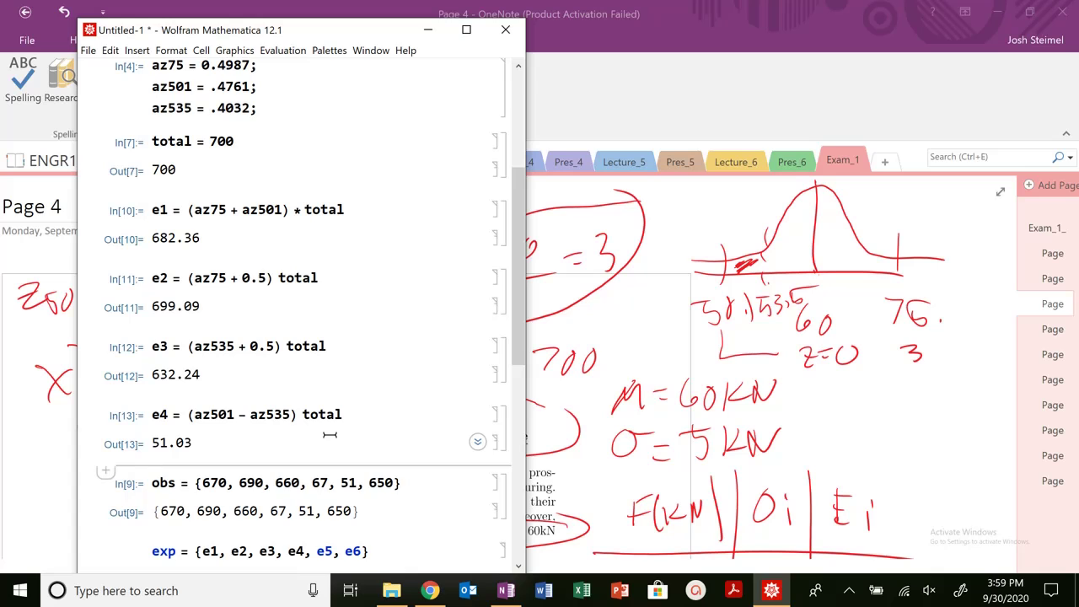
Check the less-than-53.5 range against the normal curve, enter e5 = (0.5 - az535), and evaluate the cell.
{"action": "type", "text": "e5 ="}
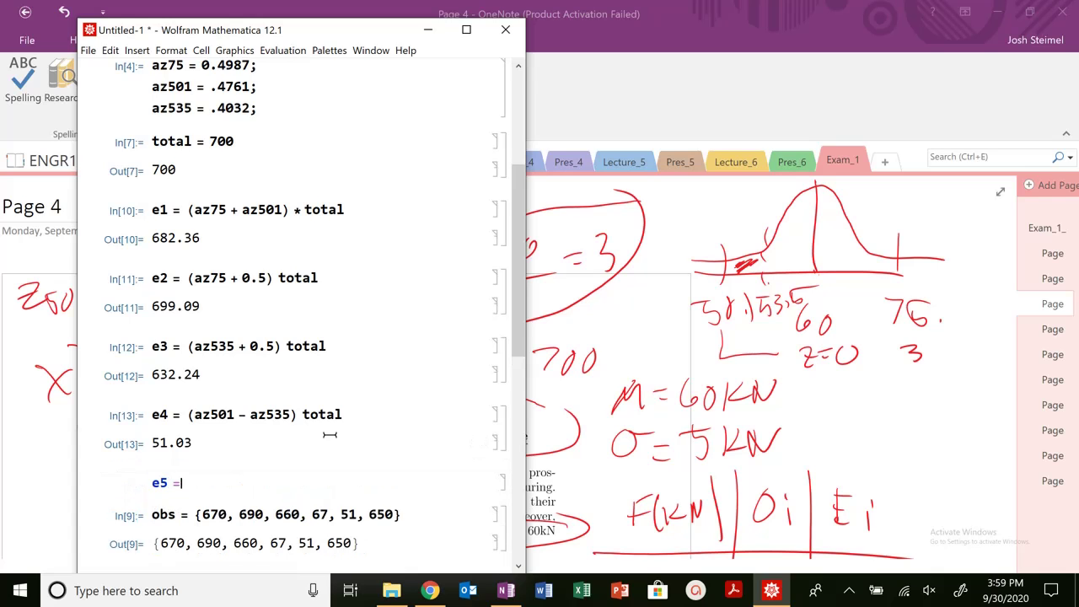
{"action": "scroll", "coordinate": [754, 379], "scroll_direction": "down", "scroll_amount": 5}
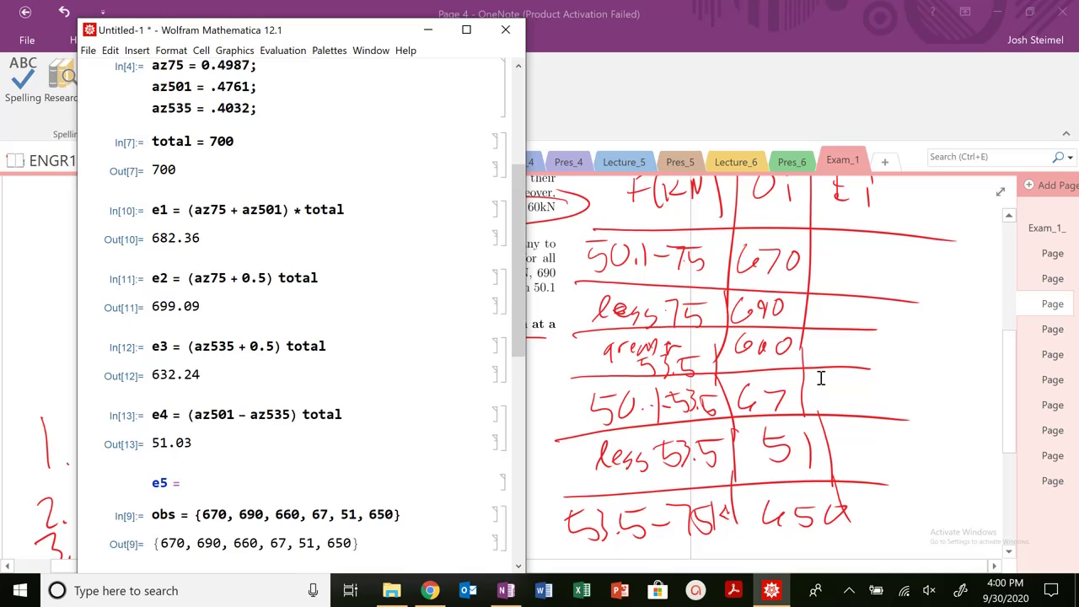
{"action": "scroll", "coordinate": [821, 379], "scroll_direction": "up", "scroll_amount": 5}
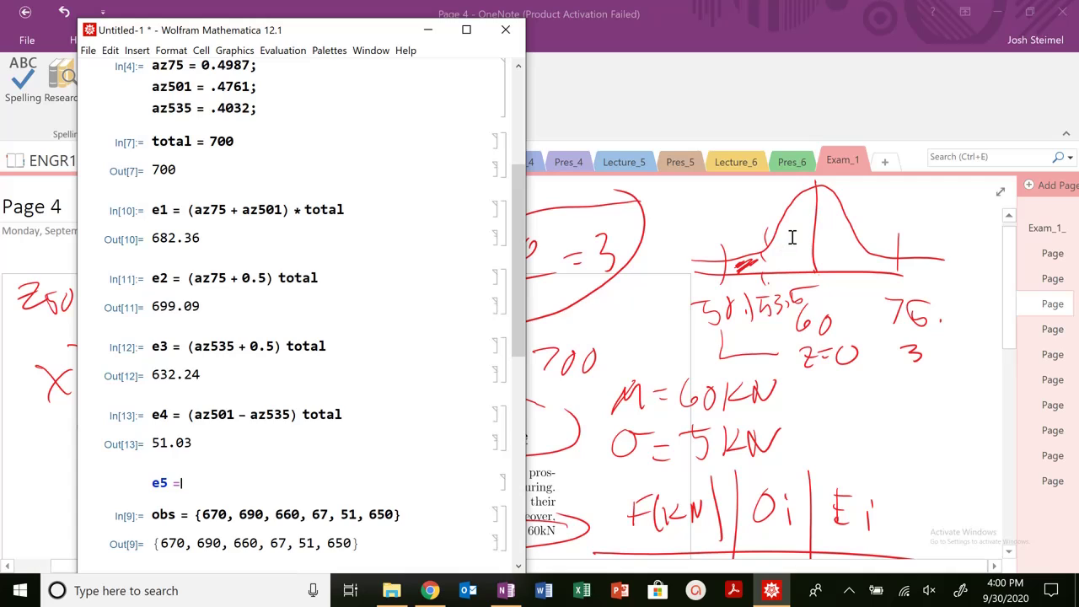
{"action": "type", "text": "("}
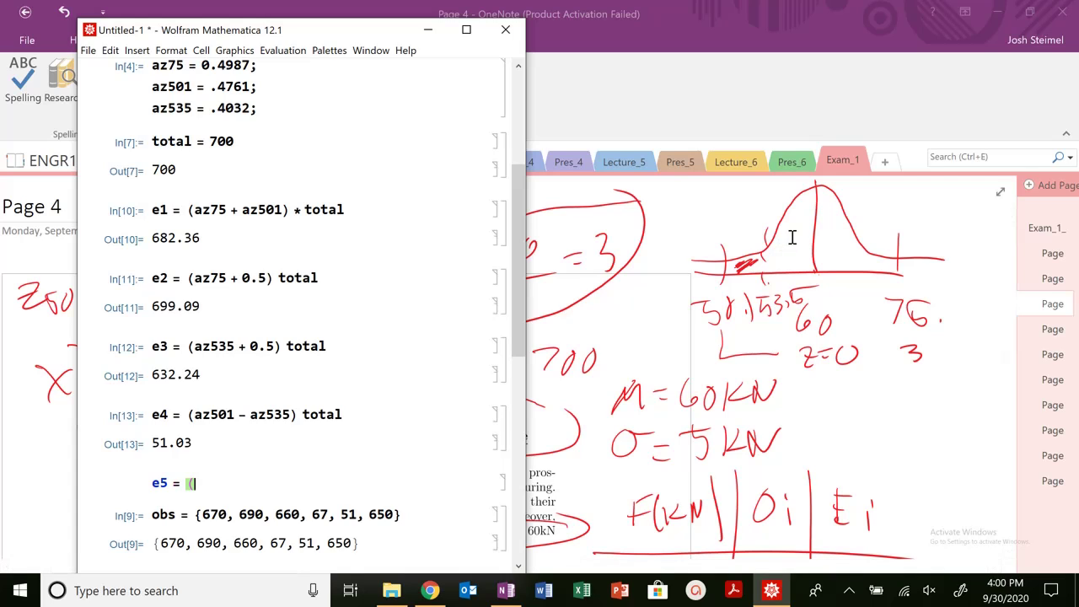
{"action": "type", "text": "0.5 - az535)"}
{"action": "key", "text": "shift+Return"}
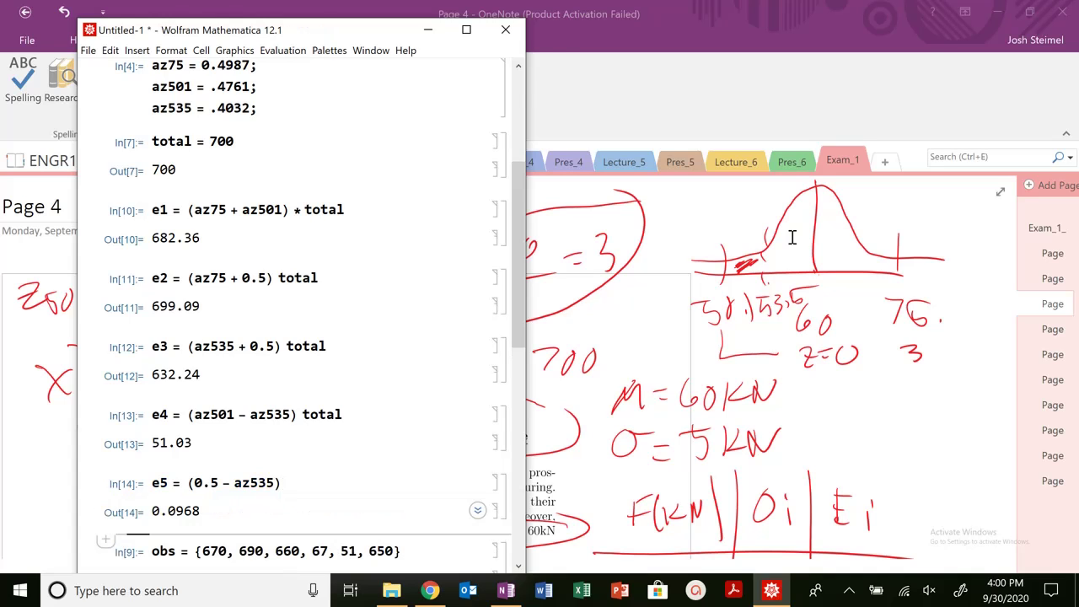
In OneNote, shade the tail below 53.5 on the normal curve and draw a line from the peak labelled 0.5.
{"action": "left_click", "coordinate": [793, 238]}
{"action": "left_click_drag", "start_coordinate": [737, 261], "coordinate": [705, 267]}
{"action": "mouse_move", "coordinate": [818, 186]}
{"action": "left_mouse_down"}
{"action": "mouse_move", "coordinate": [664, 192]}
{"action": "mouse_move", "coordinate": [684, 208]}
{"action": "mouse_move", "coordinate": [696, 188]}
{"action": "mouse_move", "coordinate": [693, 212]}
{"action": "left_mouse_up"}
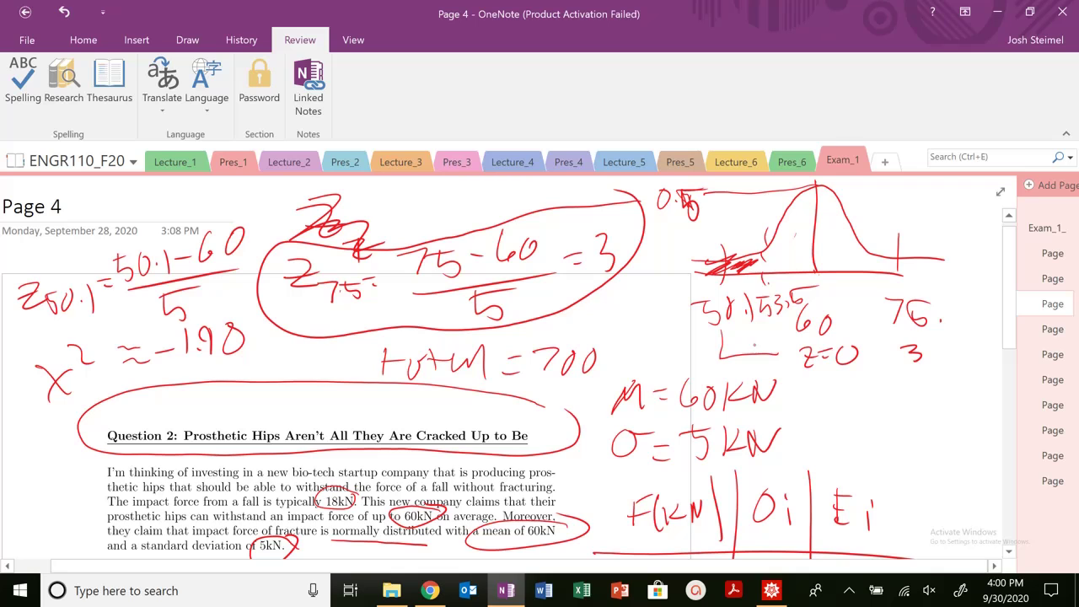
Switch to Mathematica, multiply the e5 expression by total, and re-evaluate the cell.
{"action": "left_click", "coordinate": [771, 590]}
{"action": "scroll", "coordinate": [301, 379], "scroll_direction": "down", "scroll_amount": 5}
{"action": "left_click", "coordinate": [287, 159]}
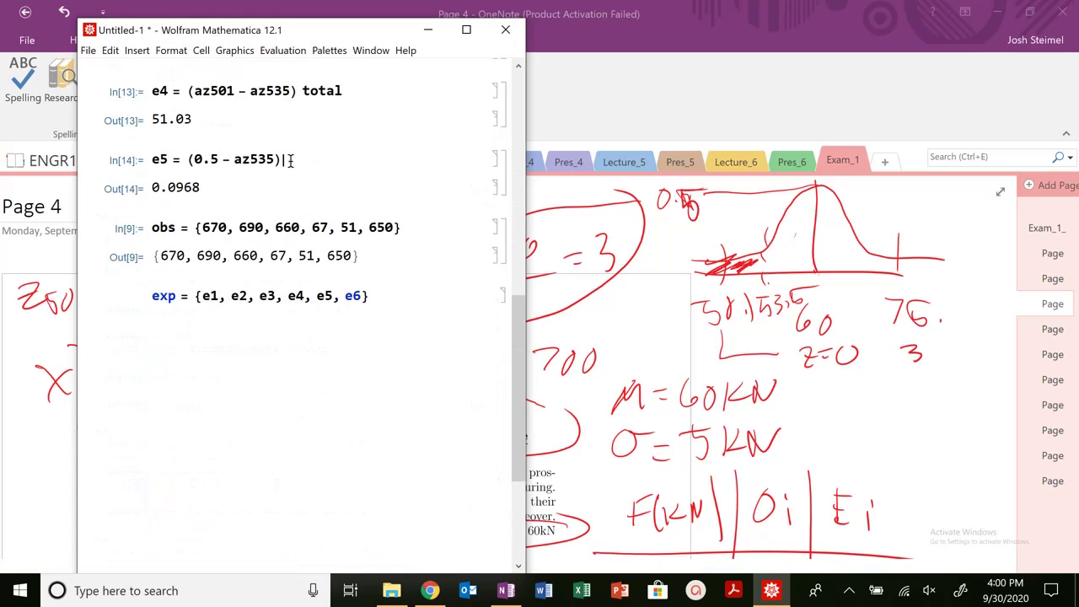
{"action": "type", "text": "total"}
{"action": "key", "text": "shift+Return"}
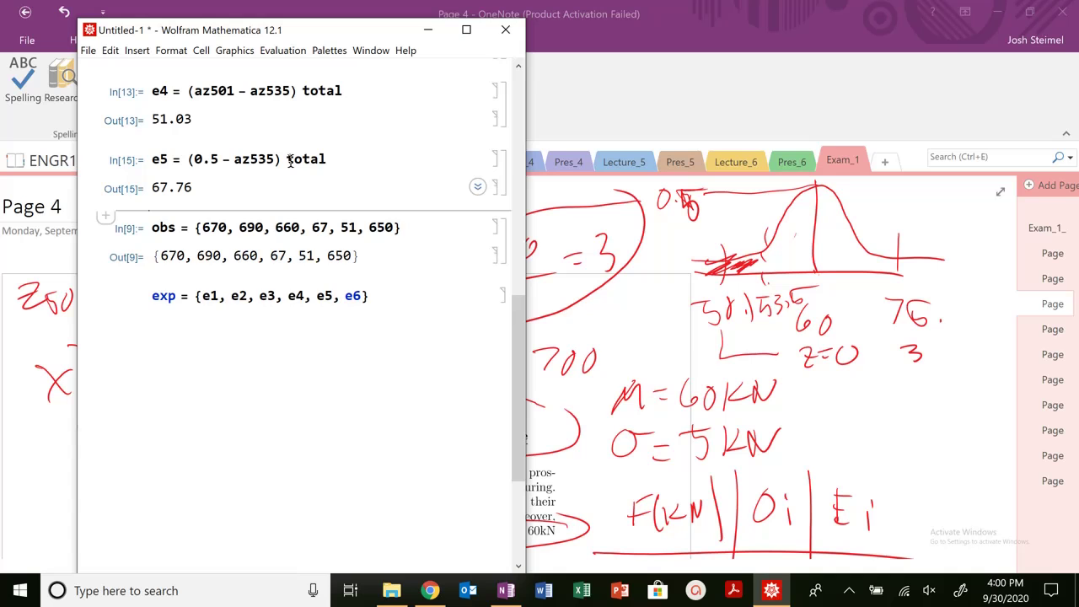
Check the 53.5–75 range against the normal curve, enter e6 = (az535 + az75) total, and evaluate the cell.
{"action": "type", "text": "e6 ="}
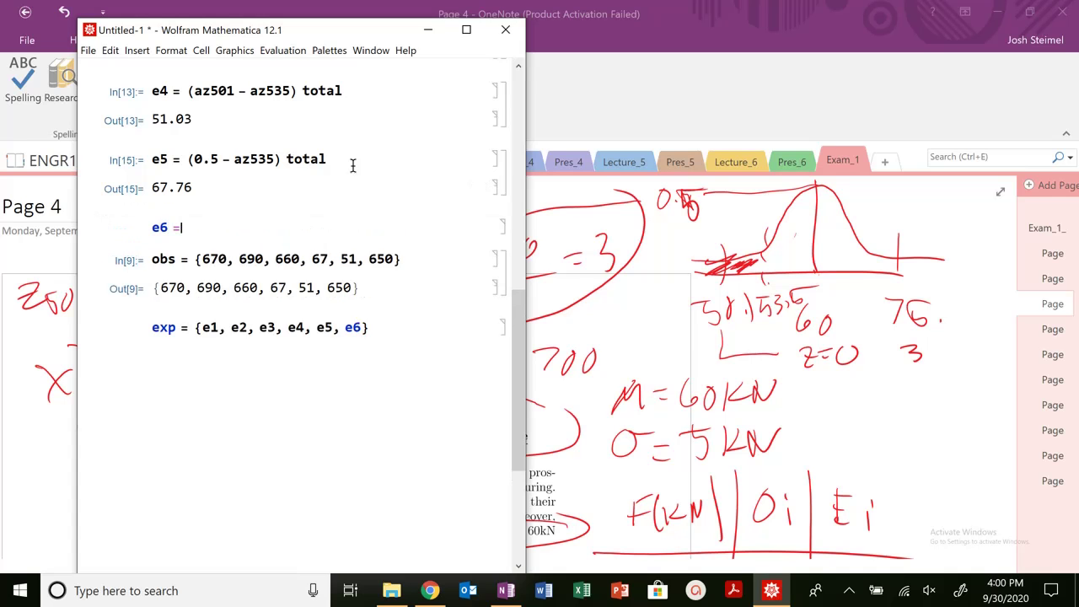
{"action": "scroll", "coordinate": [638, 323], "scroll_direction": "down", "scroll_amount": 3}
{"action": "scroll", "coordinate": [638, 323], "scroll_direction": "down", "scroll_amount": 6}
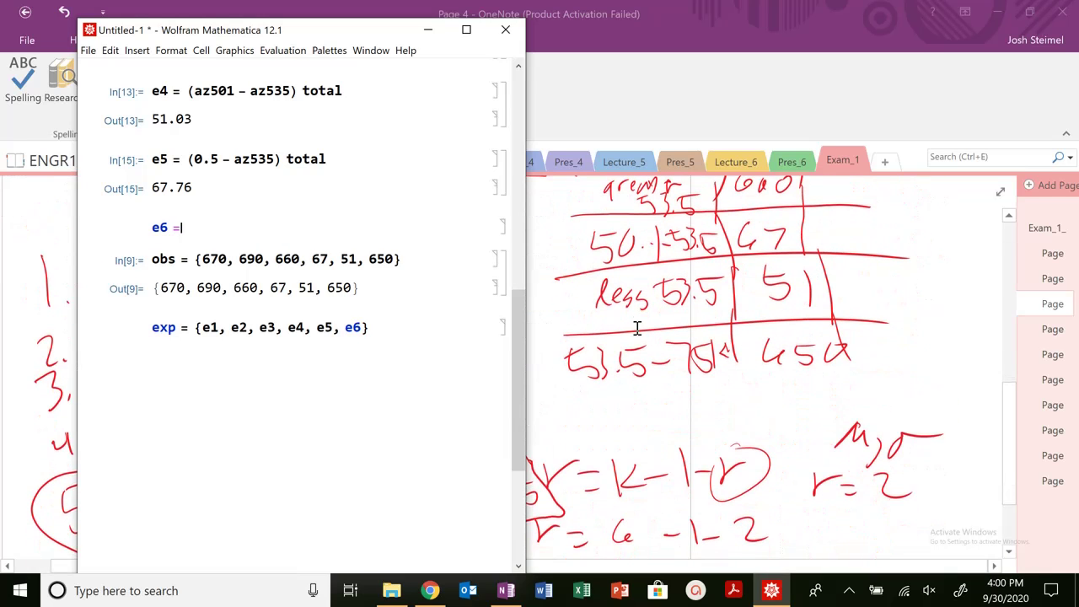
{"action": "scroll", "coordinate": [639, 323], "scroll_direction": "up", "scroll_amount": 10}
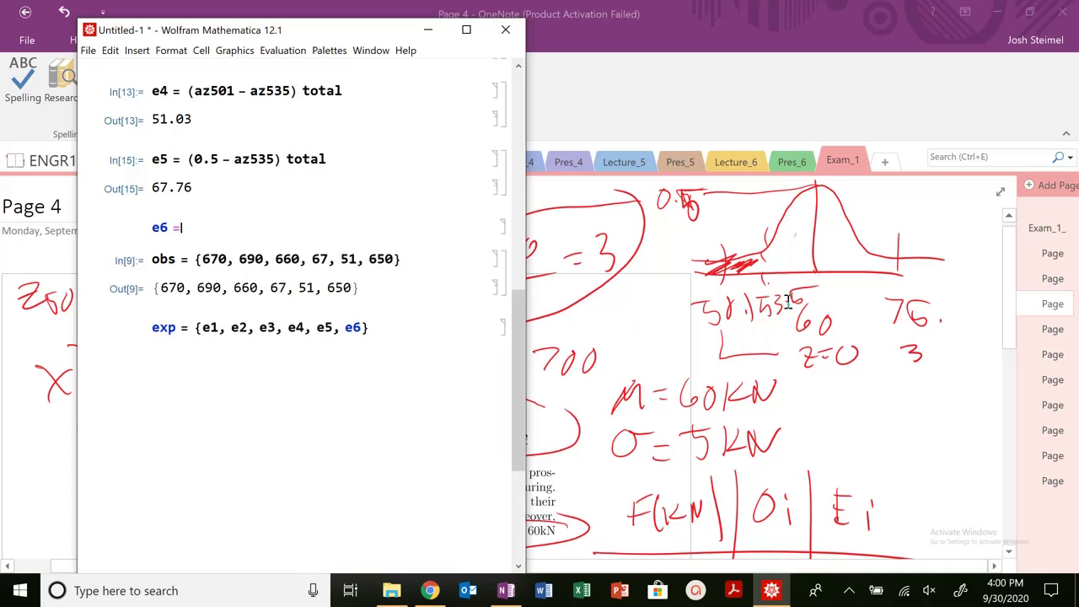
{"action": "type", "text": "("}
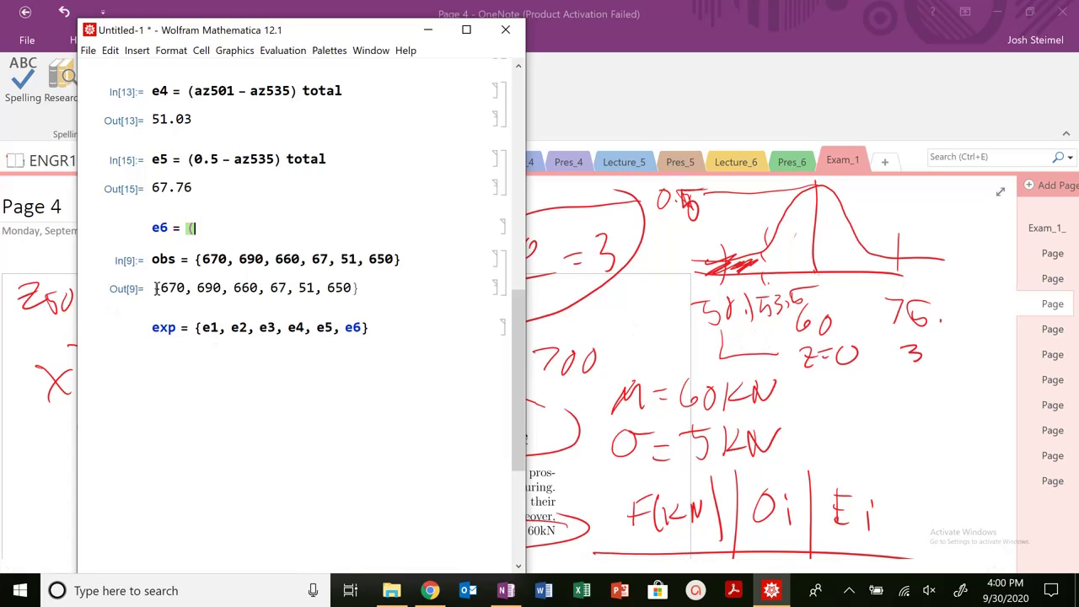
{"action": "type", "text": "az535 + az75) total"}
{"action": "key", "text": "shift+Return"}
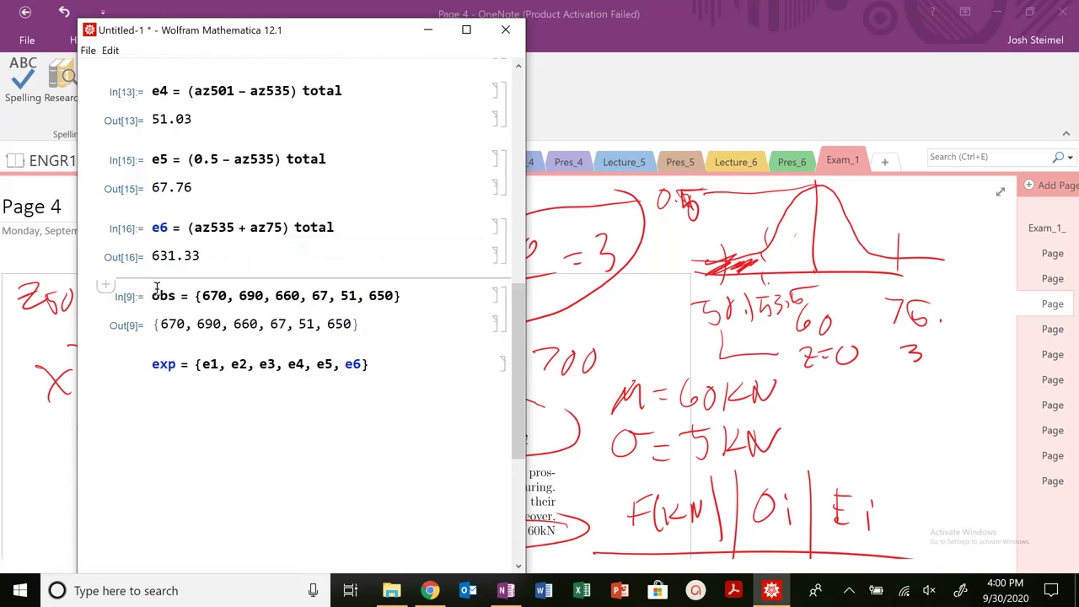
Re-evaluate the obs list and evaluate the exp list of e1 through e6.
{"action": "left_click", "coordinate": [265, 302]}
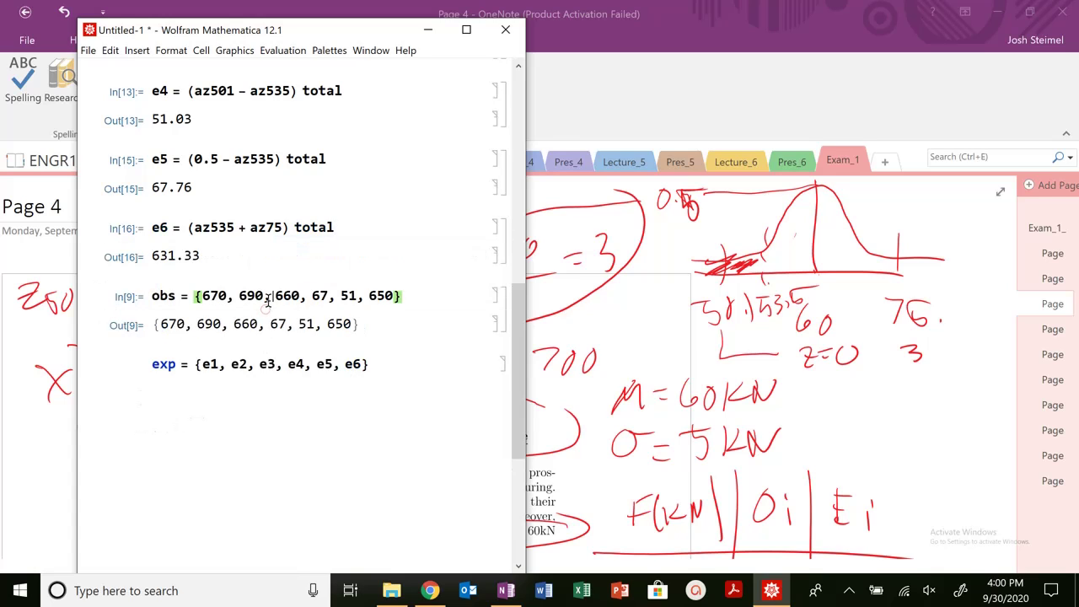
{"action": "key", "text": "shift+Return"}
{"action": "left_click", "coordinate": [216, 365]}
{"action": "key", "text": "shift+Return"}
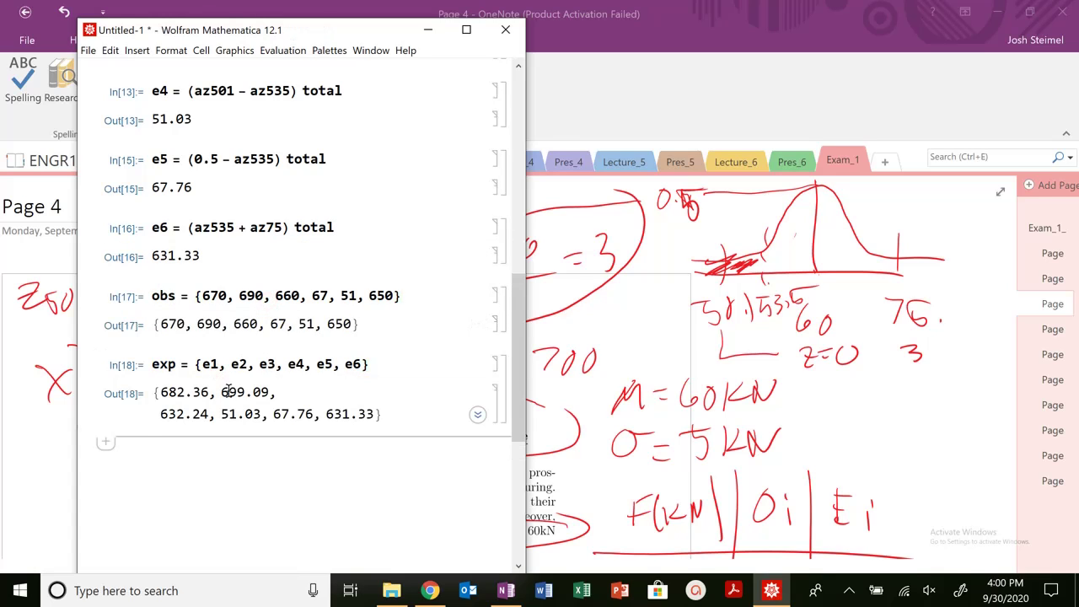
Begin a new Table expression below the exp list with the difference (obs[[i]] - exp[[i]]) and an exponent operator.
{"action": "left_click", "coordinate": [240, 490]}
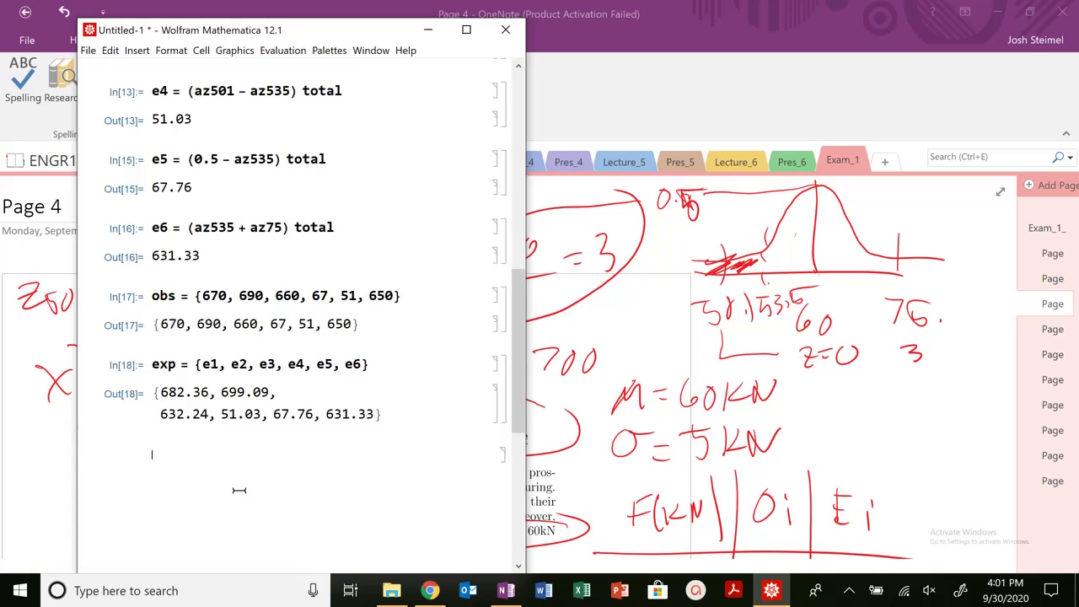
{"action": "type", "text": "Table[(("}
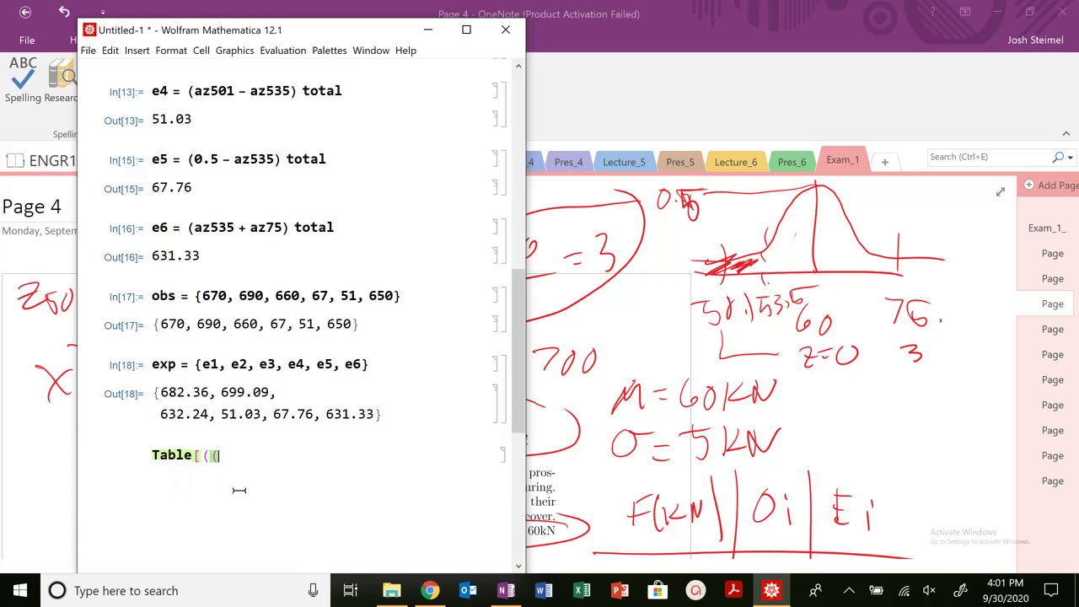
{"action": "type", "text": "obs[[i"}
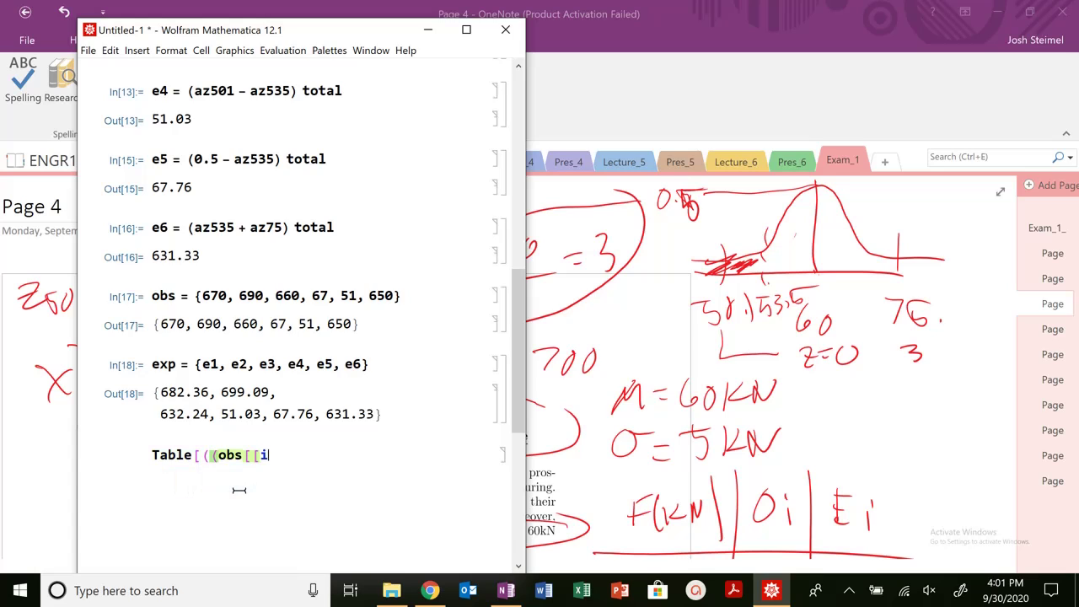
{"action": "type", "text": "]] - exp["}
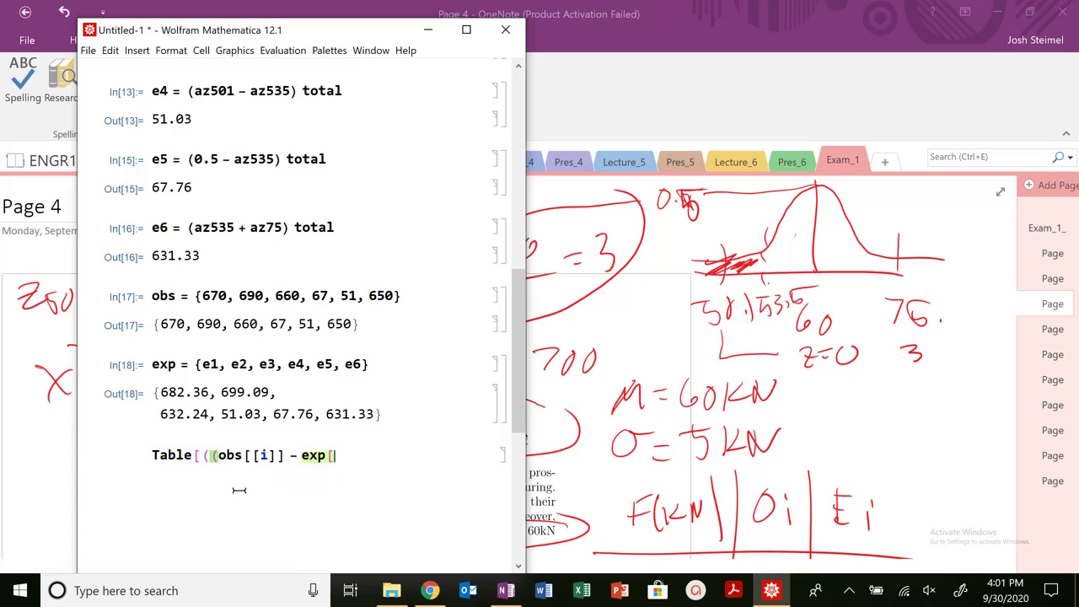
{"action": "type", "text": "ii]])"}
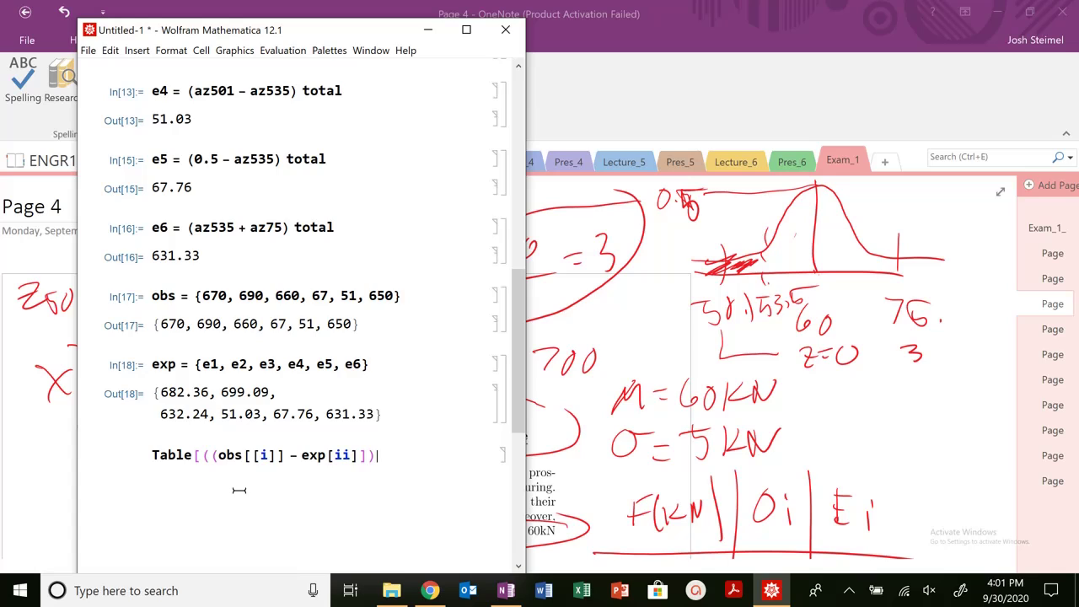
{"action": "key", "text": "BackSpace"}
{"action": "key", "text": "BackSpace"}
{"action": "key", "text": "BackSpace"}
{"action": "key", "text": "BackSpace"}
{"action": "key", "text": "BackSpace"}
{"action": "key", "text": "BackSpace"}
{"action": "type", "text": "[["}
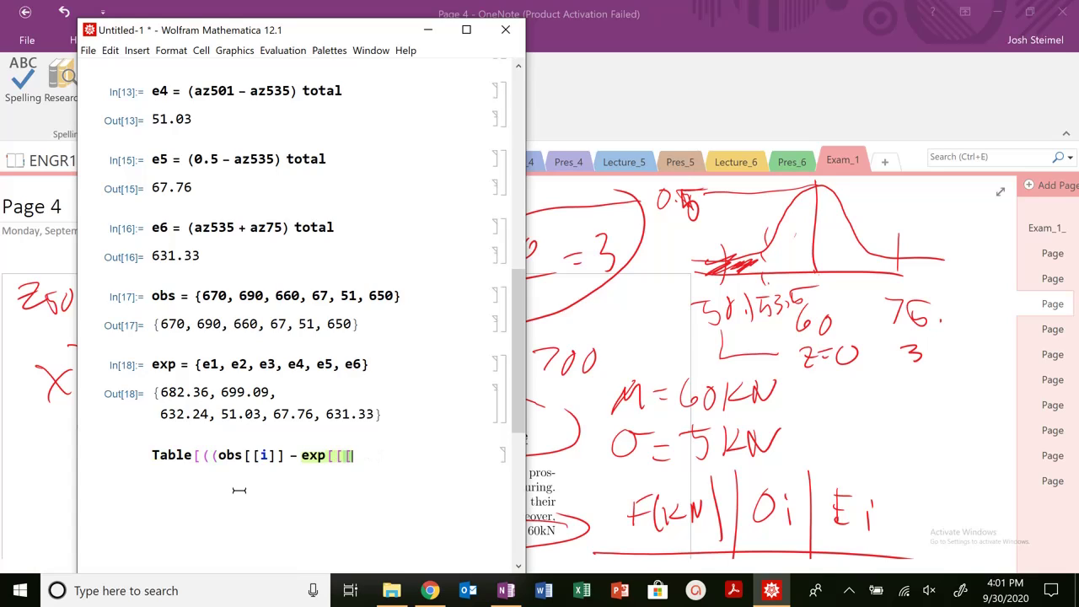
{"action": "type", "text": "i]]"}
{"action": "key", "text": "BackSpace"}
{"action": "key", "text": "BackSpace"}
{"action": "key", "text": "BackSpace"}
{"action": "key", "text": "BackSpace"}
{"action": "type", "text": "[i]])^"}
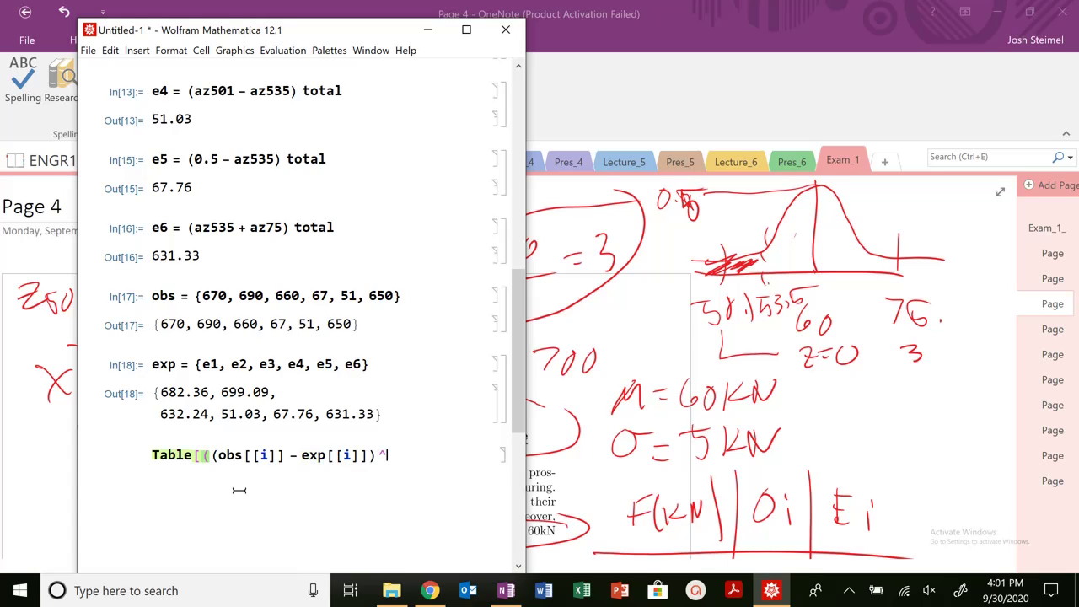
Complete the table as ((obs[[i]] - exp[[i]])^2)/exp[[i]] over {i, 1, Length[obs]} and evaluate it.
{"action": "type", "text": "2) / exp[ii[]]"}
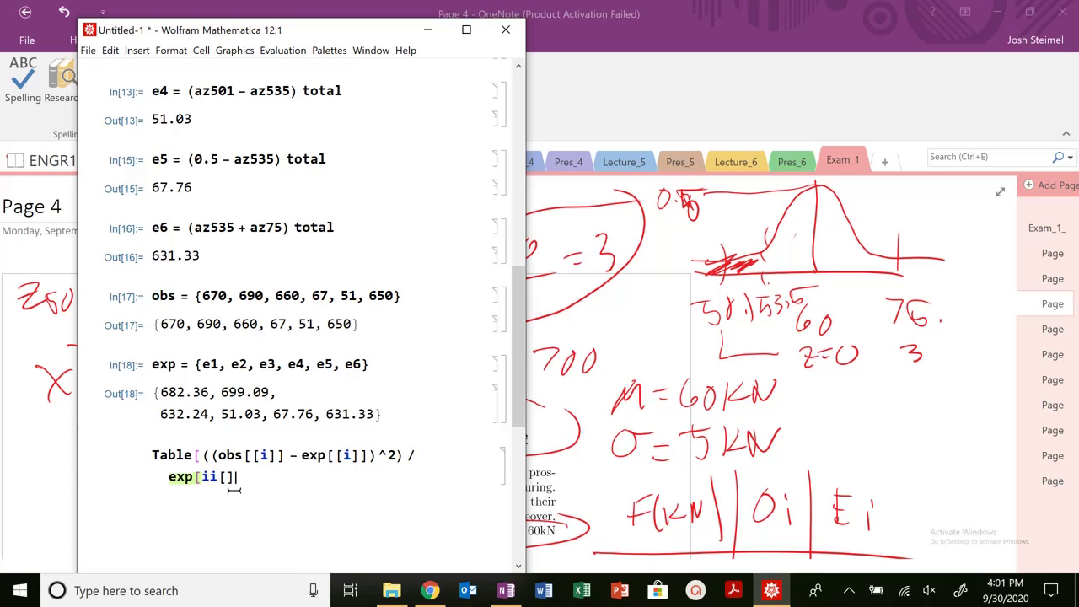
{"action": "key", "text": "BackSpace"}
{"action": "key", "text": "BackSpace"}
{"action": "key", "text": "BackSpace"}
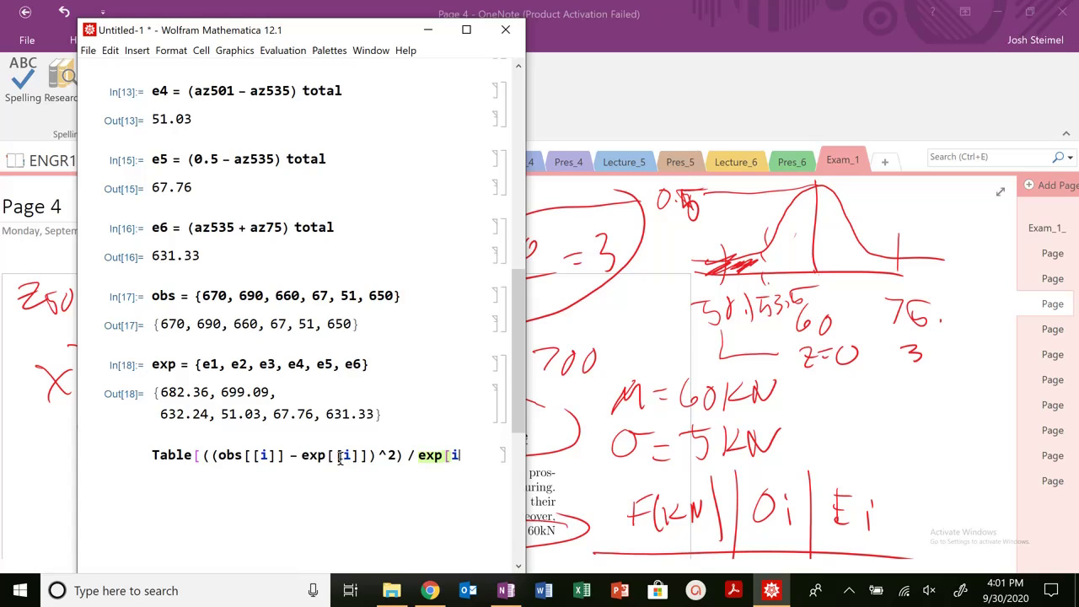
{"action": "key", "text": "BackSpace"}
{"action": "type", "text": "[i]]"}
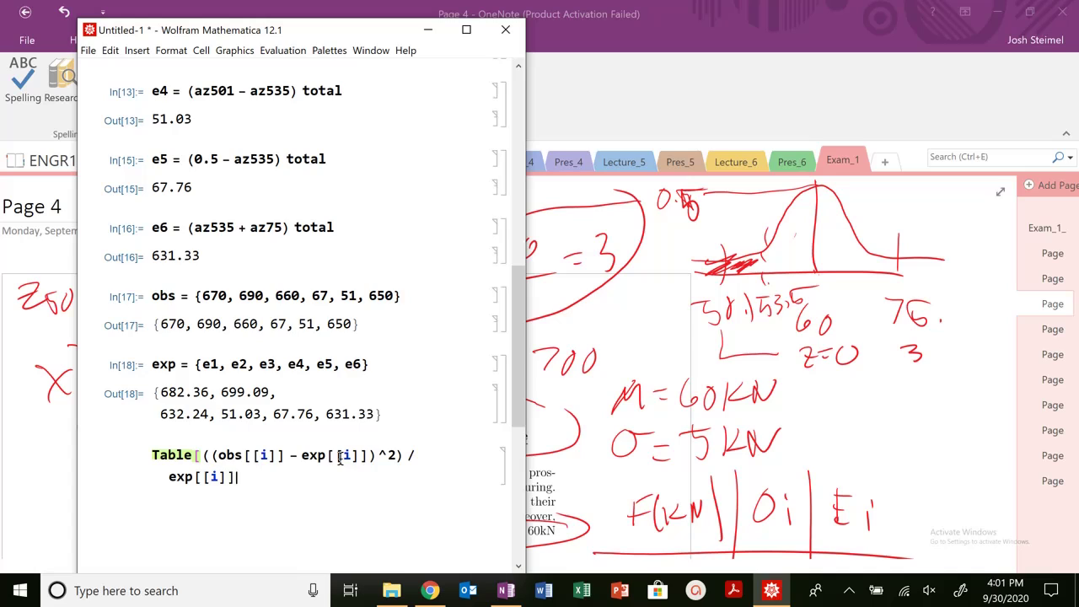
{"action": "type", "text": ", {i, 1, Length[obs]}"}
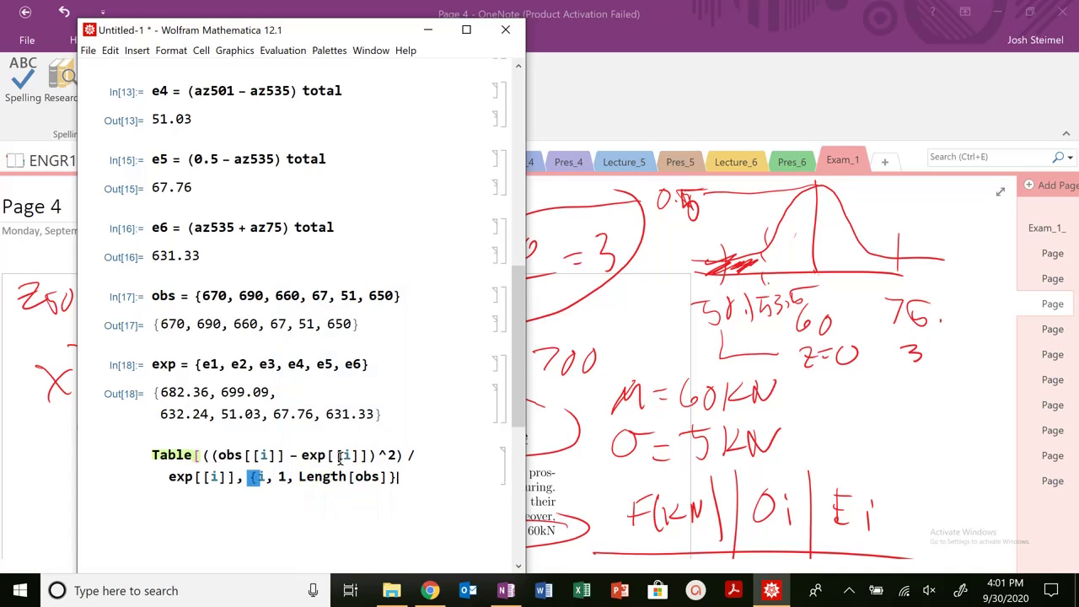
{"action": "key", "text": "shift+Return"}
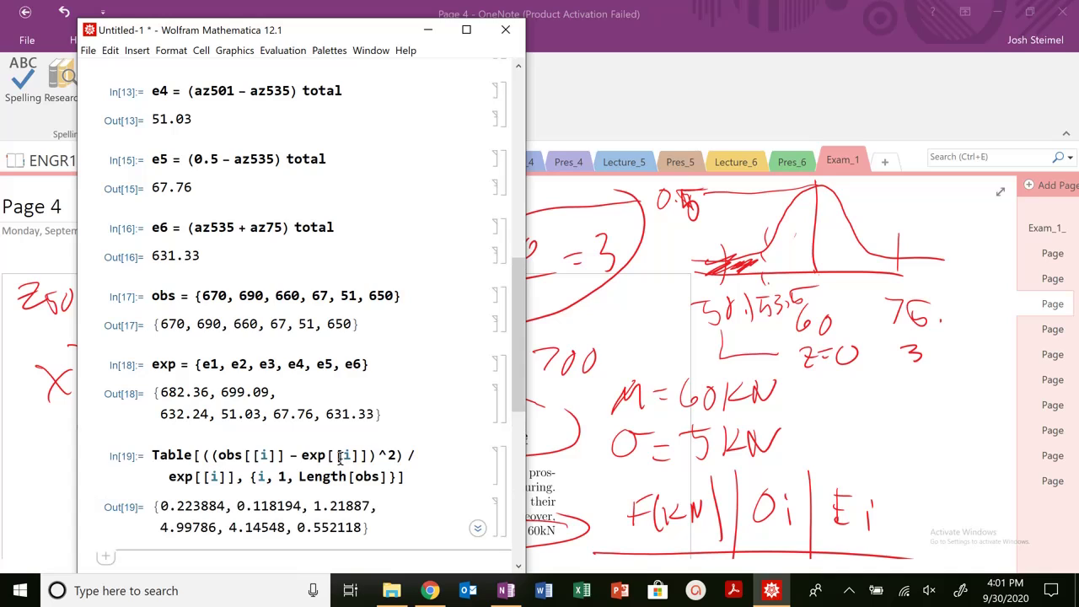
Wrap the Table expression in Total[ ] to sum the chi-square terms and re-evaluate the cell.
{"action": "left_click", "coordinate": [156, 460]}
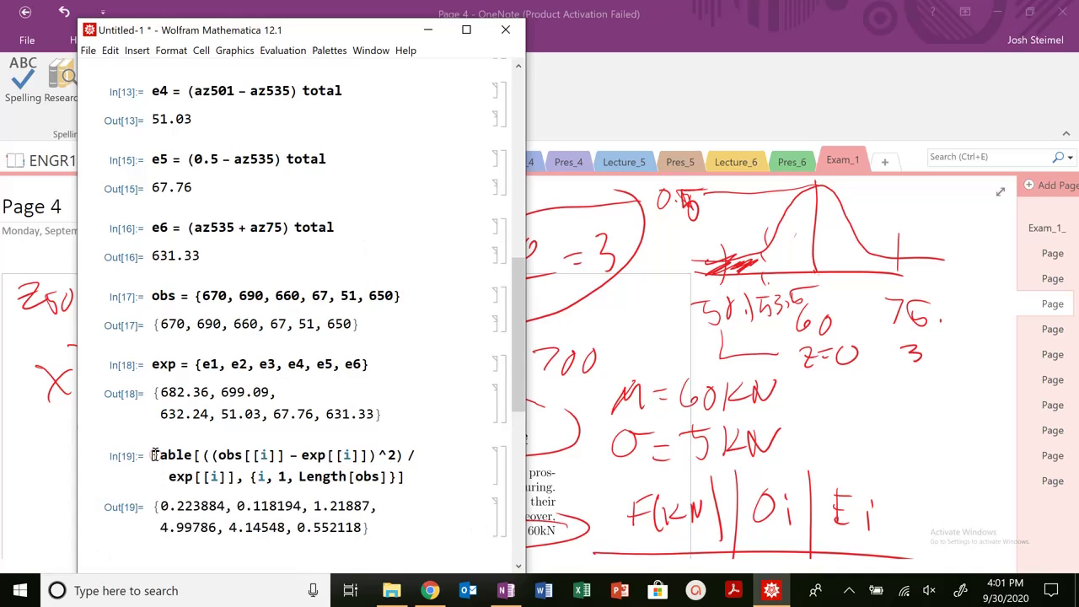
{"action": "type", "text": "Total["}
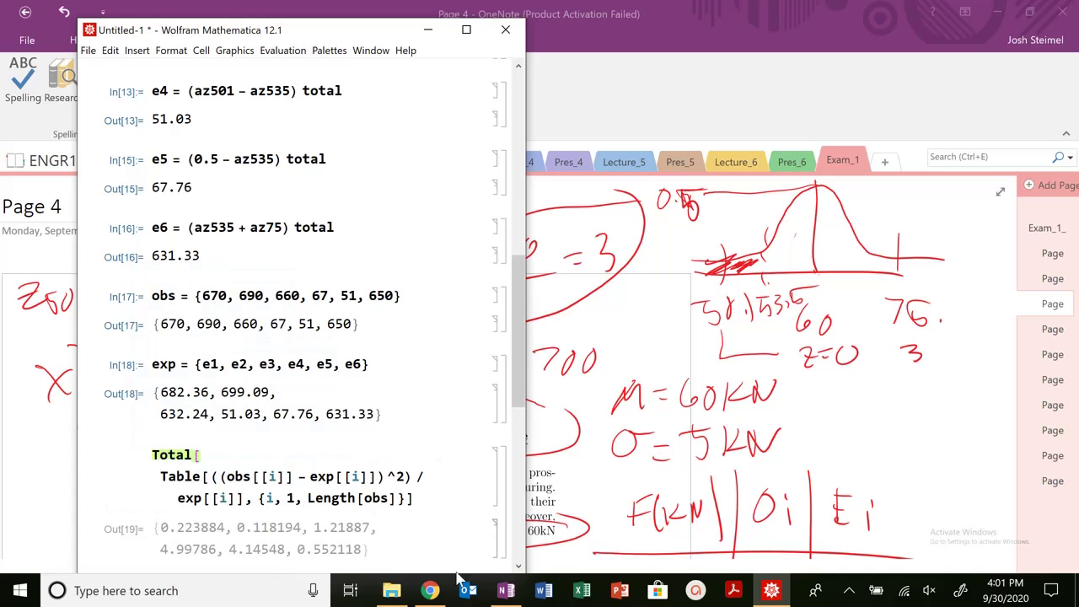
{"action": "left_click", "coordinate": [433, 504]}
{"action": "type", "text": "]]"}
{"action": "key", "text": "shift+Return"}
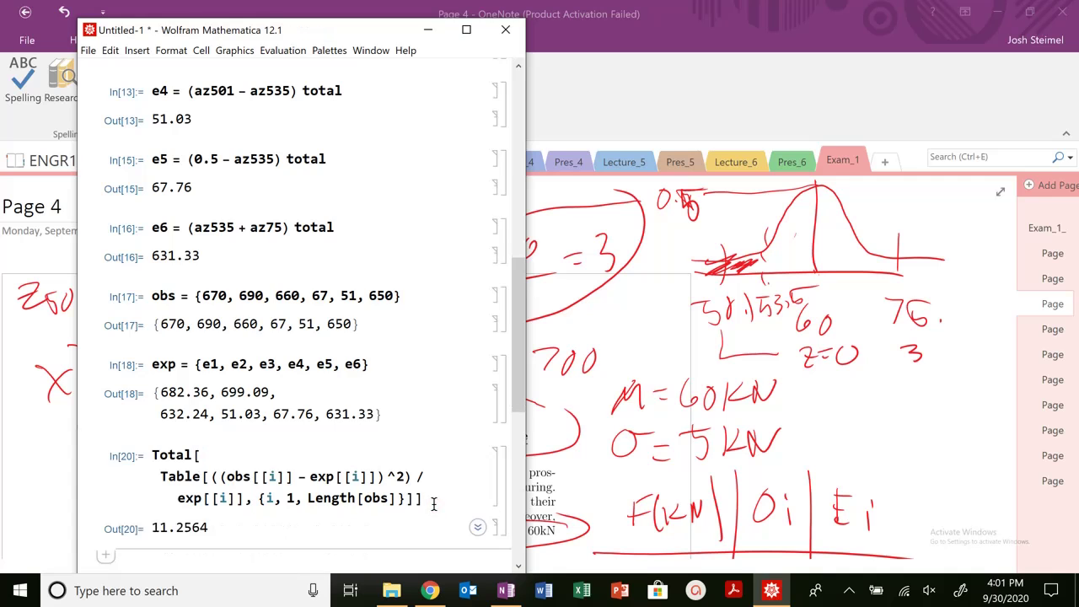
{"action": "scroll", "coordinate": [270, 522], "scroll_direction": "down", "scroll_amount": 5}
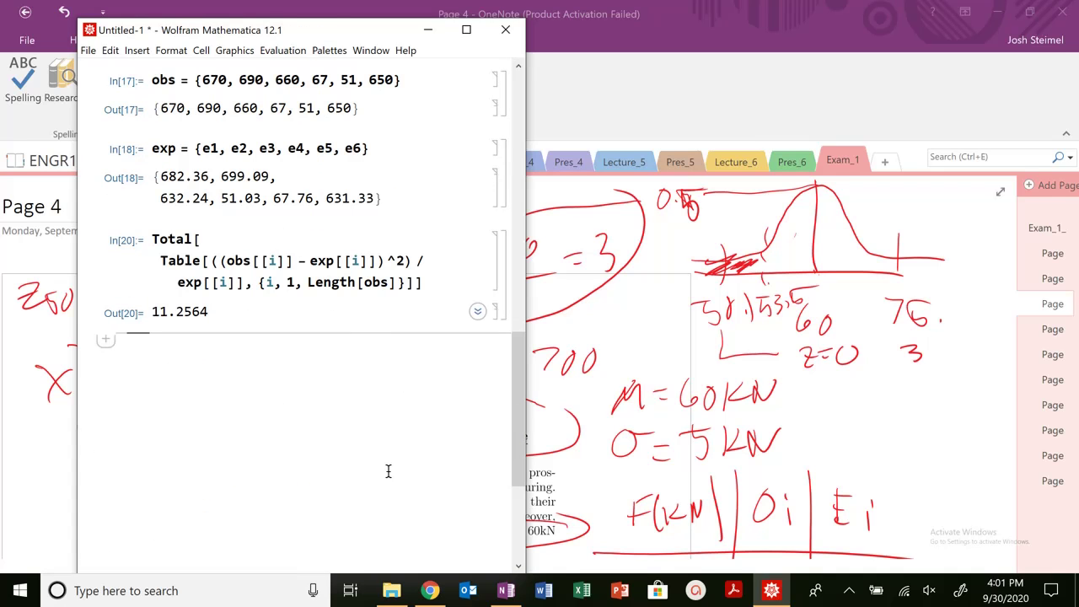
Switch to OneNote and handwrite 11.2564 as the experimental chi-square value in item 4.
{"action": "left_click", "coordinate": [752, 383]}
{"action": "scroll", "coordinate": [447, 417], "scroll_direction": "down", "scroll_amount": 5}
{"action": "scroll", "coordinate": [392, 360], "scroll_direction": "down", "scroll_amount": 8}
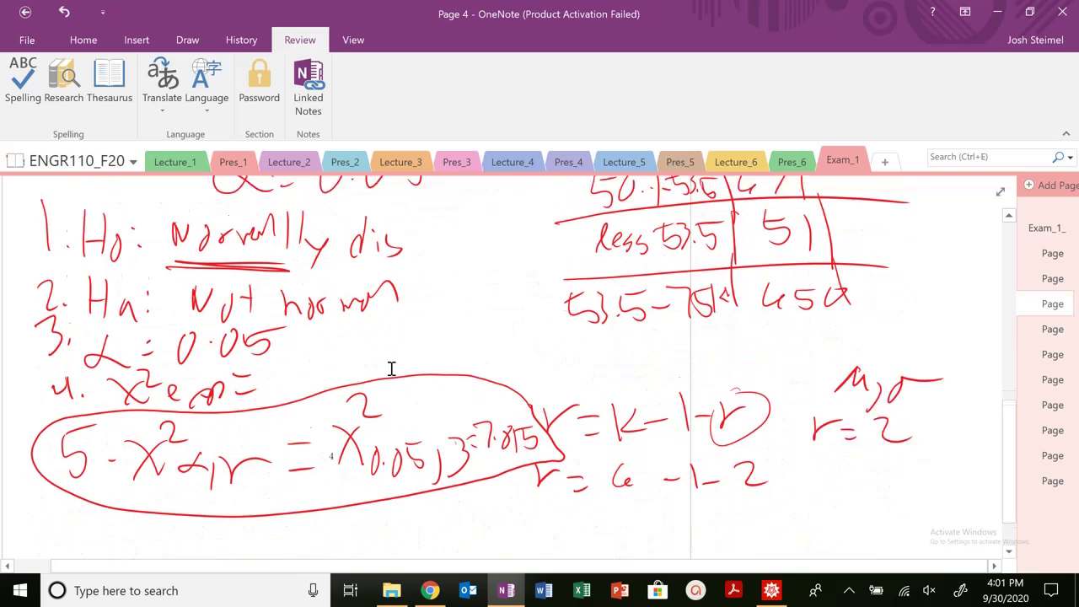
{"action": "left_click_drag", "start_coordinate": [283, 331], "coordinate": [285, 364]}
{"action": "left_click_drag", "start_coordinate": [299, 323], "coordinate": [301, 361]}
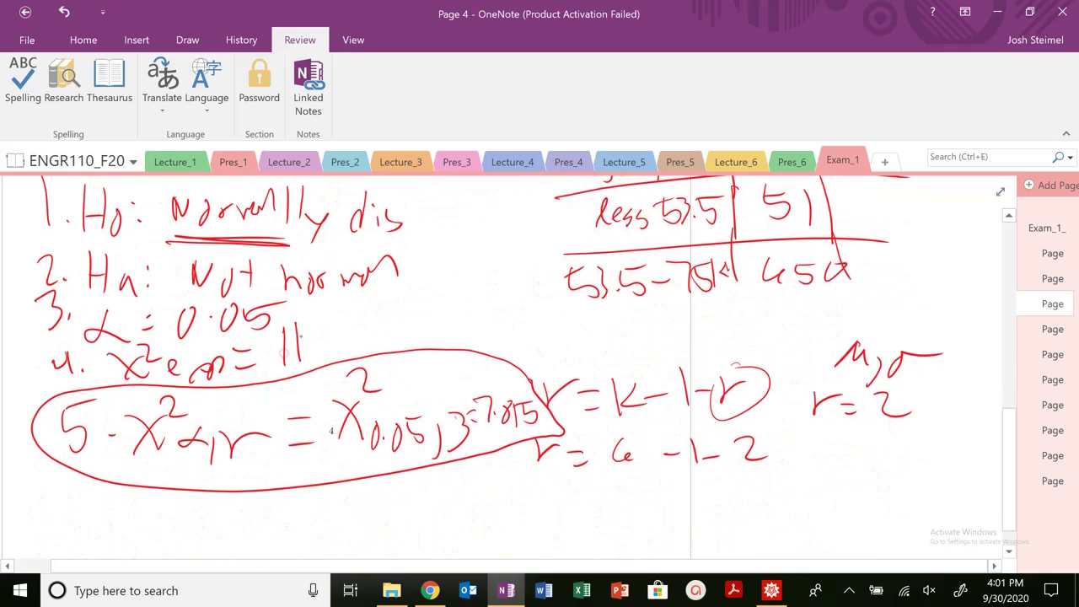
{"action": "left_click", "coordinate": [316, 346]}
{"action": "mouse_move", "coordinate": [326, 327]}
{"action": "left_mouse_down"}
{"action": "mouse_move", "coordinate": [346, 346]}
{"action": "mouse_move", "coordinate": [365, 332]}
{"action": "left_mouse_up"}
{"action": "mouse_move", "coordinate": [371, 314]}
{"action": "left_mouse_down"}
{"action": "mouse_move", "coordinate": [378, 340]}
{"action": "mouse_move", "coordinate": [393, 314]}
{"action": "mouse_move", "coordinate": [414, 333]}
{"action": "left_mouse_up"}
{"action": "left_click_drag", "start_coordinate": [424, 319], "coordinate": [442, 331]}
{"action": "left_click_drag", "start_coordinate": [447, 305], "coordinate": [446, 352]}
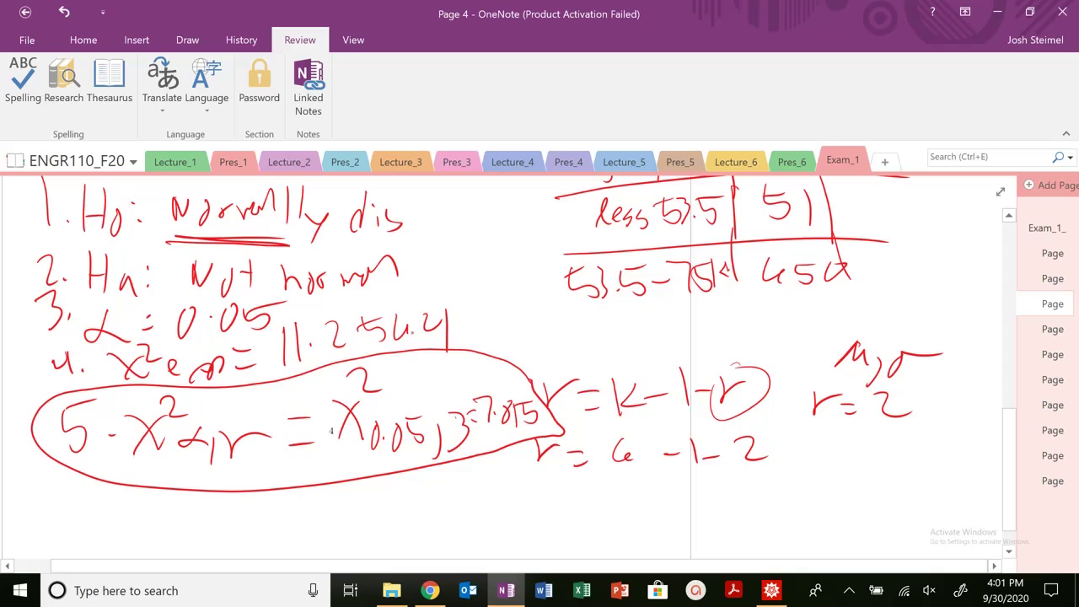
{"action": "mouse_move", "coordinate": [400, 312]}
{"action": "left_mouse_down"}
{"action": "mouse_move", "coordinate": [395, 337]}
{"action": "mouse_move", "coordinate": [417, 334]}
{"action": "mouse_move", "coordinate": [441, 308]}
{"action": "left_mouse_up"}
{"action": "left_click_drag", "start_coordinate": [431, 313], "coordinate": [445, 341]}
Sketch a bell curve with axes below r = 2 and add a dashed critical-value line labelled 7.815.
{"action": "left_click_drag", "start_coordinate": [814, 447], "coordinate": [816, 535]}
{"action": "mouse_move", "coordinate": [722, 521]}
{"action": "left_mouse_down"}
{"action": "mouse_move", "coordinate": [907, 515]}
{"action": "mouse_move", "coordinate": [791, 472]}
{"action": "mouse_move", "coordinate": [904, 506]}
{"action": "left_mouse_up"}
{"action": "mouse_move", "coordinate": [873, 437]}
{"action": "left_mouse_down"}
{"action": "mouse_move", "coordinate": [876, 555]}
{"action": "mouse_move", "coordinate": [951, 528]}
{"action": "mouse_move", "coordinate": [939, 551]}
{"action": "left_mouse_up"}
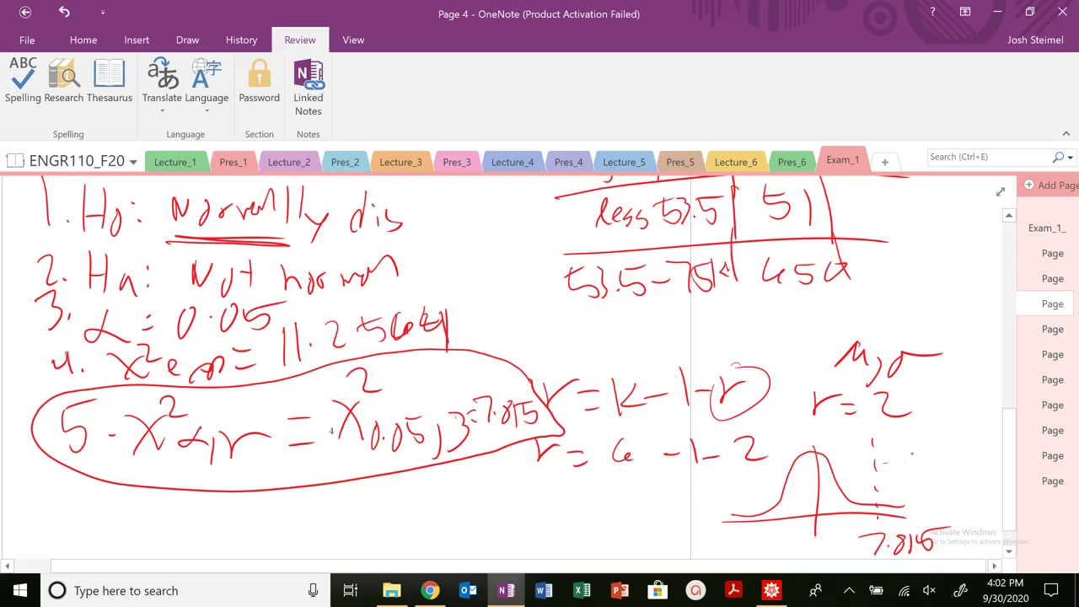
Draw a dashed line labelled χ²exp beyond the 7.815 line and write Reject across that region.
{"action": "left_click_drag", "start_coordinate": [925, 432], "coordinate": [925, 454]}
{"action": "left_click_drag", "start_coordinate": [922, 459], "coordinate": [919, 520]}
{"action": "left_click_drag", "start_coordinate": [939, 397], "coordinate": [948, 432]}
{"action": "left_click_drag", "start_coordinate": [945, 415], "coordinate": [932, 430]}
{"action": "left_click", "coordinate": [969, 430]}
{"action": "mouse_move", "coordinate": [955, 420]}
{"action": "left_mouse_down"}
{"action": "mouse_move", "coordinate": [958, 437]}
{"action": "mouse_move", "coordinate": [970, 424]}
{"action": "left_mouse_up"}
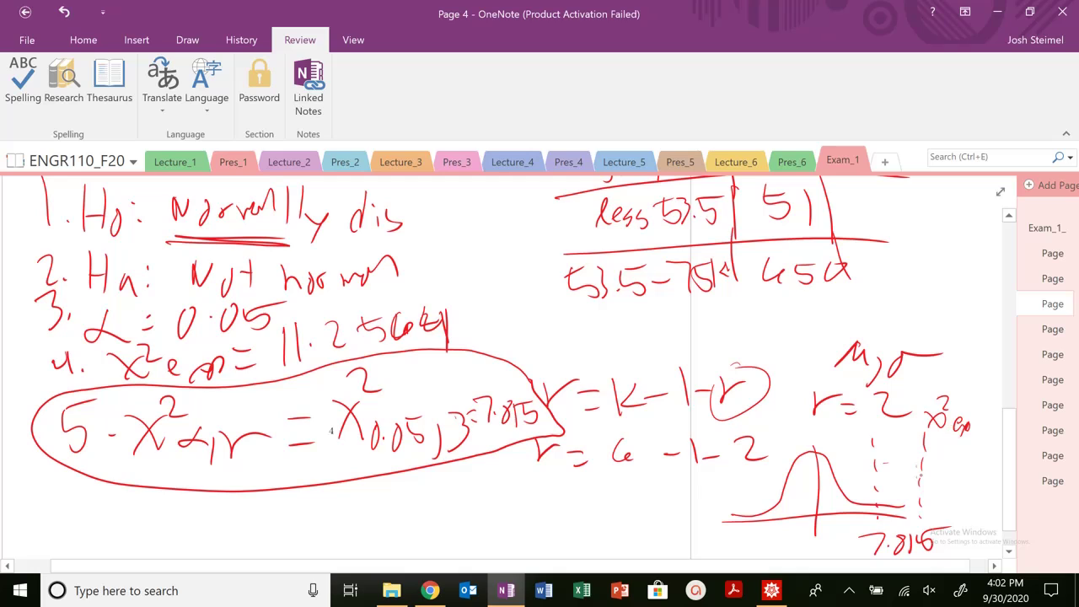
{"action": "mouse_move", "coordinate": [904, 459]}
{"action": "left_mouse_down"}
{"action": "mouse_move", "coordinate": [945, 468]}
{"action": "mouse_move", "coordinate": [938, 452]}
{"action": "mouse_move", "coordinate": [956, 471]}
{"action": "mouse_move", "coordinate": [990, 455]}
{"action": "left_mouse_up"}
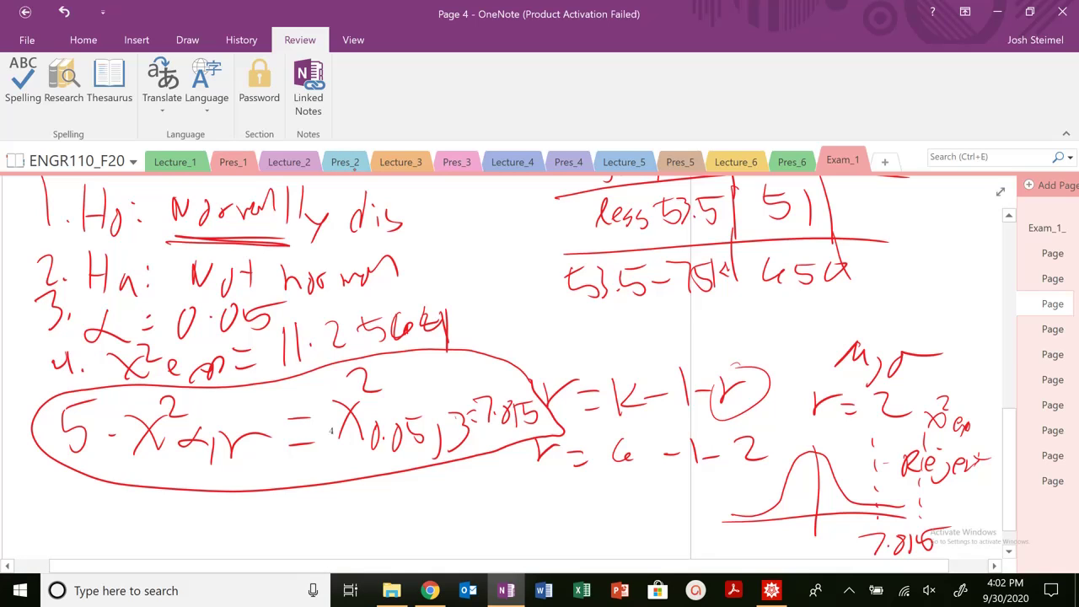
Look back over the Question 2 solution and open the page with Question 3 on cylindrical pressure vessels.
{"action": "scroll", "coordinate": [405, 337], "scroll_direction": "up", "scroll_amount": 10}
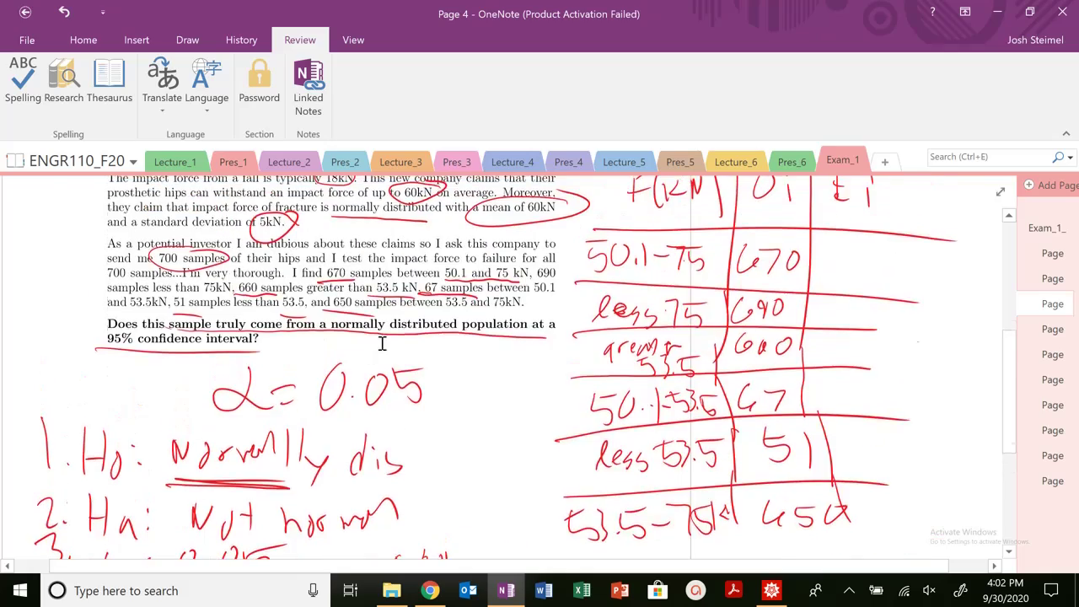
{"action": "scroll", "coordinate": [405, 338], "scroll_direction": "down", "scroll_amount": 10}
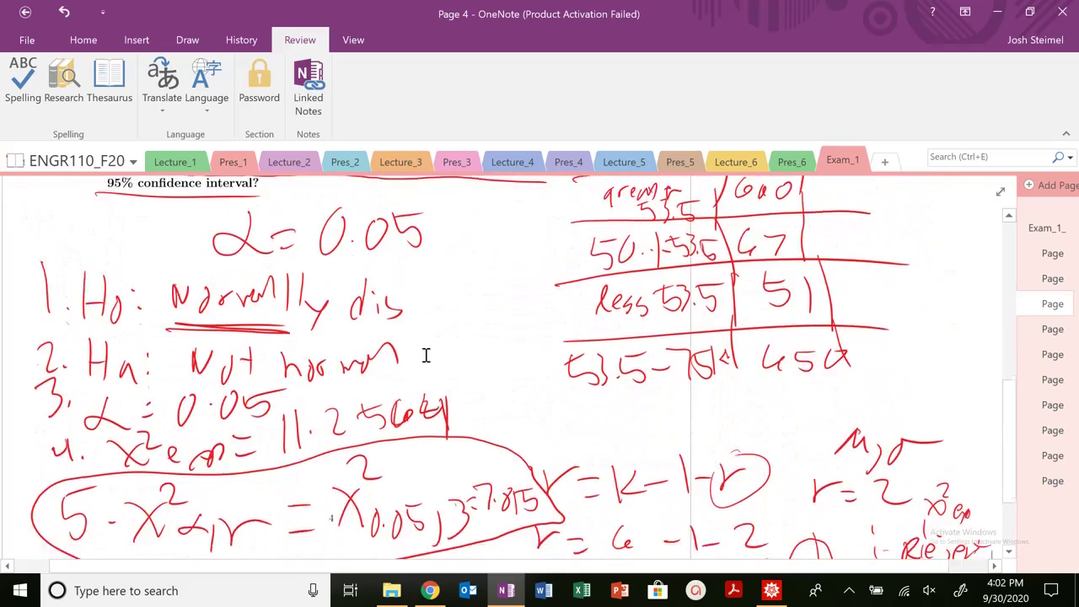
{"action": "left_click", "coordinate": [1051, 336]}
{"action": "left_click", "coordinate": [1051, 349]}
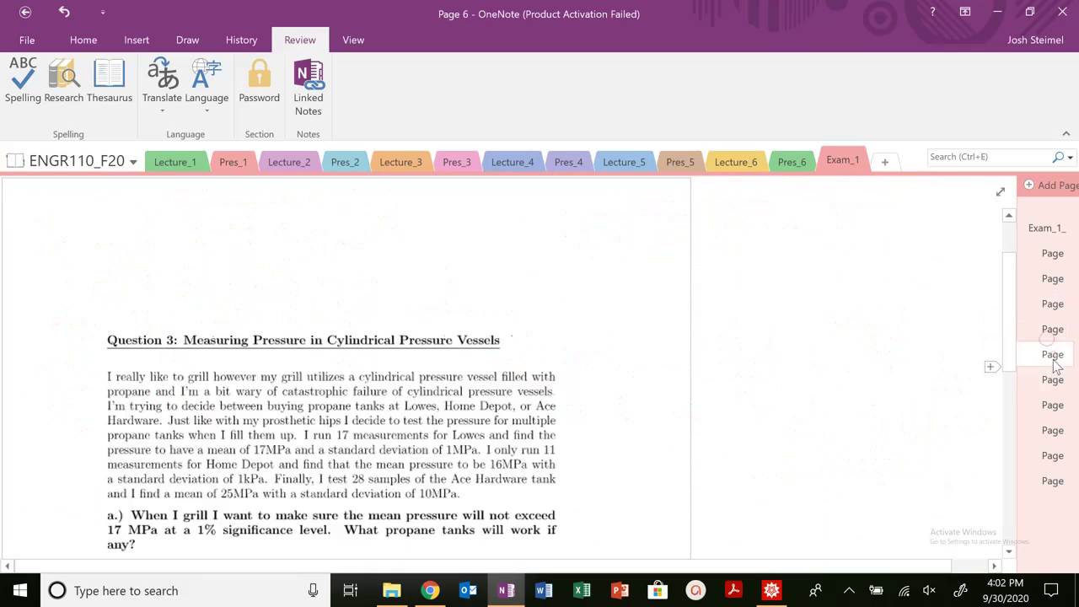
{"action": "scroll", "coordinate": [597, 366], "scroll_direction": "down", "scroll_amount": 2}
{"action": "scroll", "coordinate": [597, 366], "scroll_direction": "up", "scroll_amount": 3}
{"action": "scroll", "coordinate": [599, 369], "scroll_direction": "up", "scroll_amount": 1}
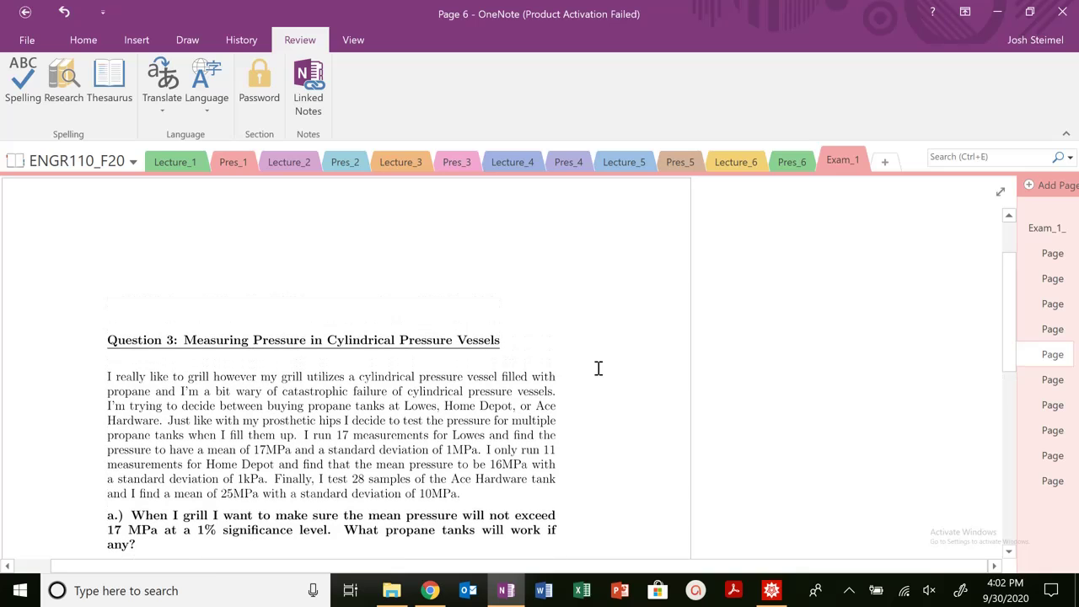